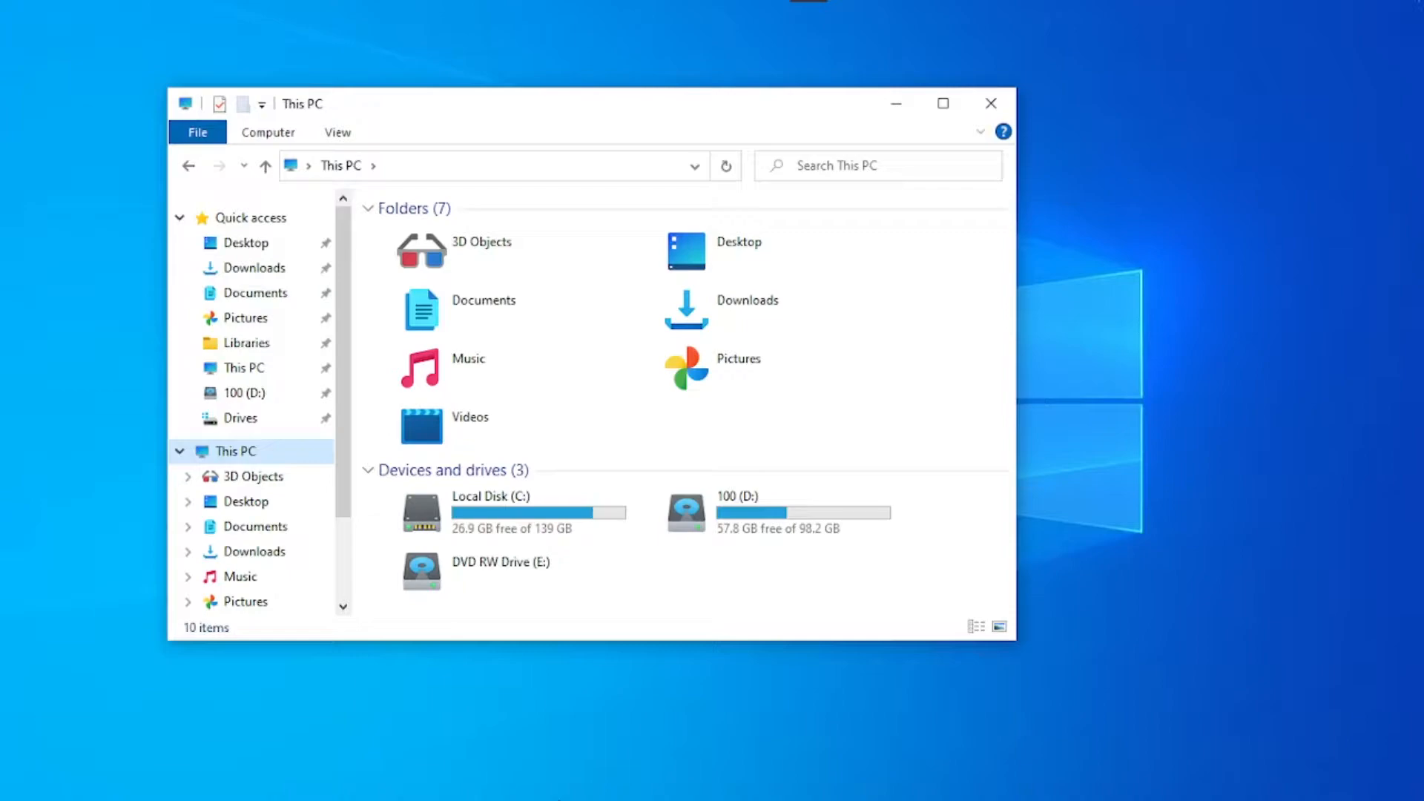
- Make the This PC window taller
left_click_drag(693, 640, 491, 718)
left_click_drag(719, 596, 770, 675)
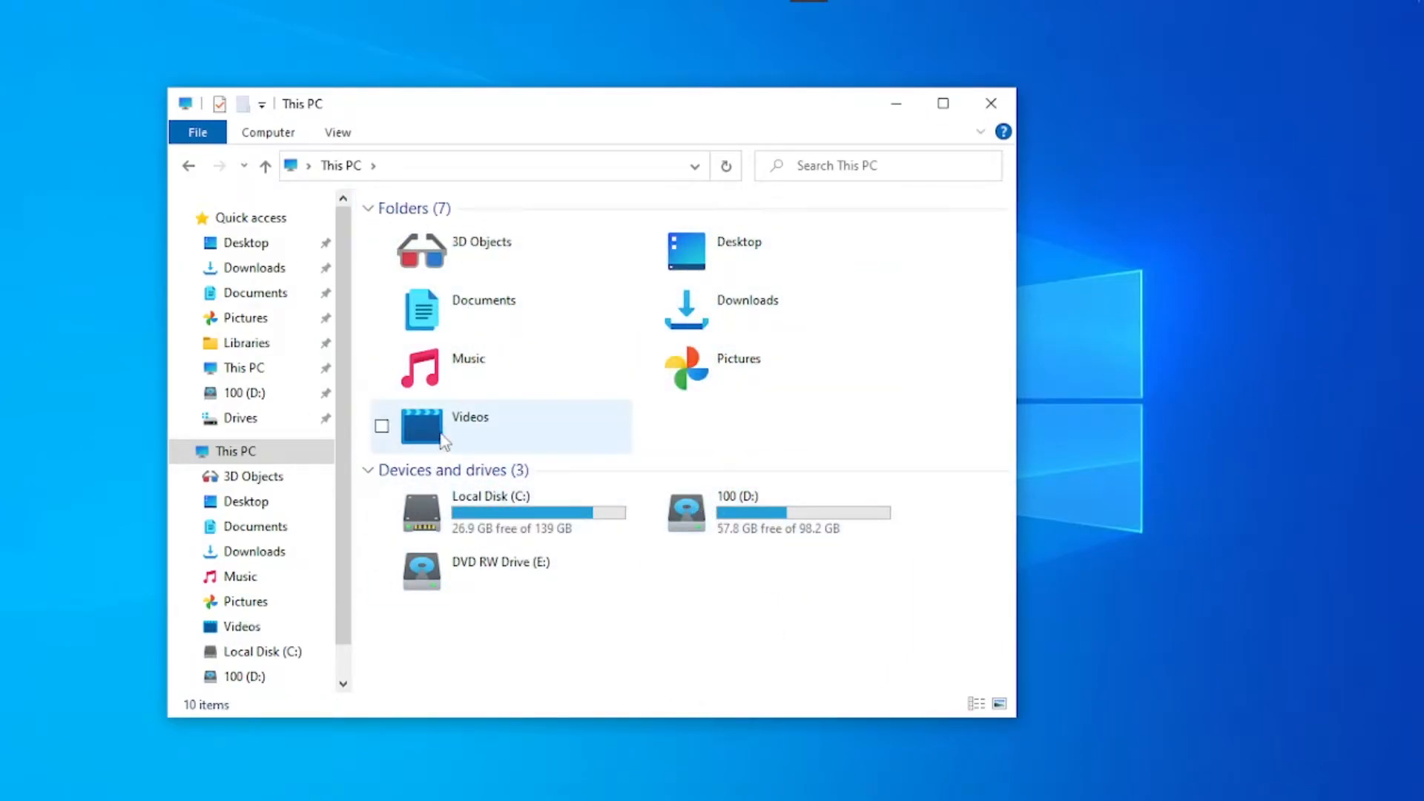
scroll(226, 482, "down", 1)
scroll(218, 519, "up", 1)
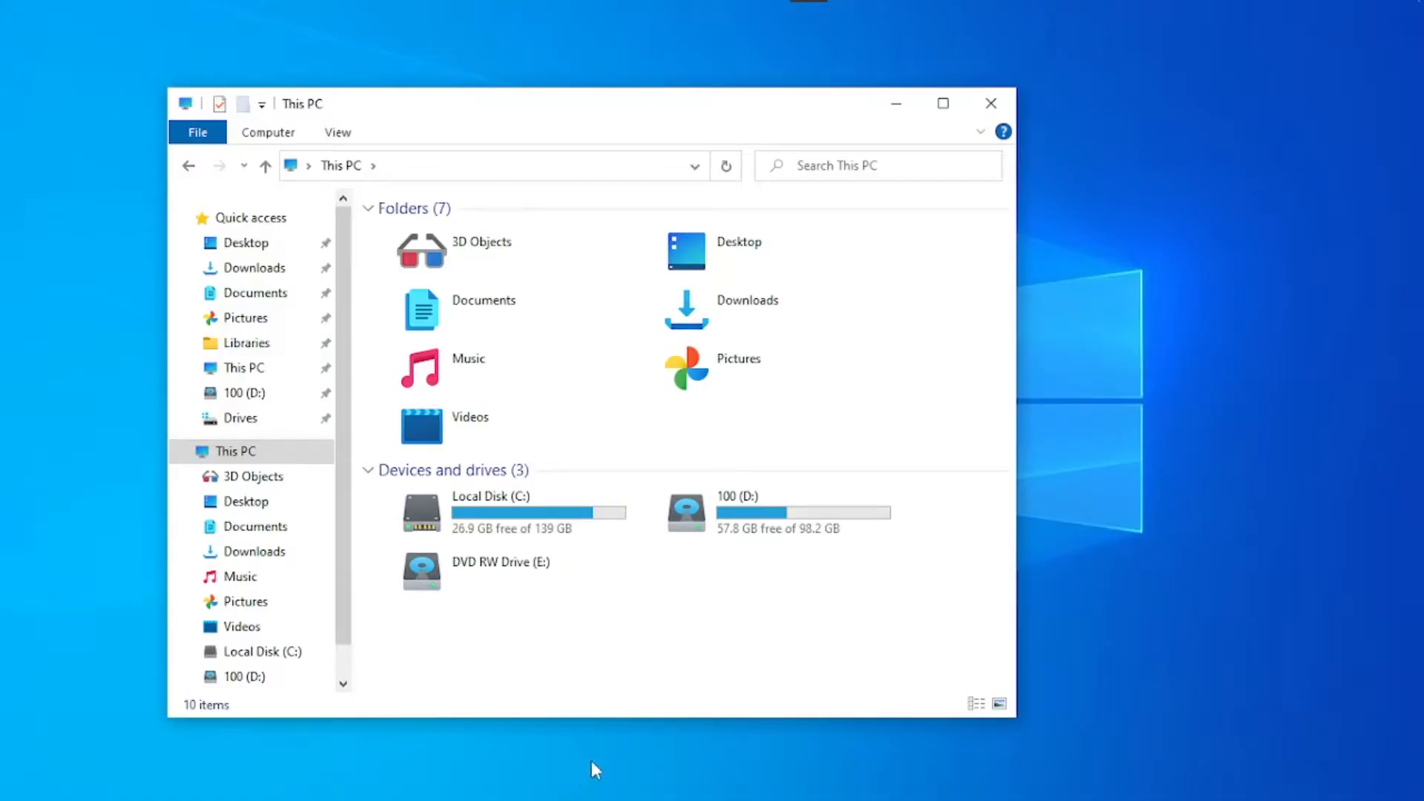
- Minimize the This PC window, switch to Firefox and download UltraUXThemePatcher 4.3.4 from its MajorGeeks page
left_click(896, 103)
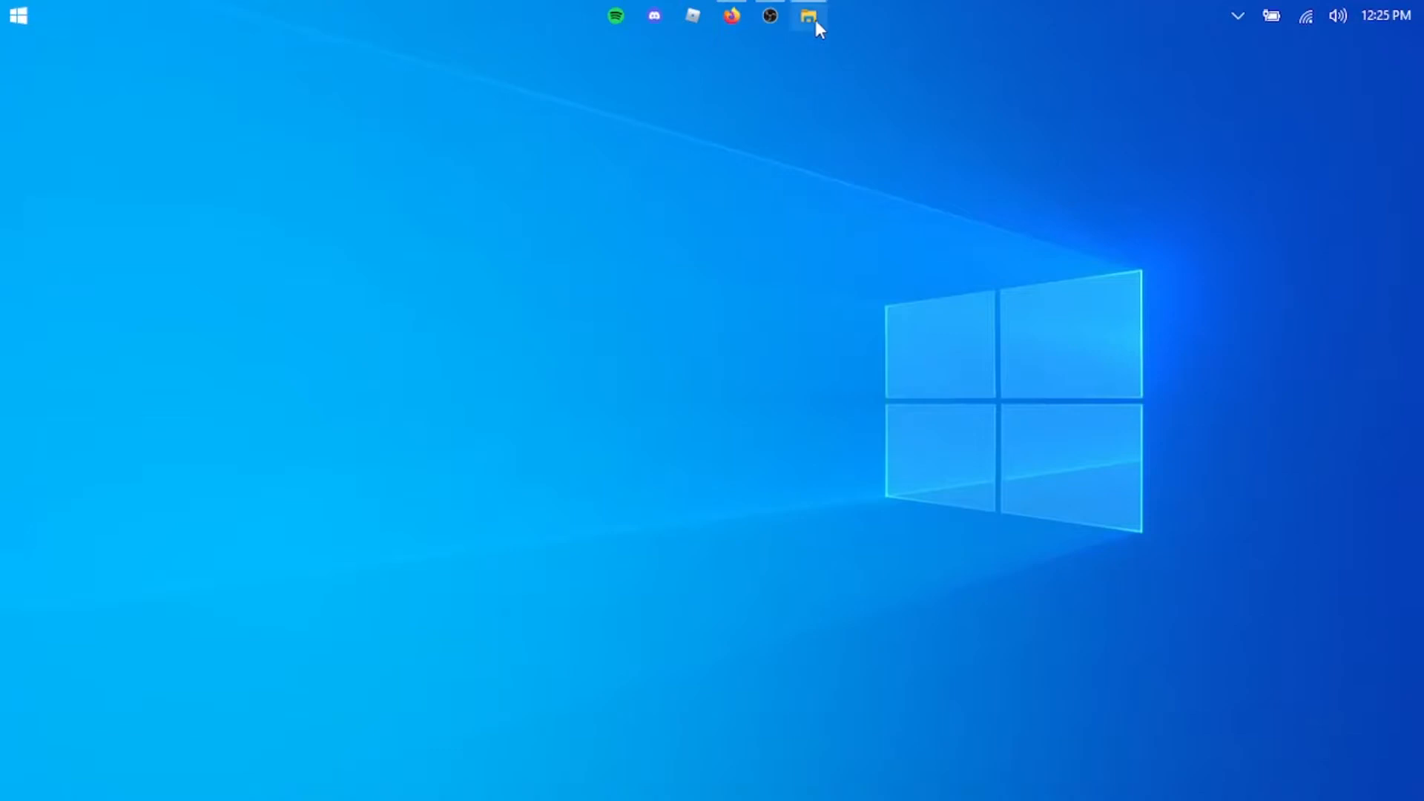
left_click(727, 16)
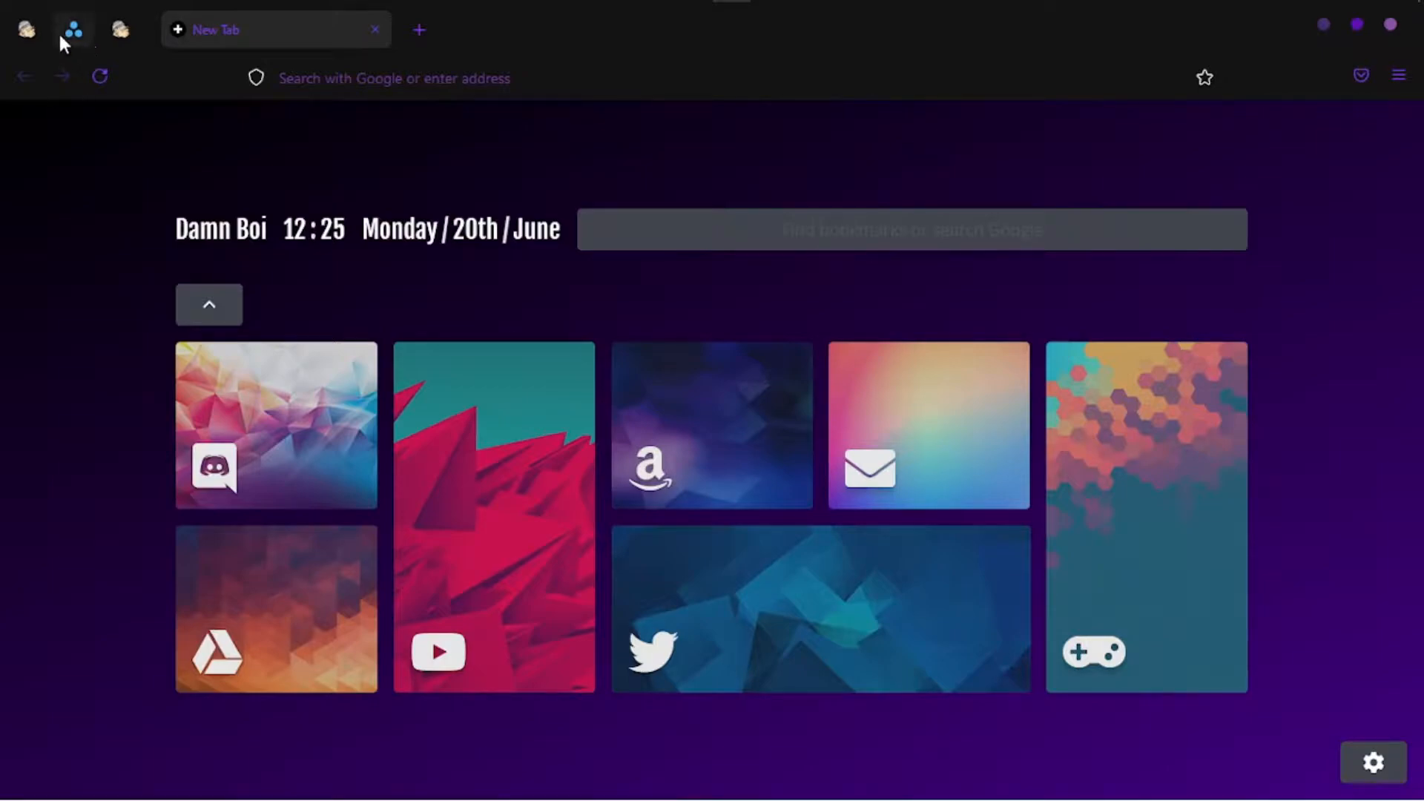
left_click(29, 29)
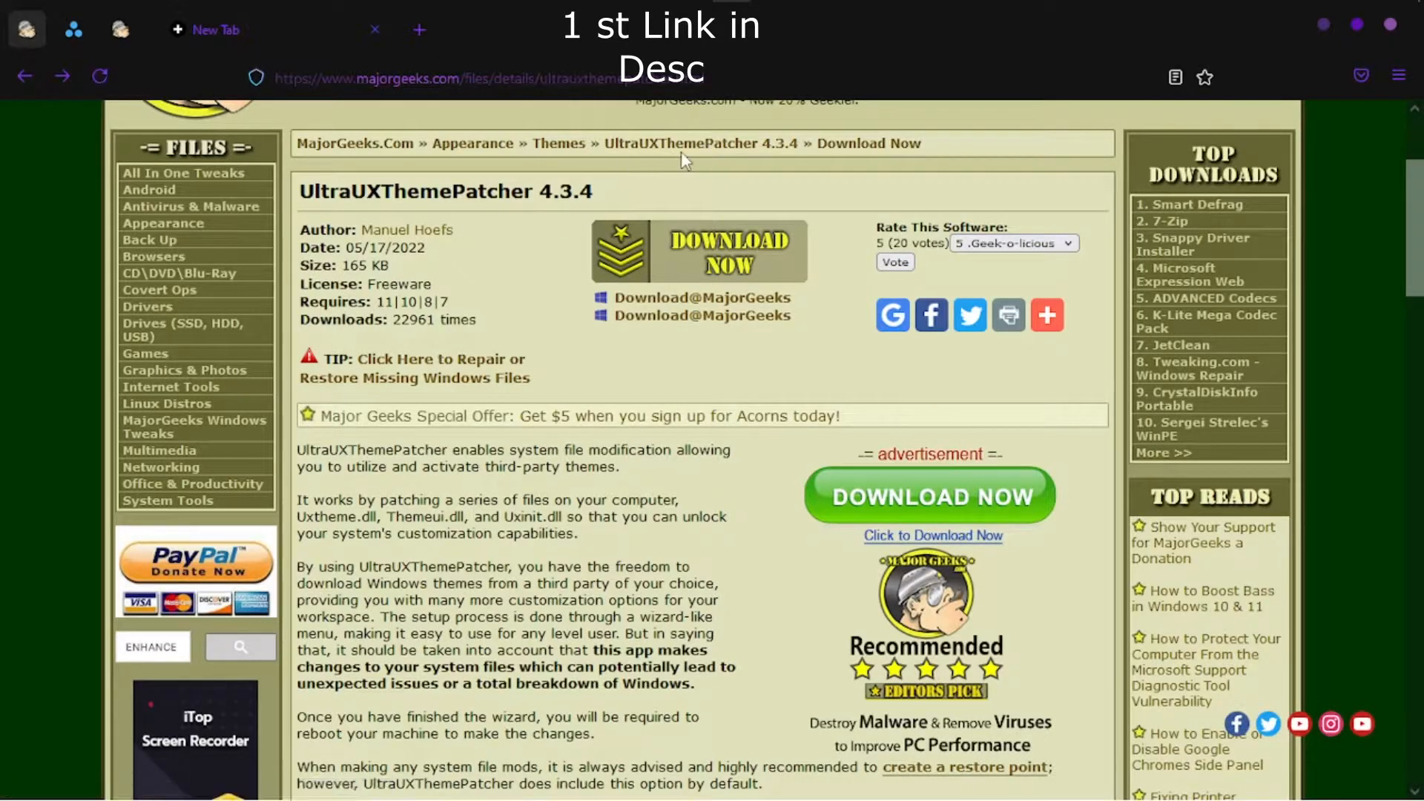
left_click(714, 249)
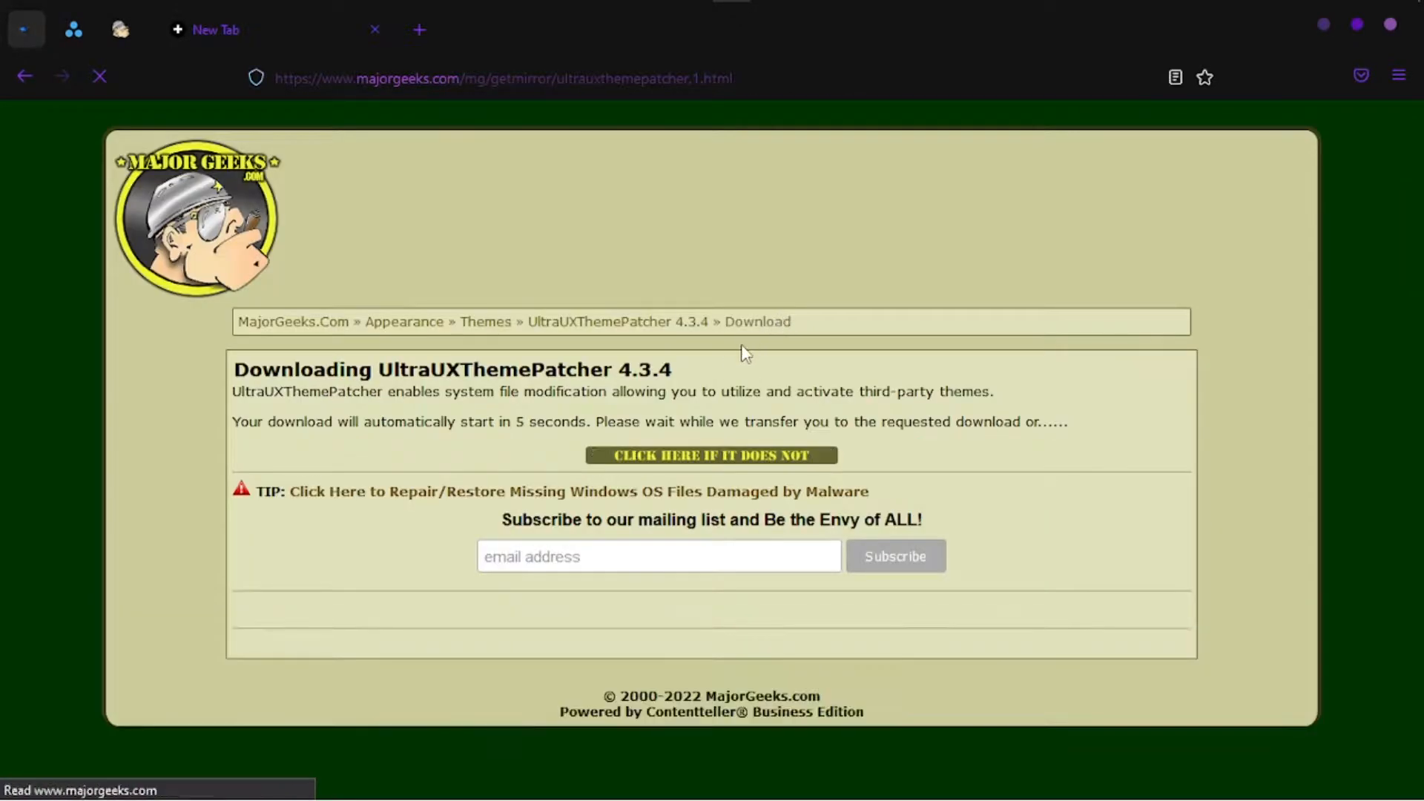
right_click(1216, 201)
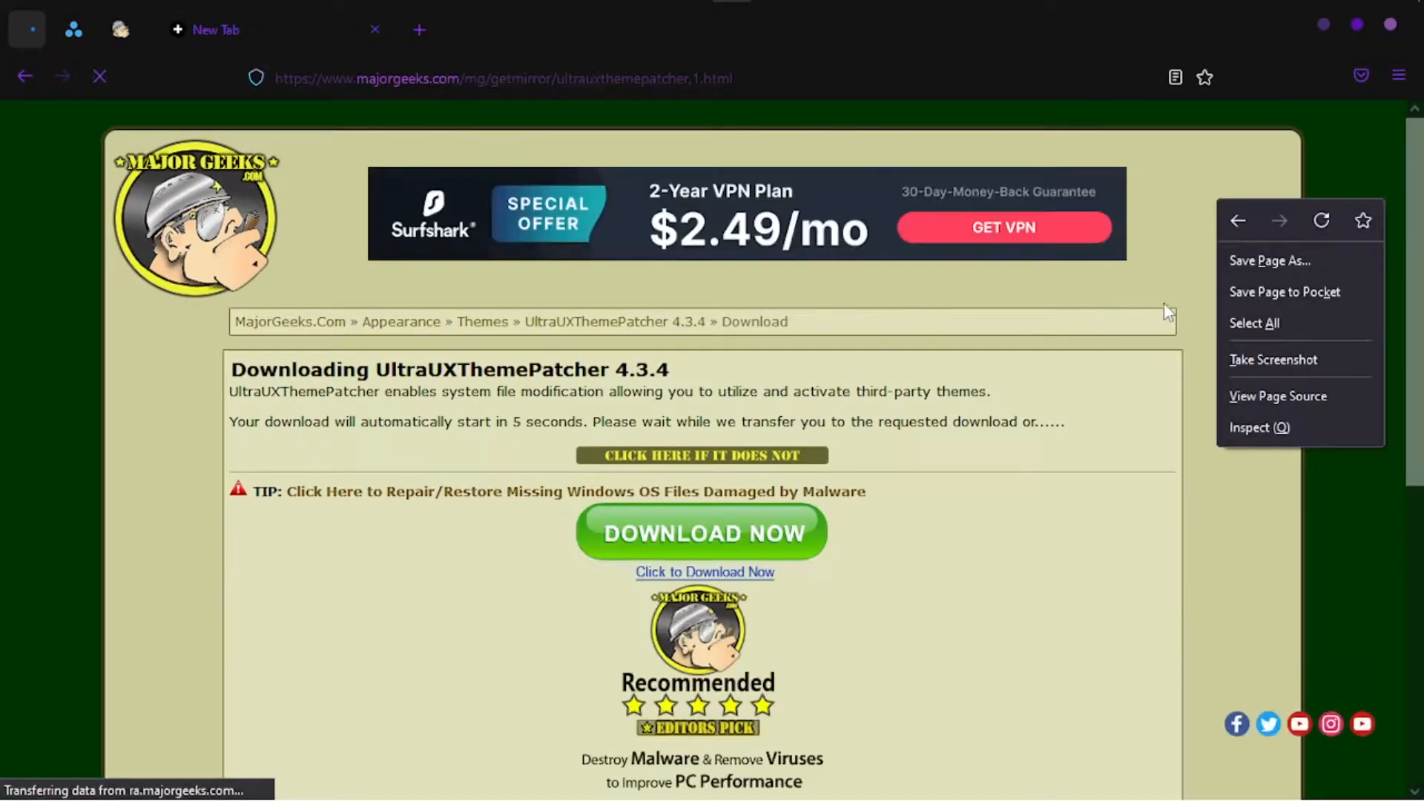
left_click(1186, 222)
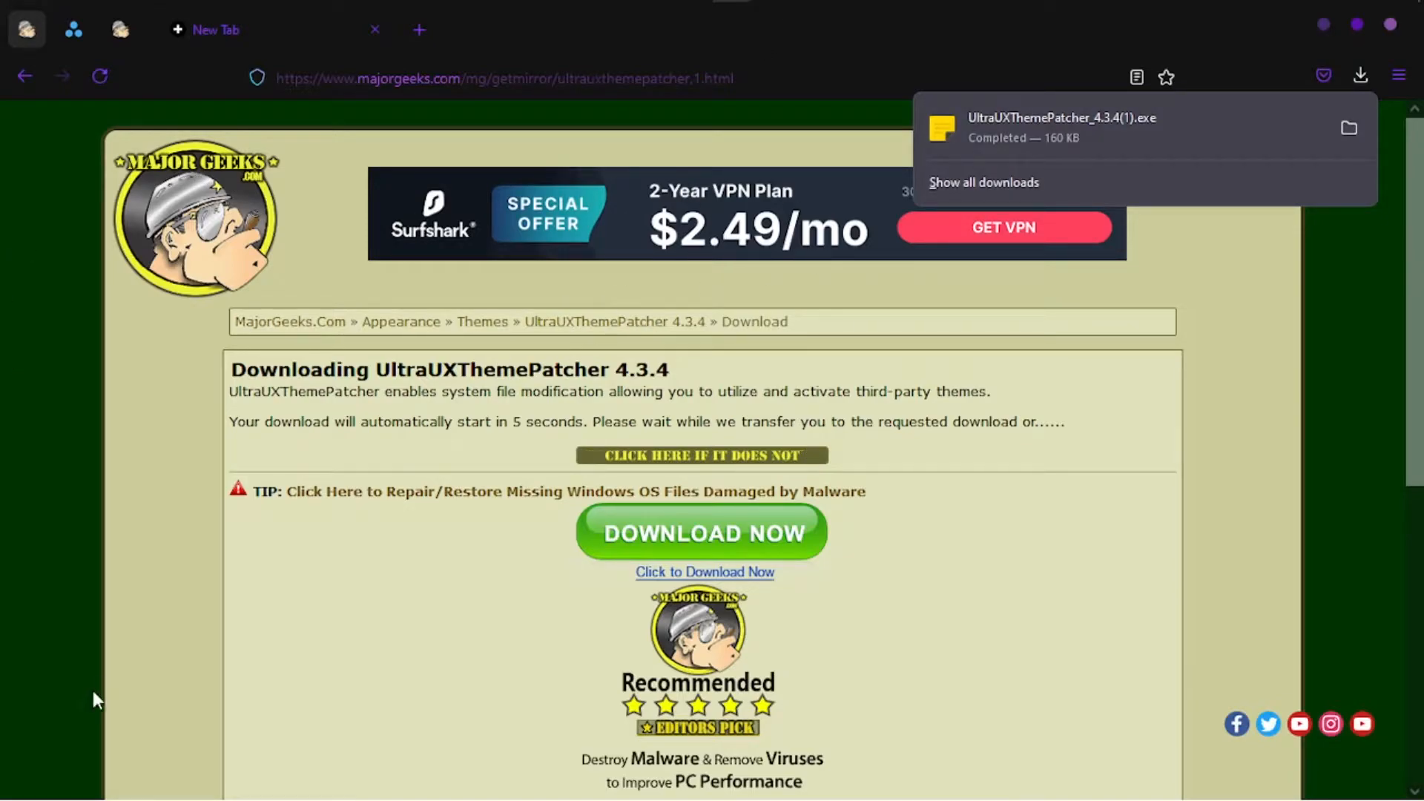
- Close the UltraUXThemePatcher download page and launch UltraUXThemePatcher_4.3.4.exe from the Downloads folder
right_click(33, 33)
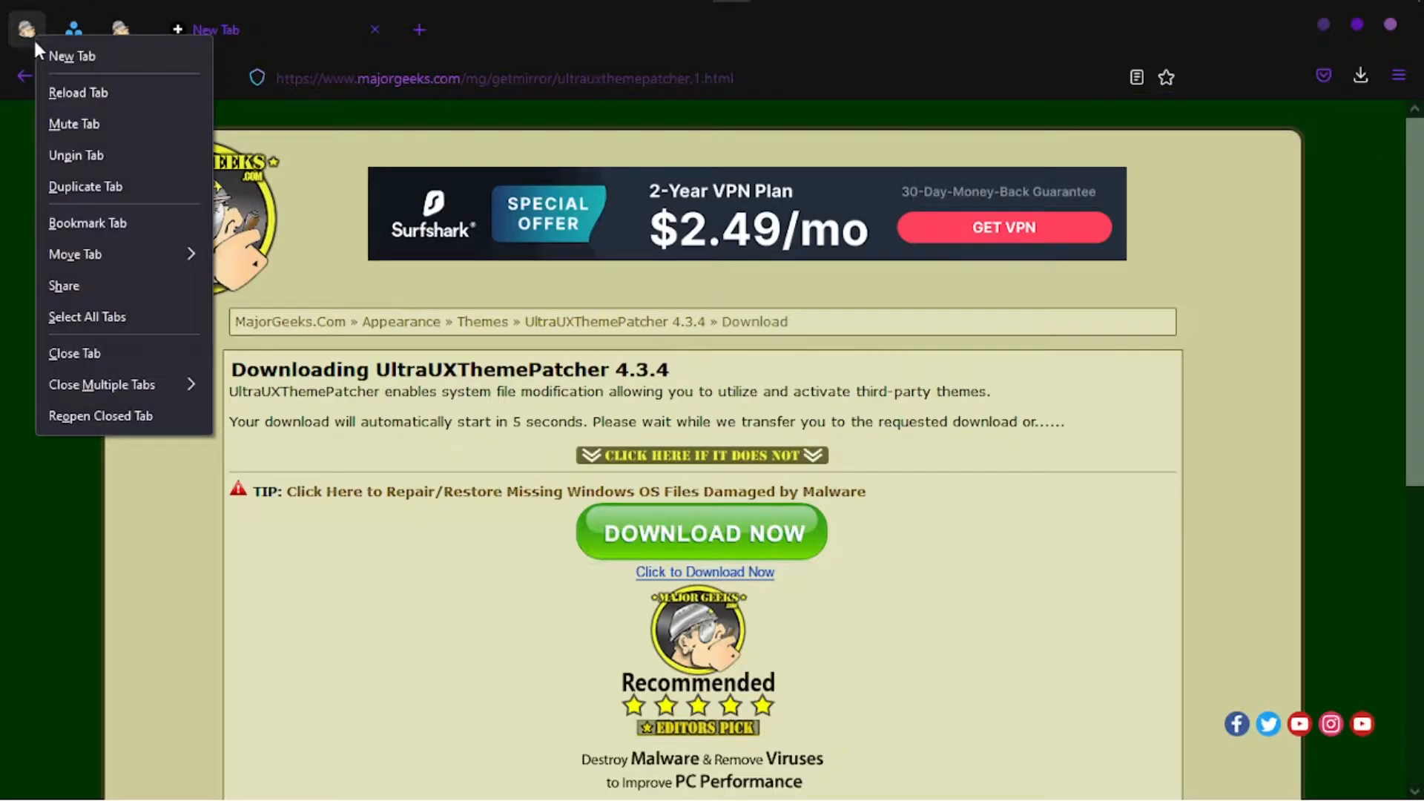
left_click(69, 354)
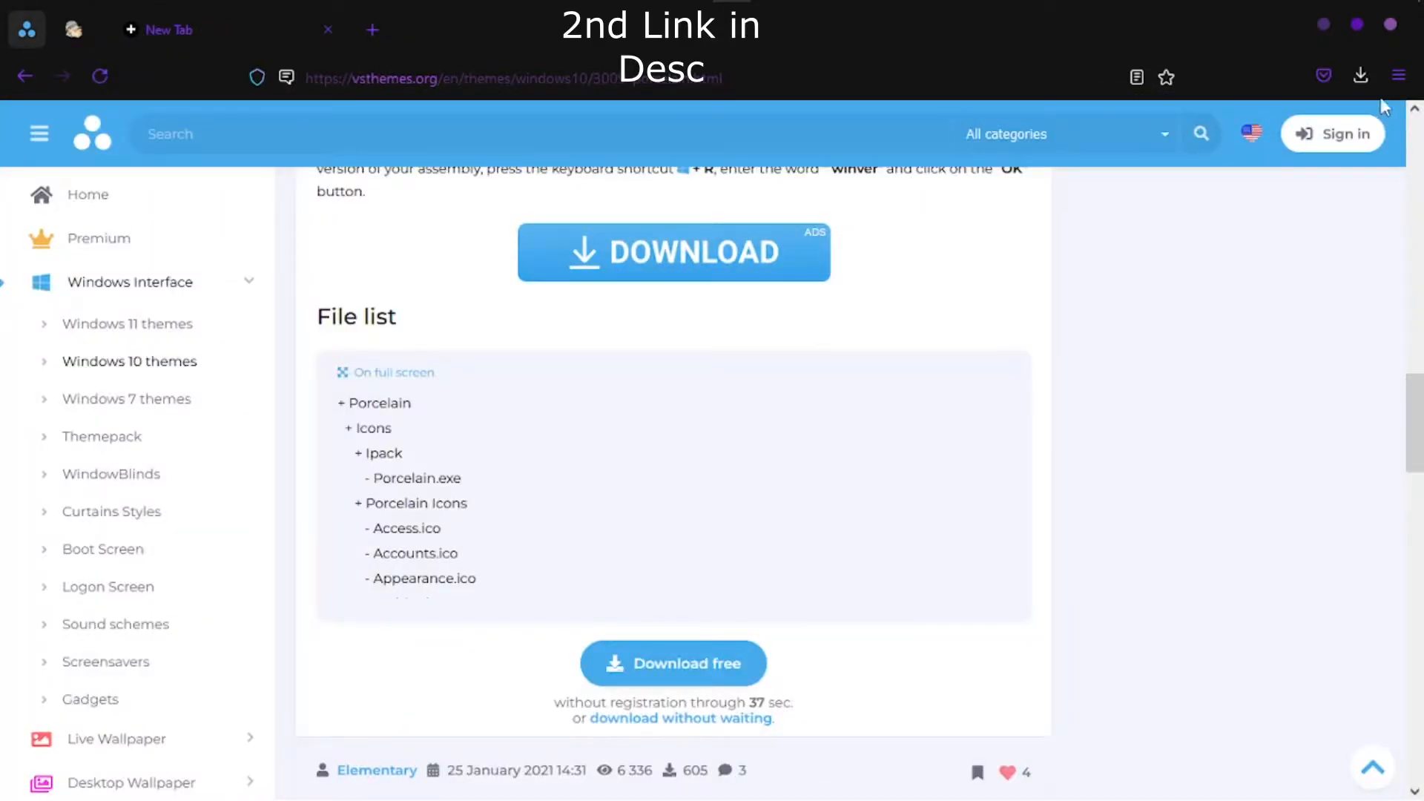
left_click(1363, 74)
left_click(1344, 127)
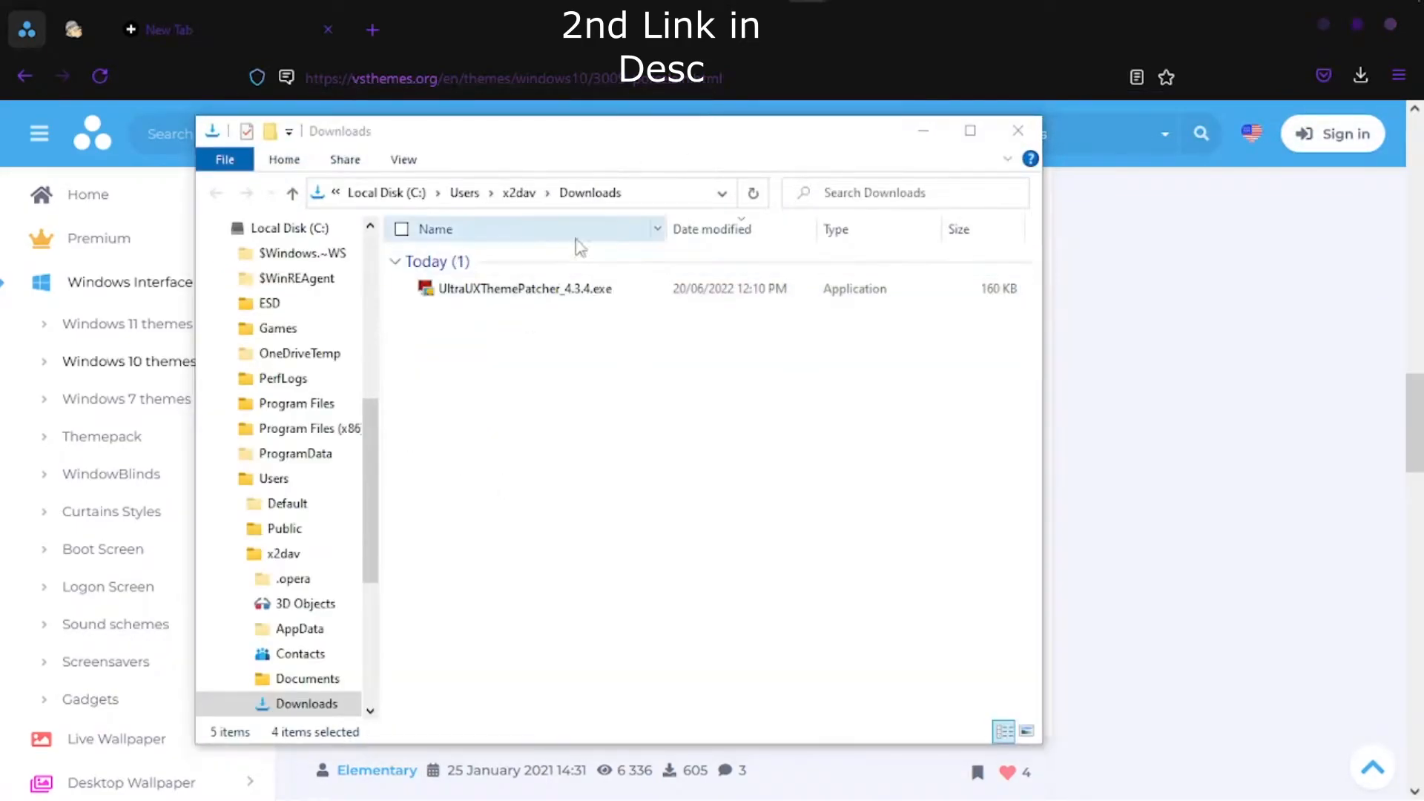
double_click(644, 289)
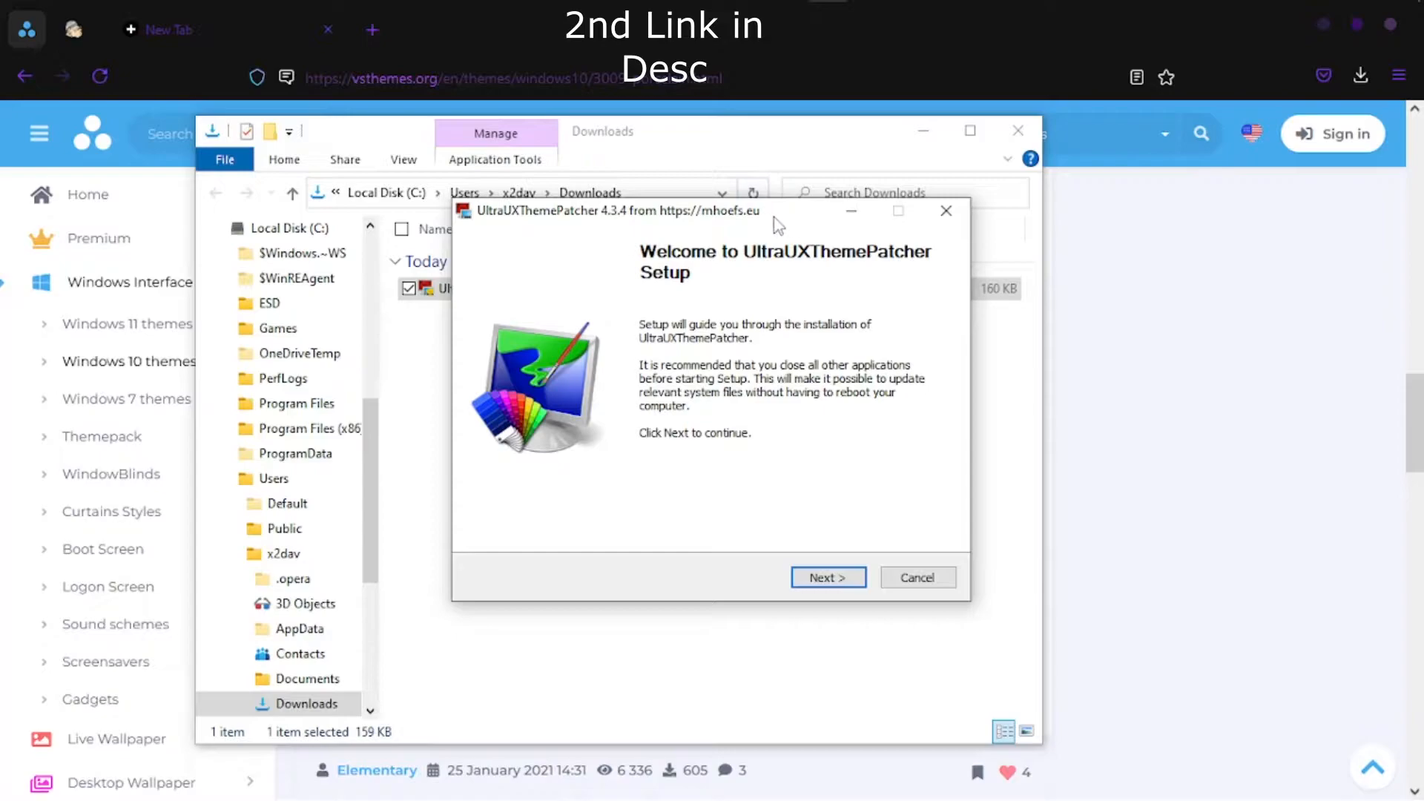
- Minimize the Downloads folder window and the UltraUXThemePatcher setup window
left_click_drag(770, 215, 897, 245)
left_click(923, 130)
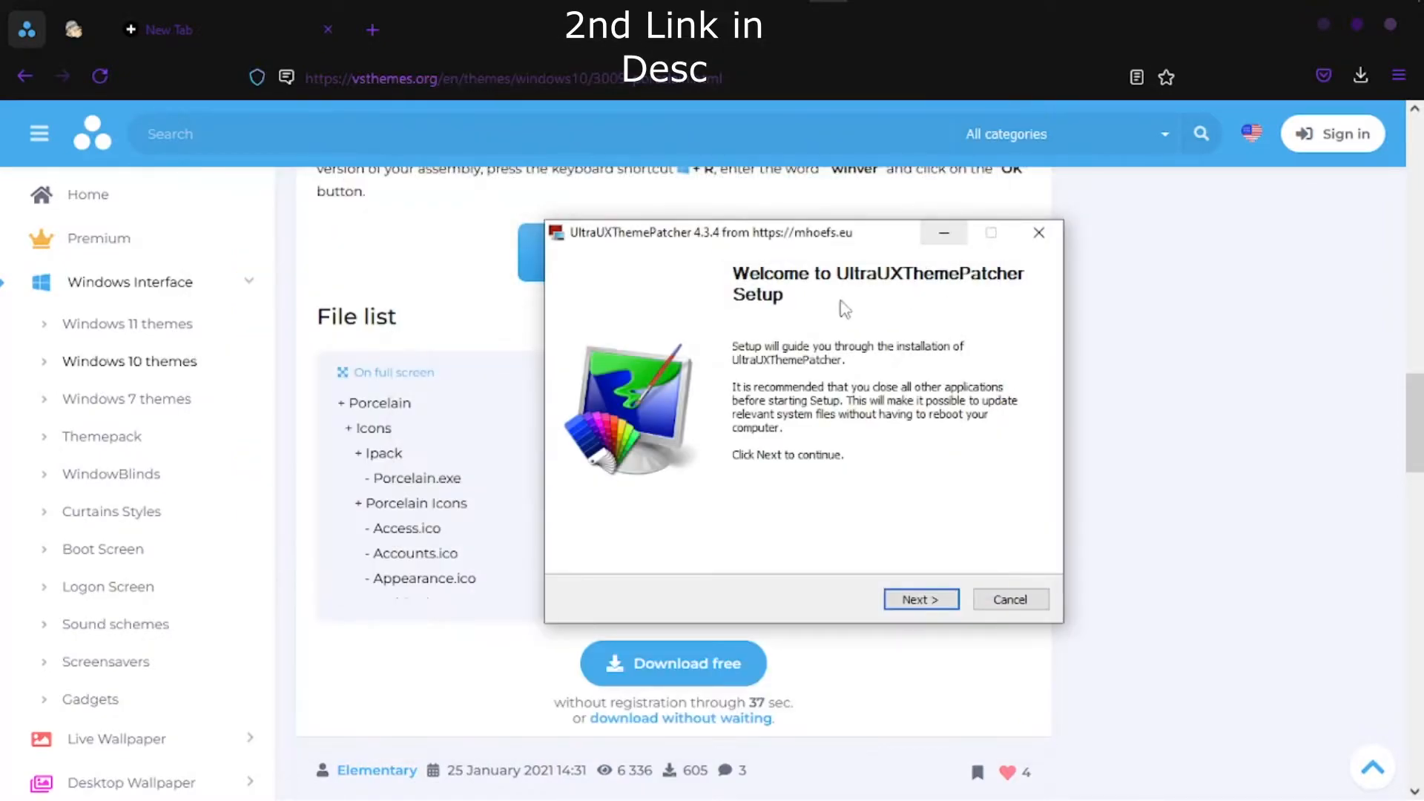
left_click(943, 236)
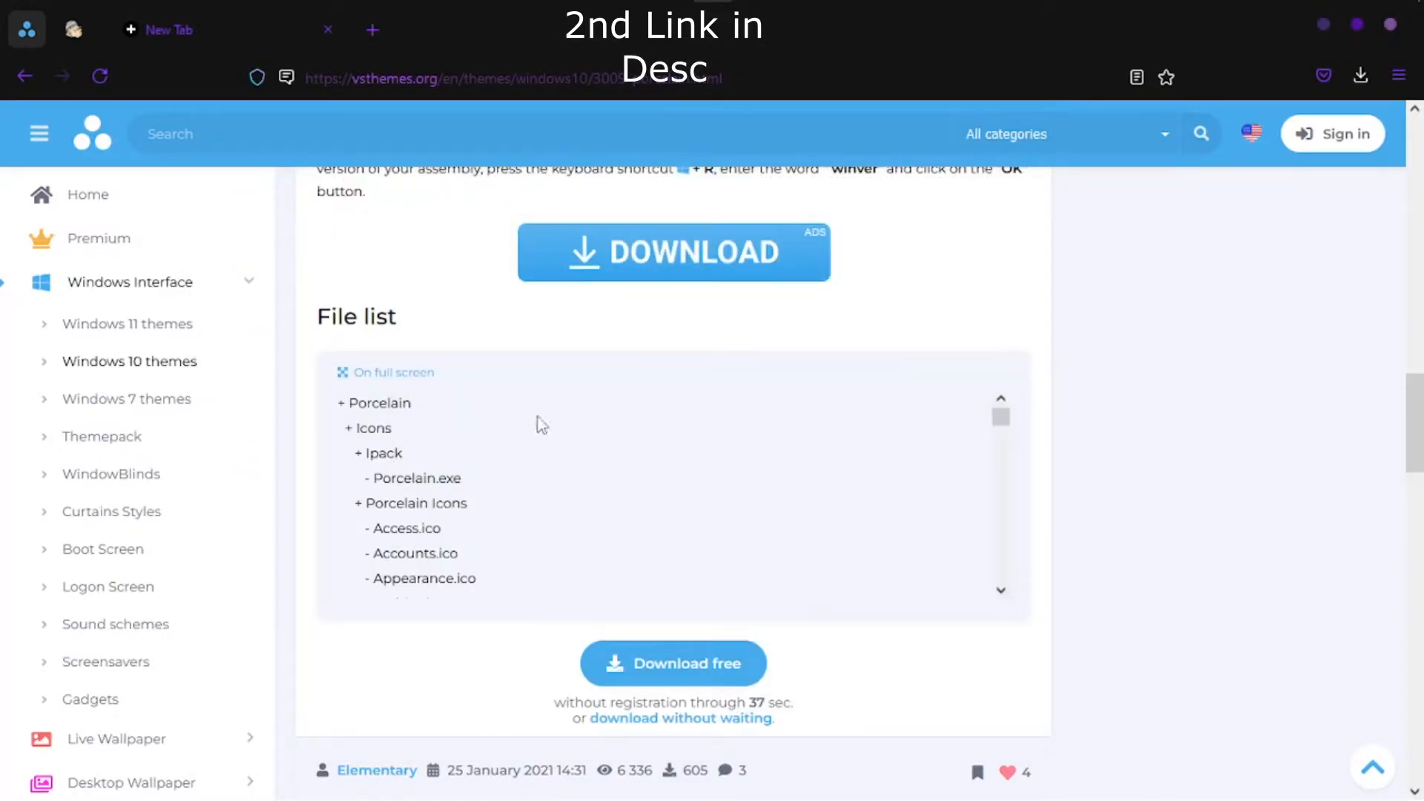
- Download the Porcelain for Windows 10 theme from vsthemes.org using the free option without registration
scroll(550, 403, "up", 3)
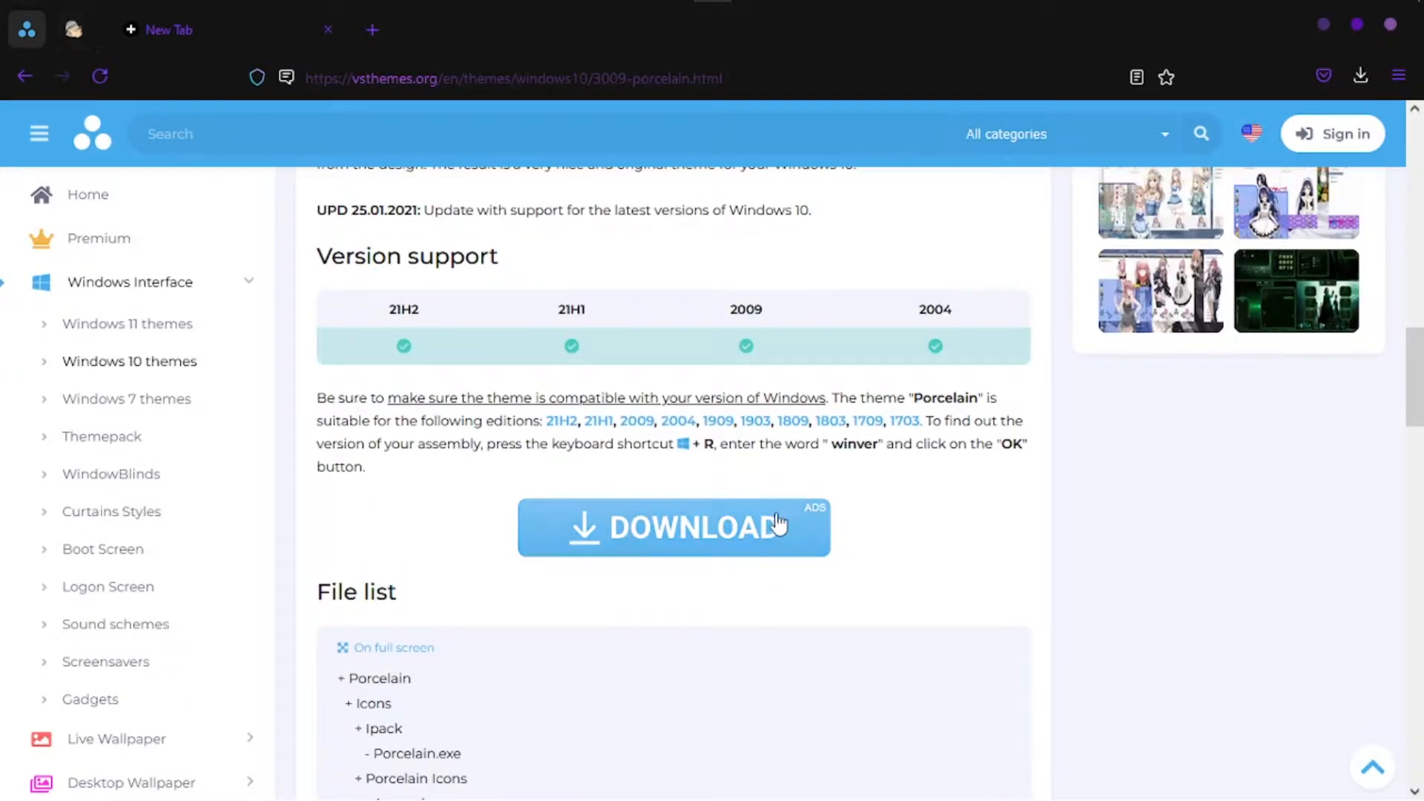
scroll(786, 527, "down", 8)
scroll(797, 517, "up", 5)
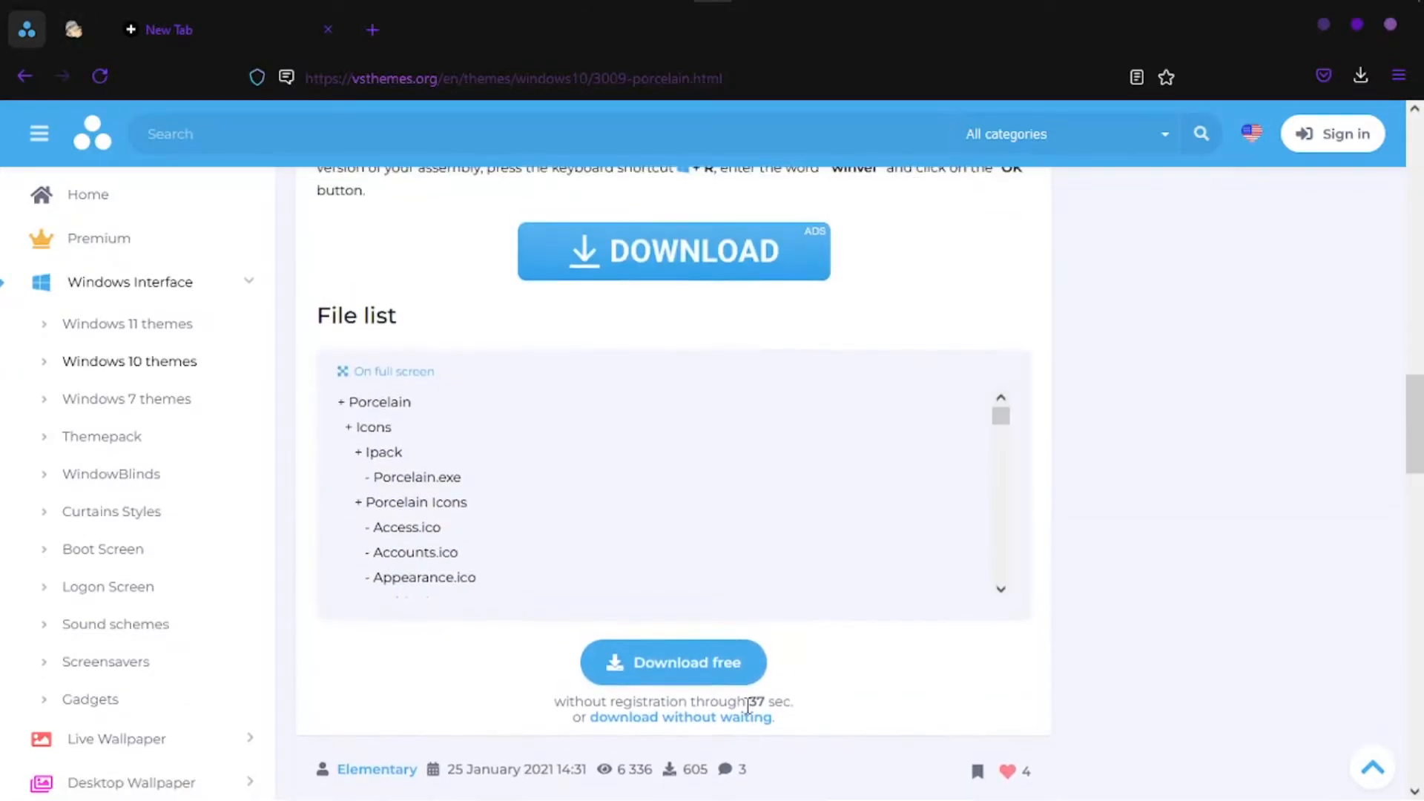
left_click(734, 671)
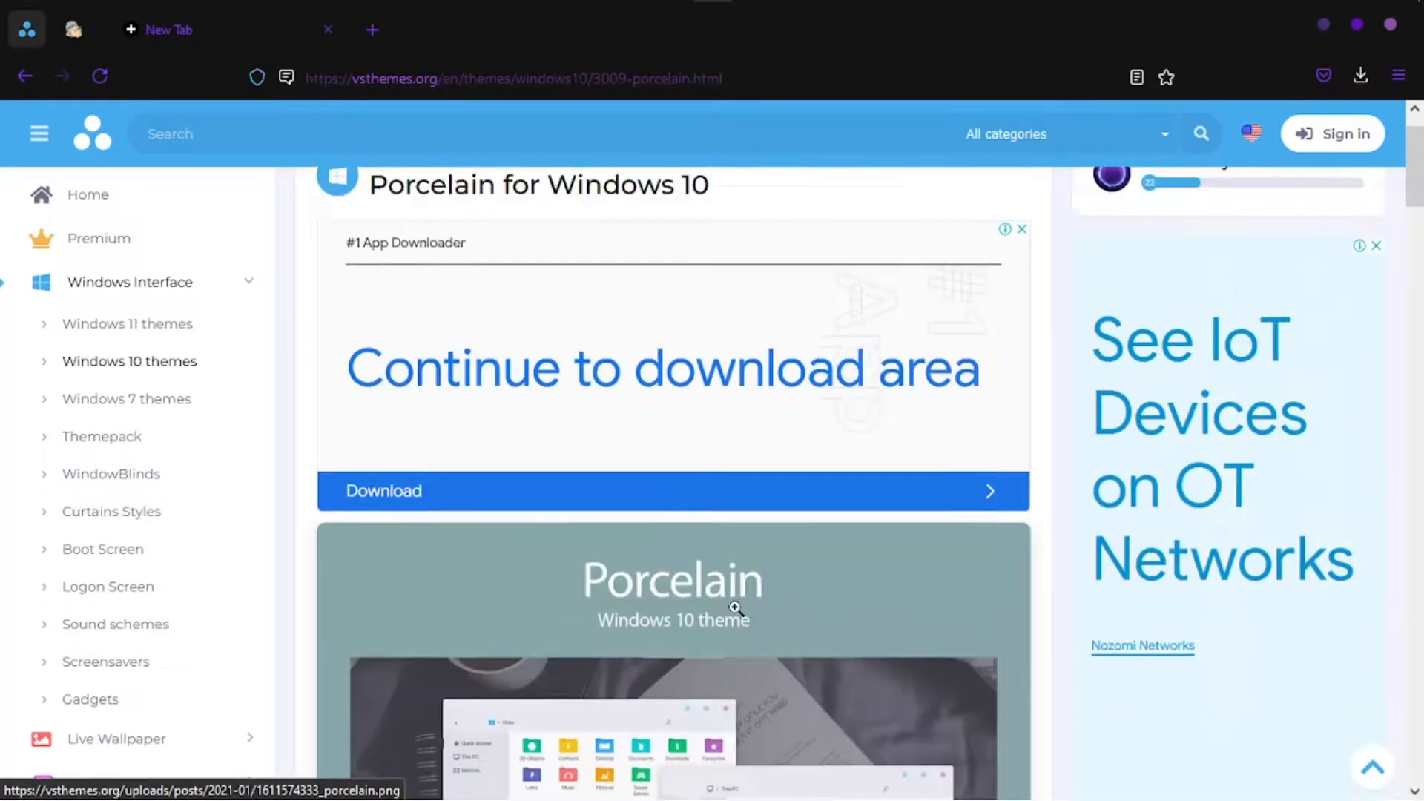
scroll(843, 582, "down", 12)
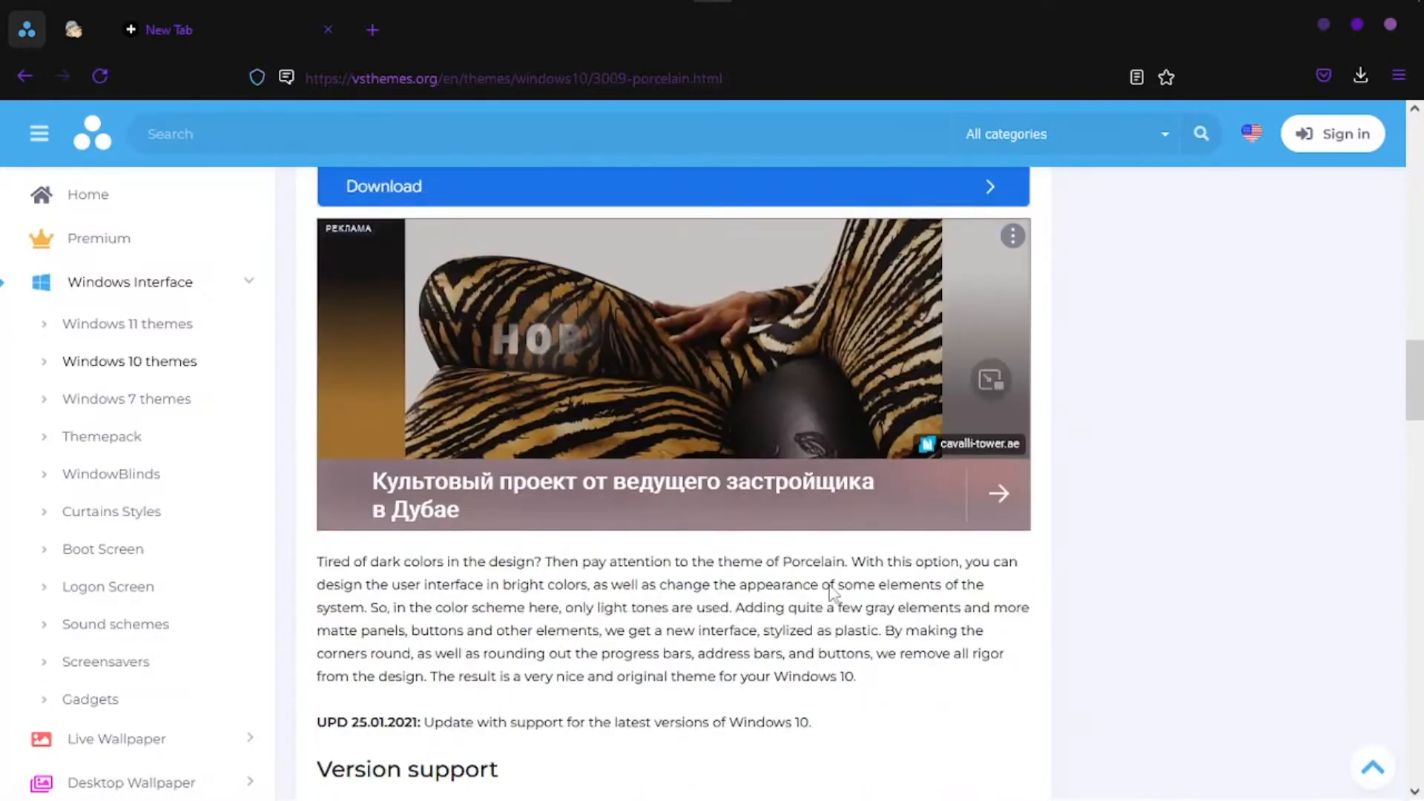
scroll(674, 593, "down", 6)
scroll(682, 597, "up", 6)
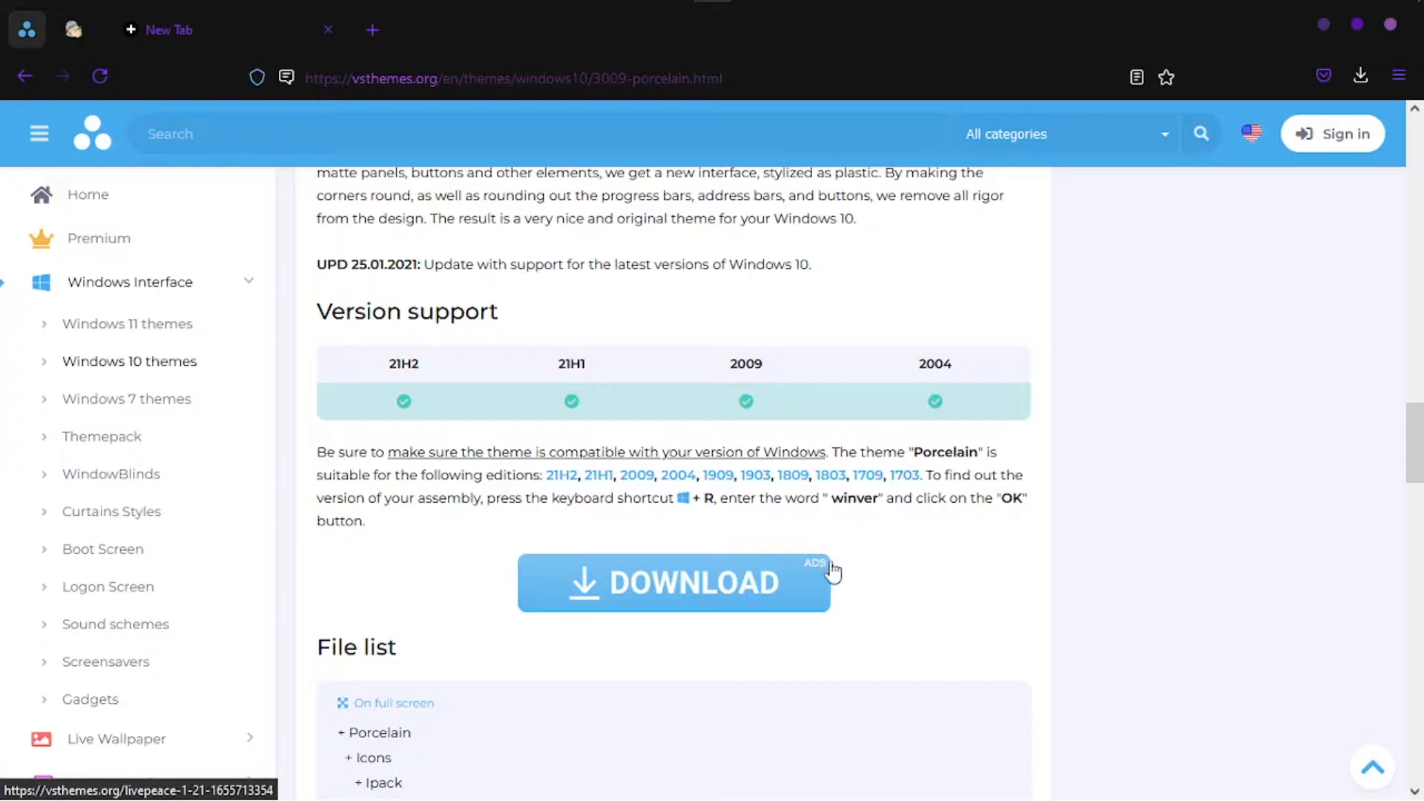
scroll(811, 578, "down", 1)
scroll(811, 578, "down", 11)
scroll(785, 467, "up", 5)
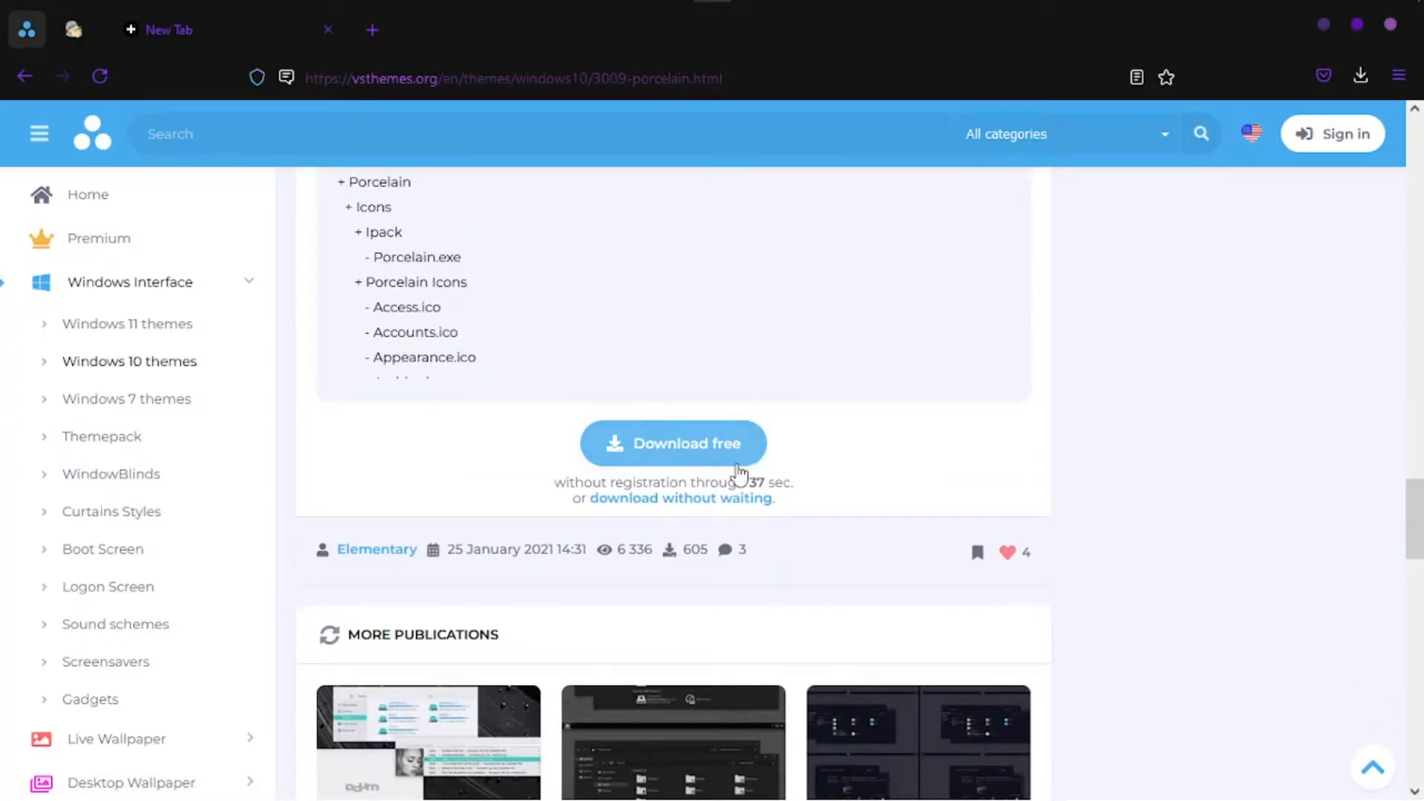
left_click(683, 458)
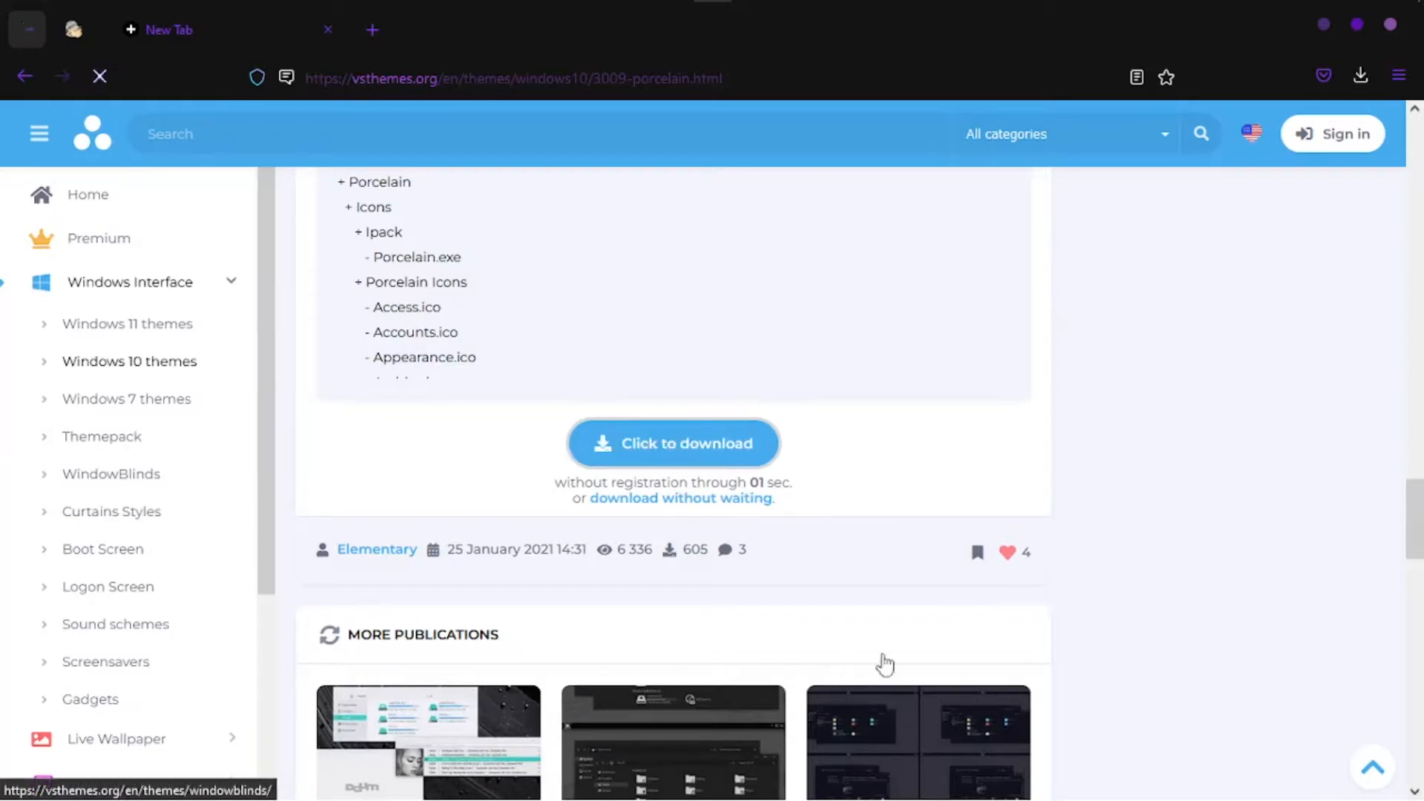
left_click(671, 443)
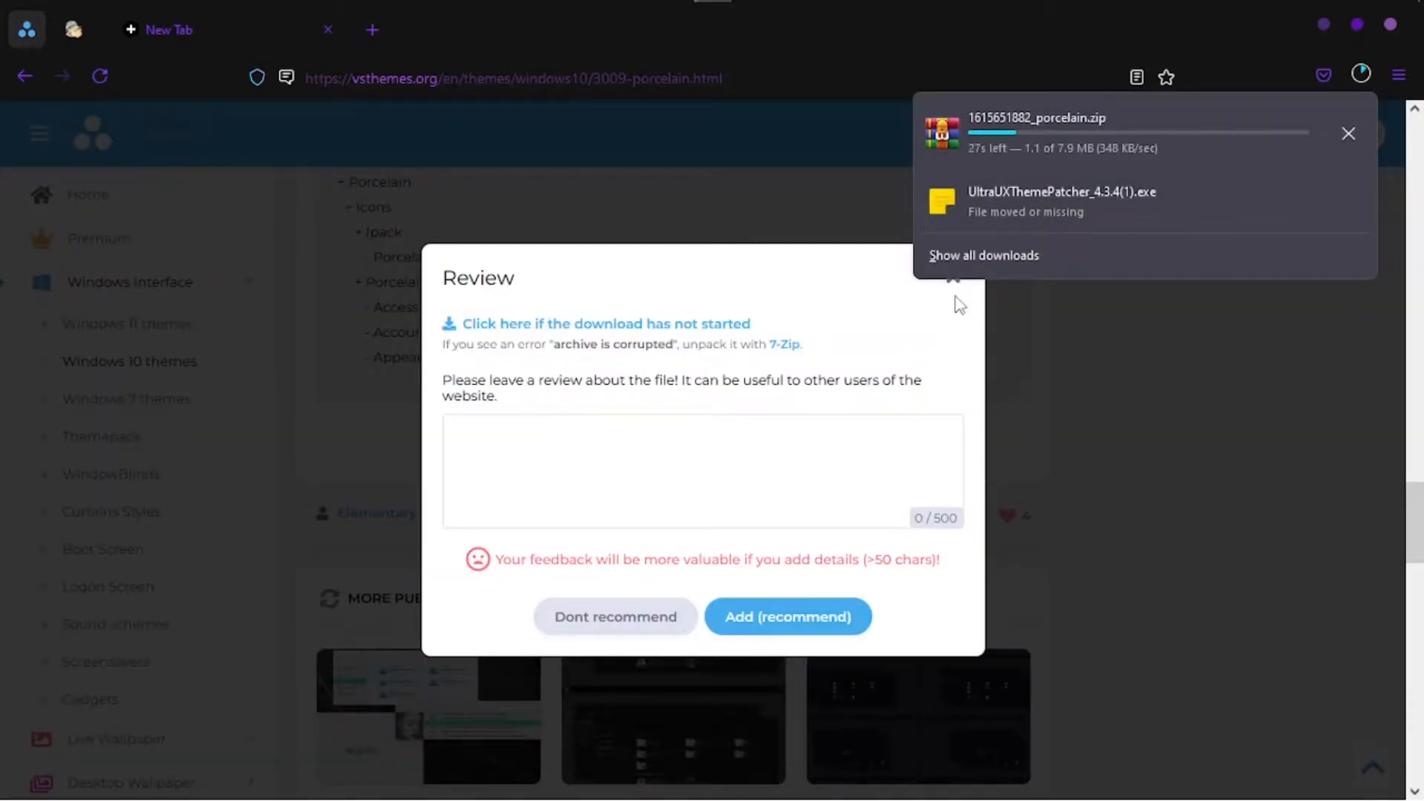
left_click(1063, 387)
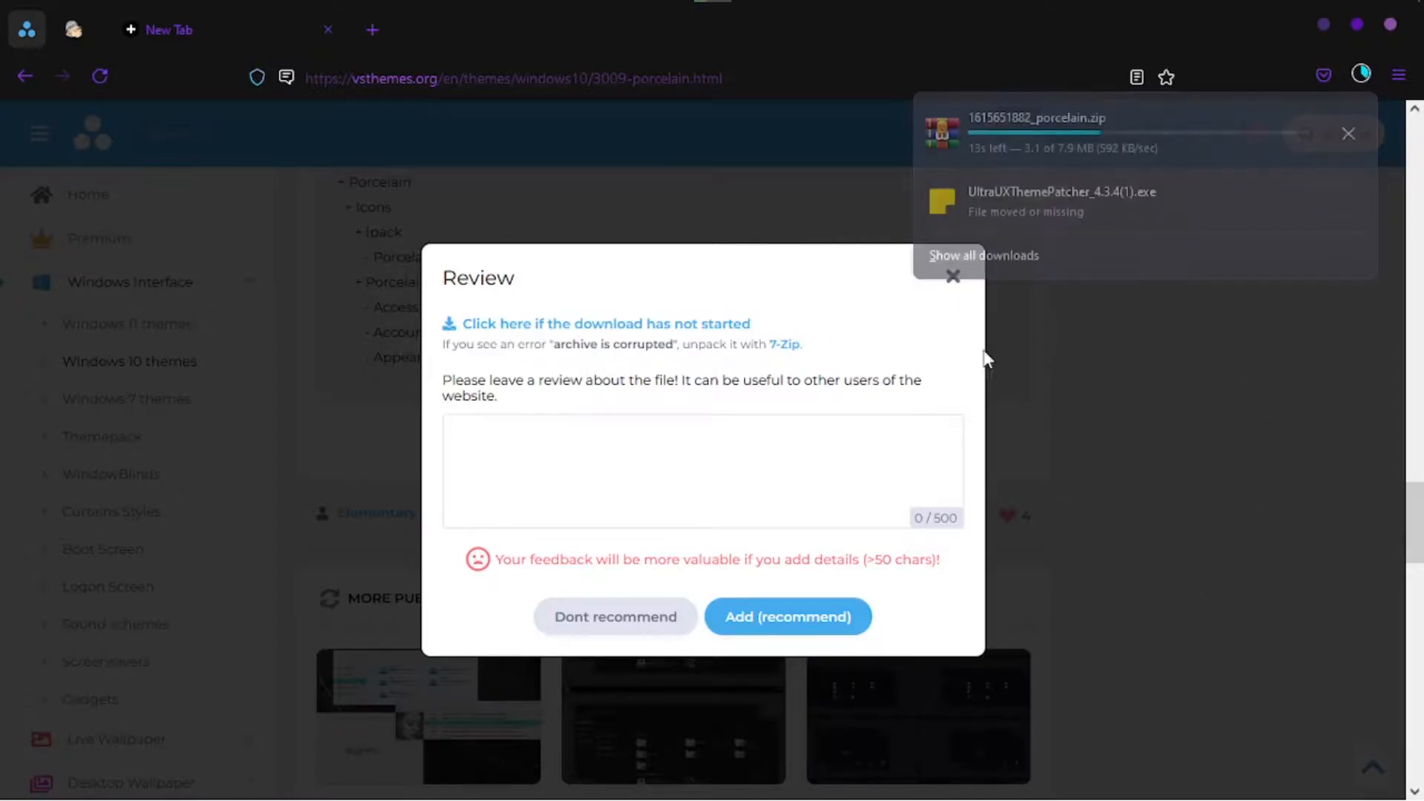
left_click_drag(941, 283, 947, 287)
left_click(960, 281)
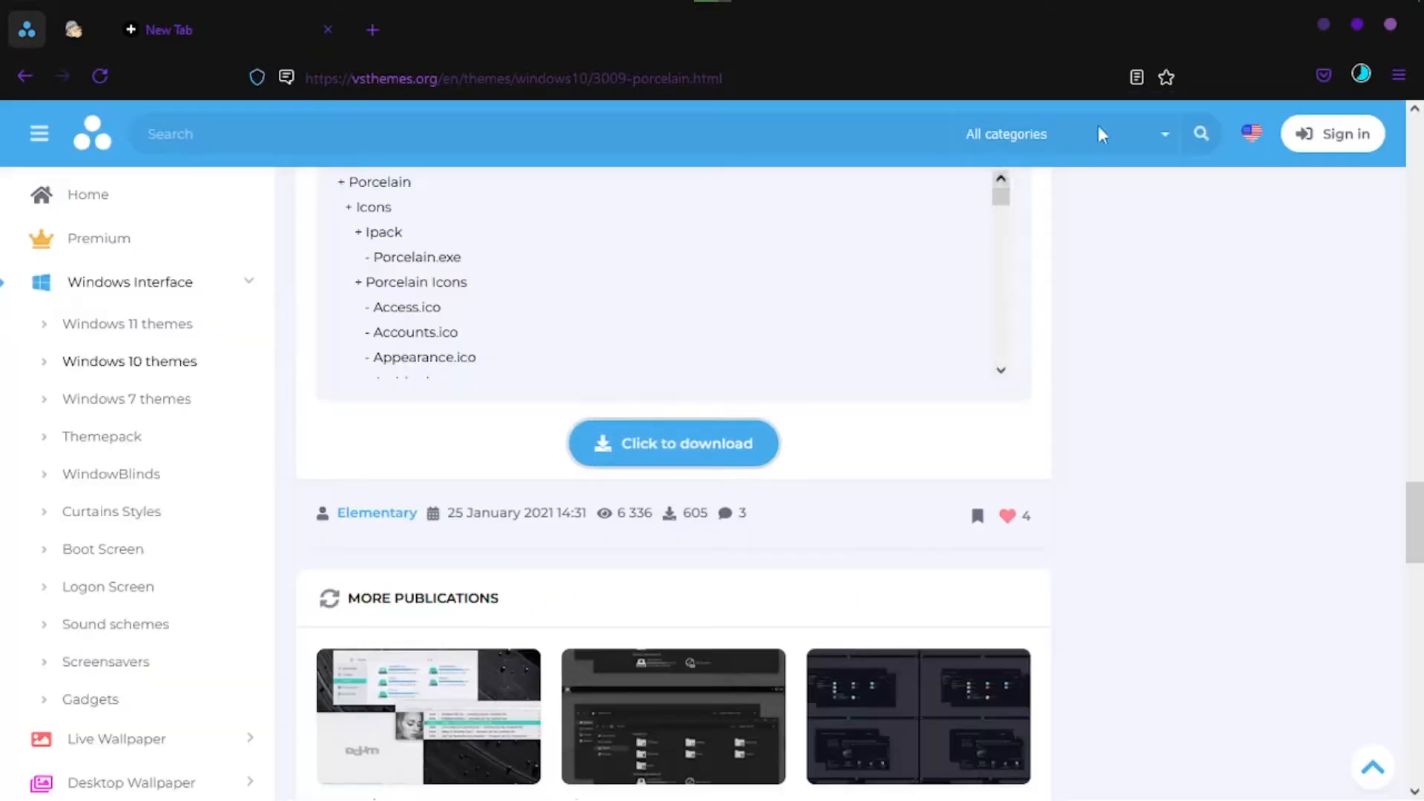
left_click(1363, 73)
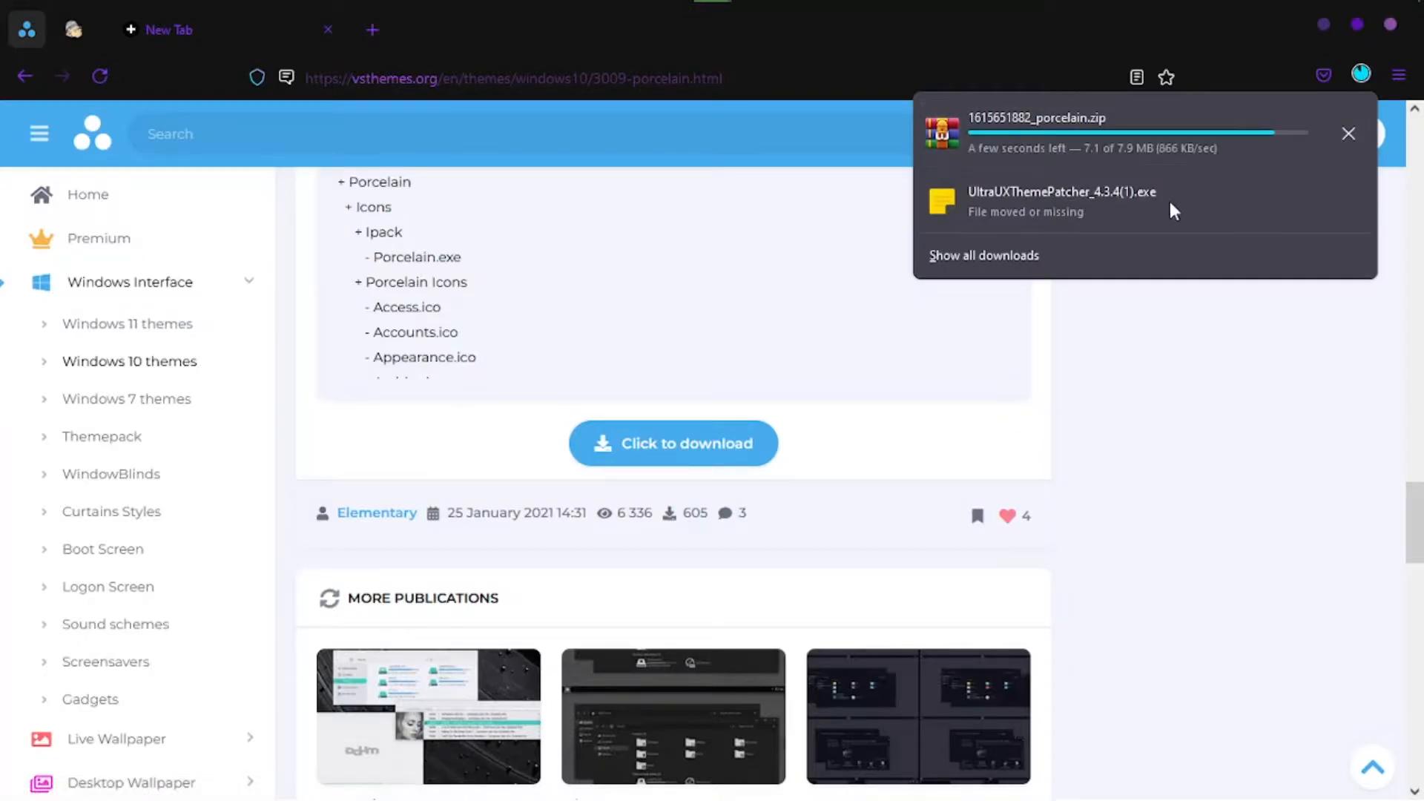
left_click(1345, 124)
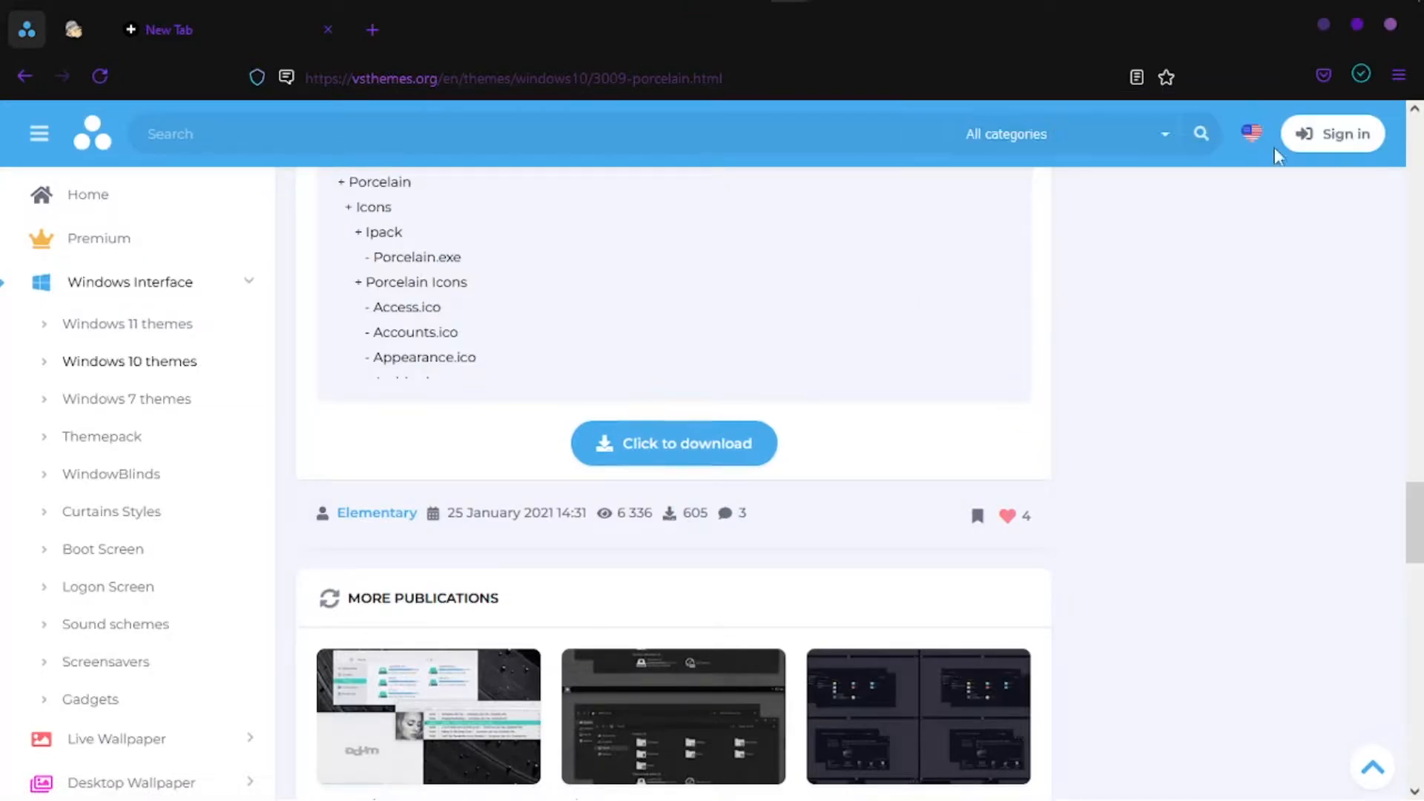
- Close the Porcelain theme page and view the OldNewExplorer 1.1.9 page on MajorGeeks
right_click(24, 28)
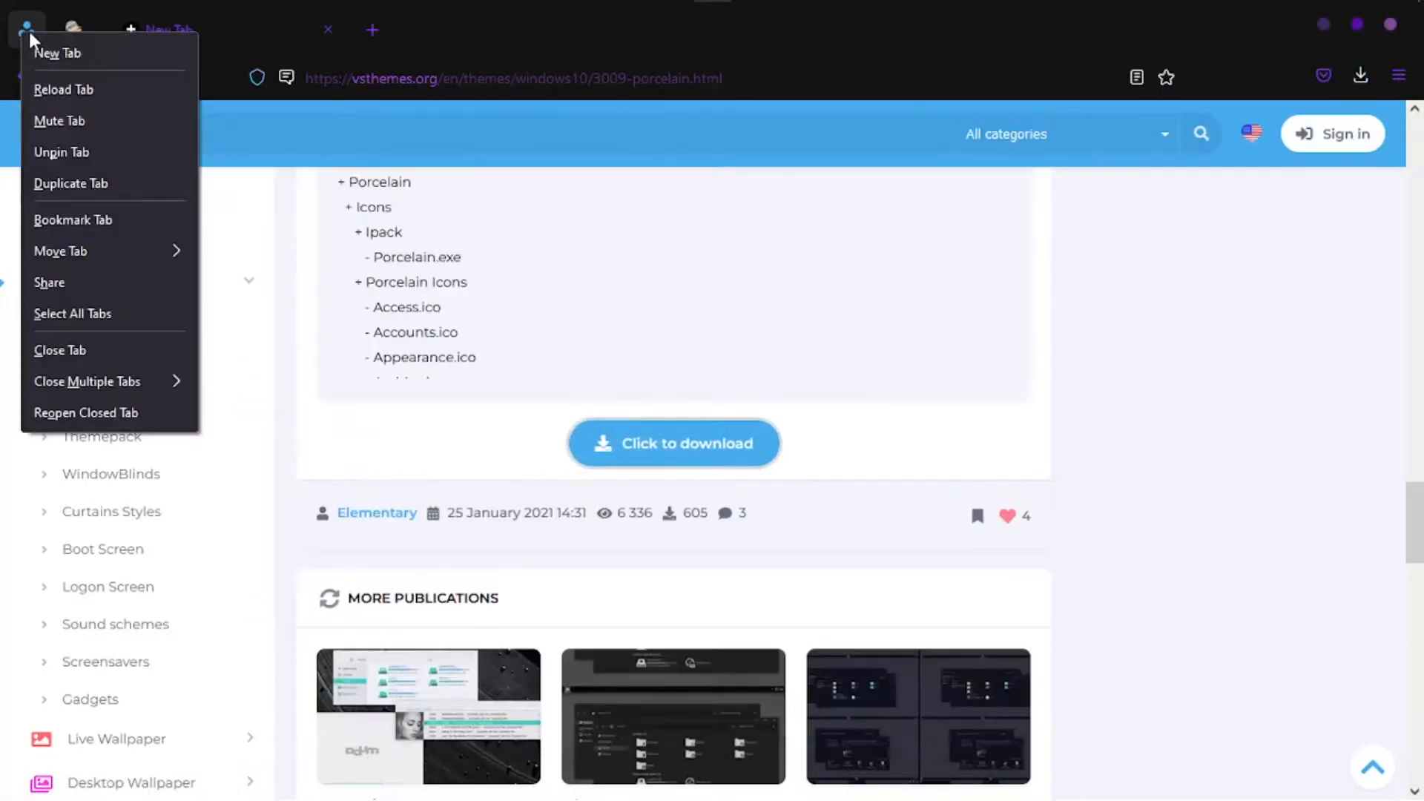
left_click(100, 360)
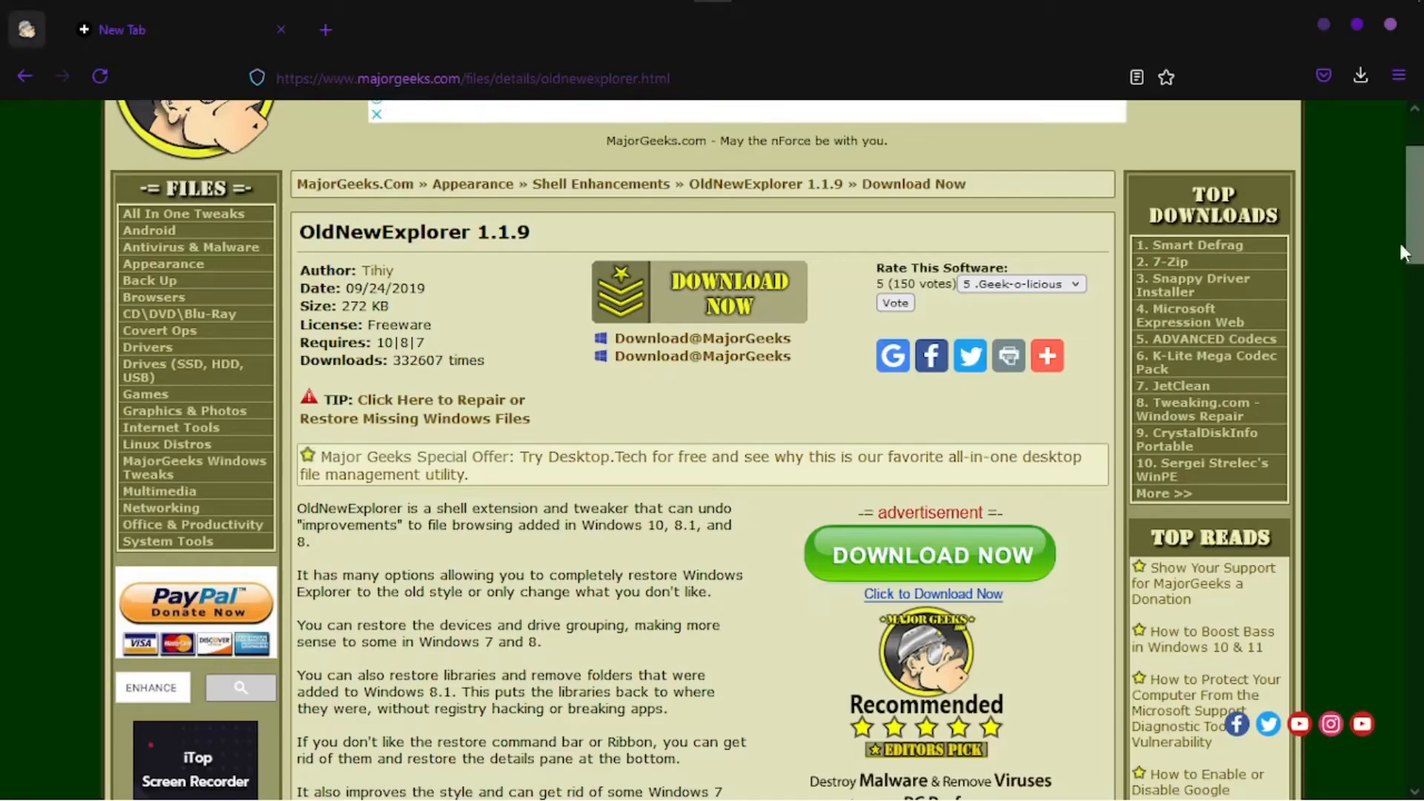
scroll(811, 417, "up", 3)
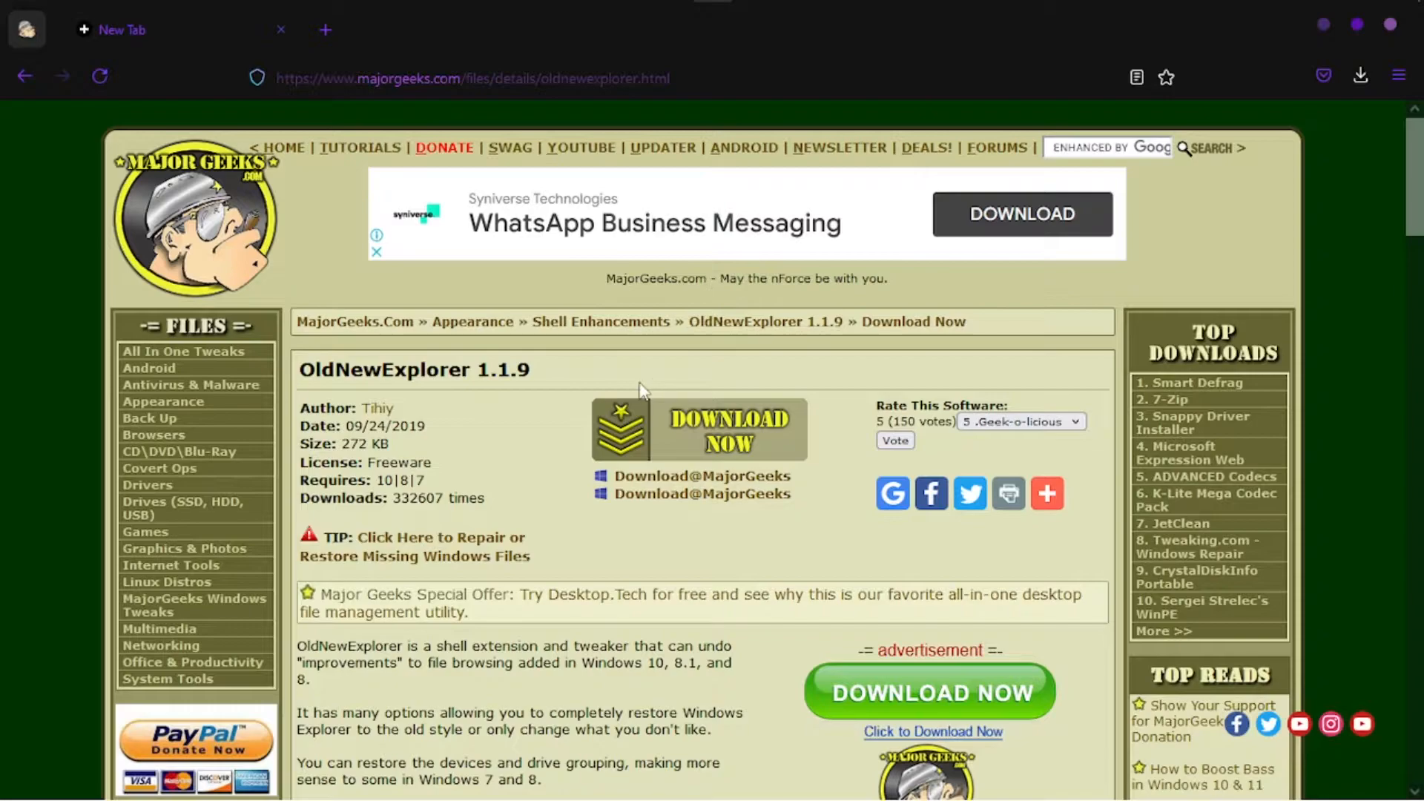
- Reopen the closed Porcelain theme page
mouse_move(834, 11)
right_click(323, 35)
left_click(333, 196)
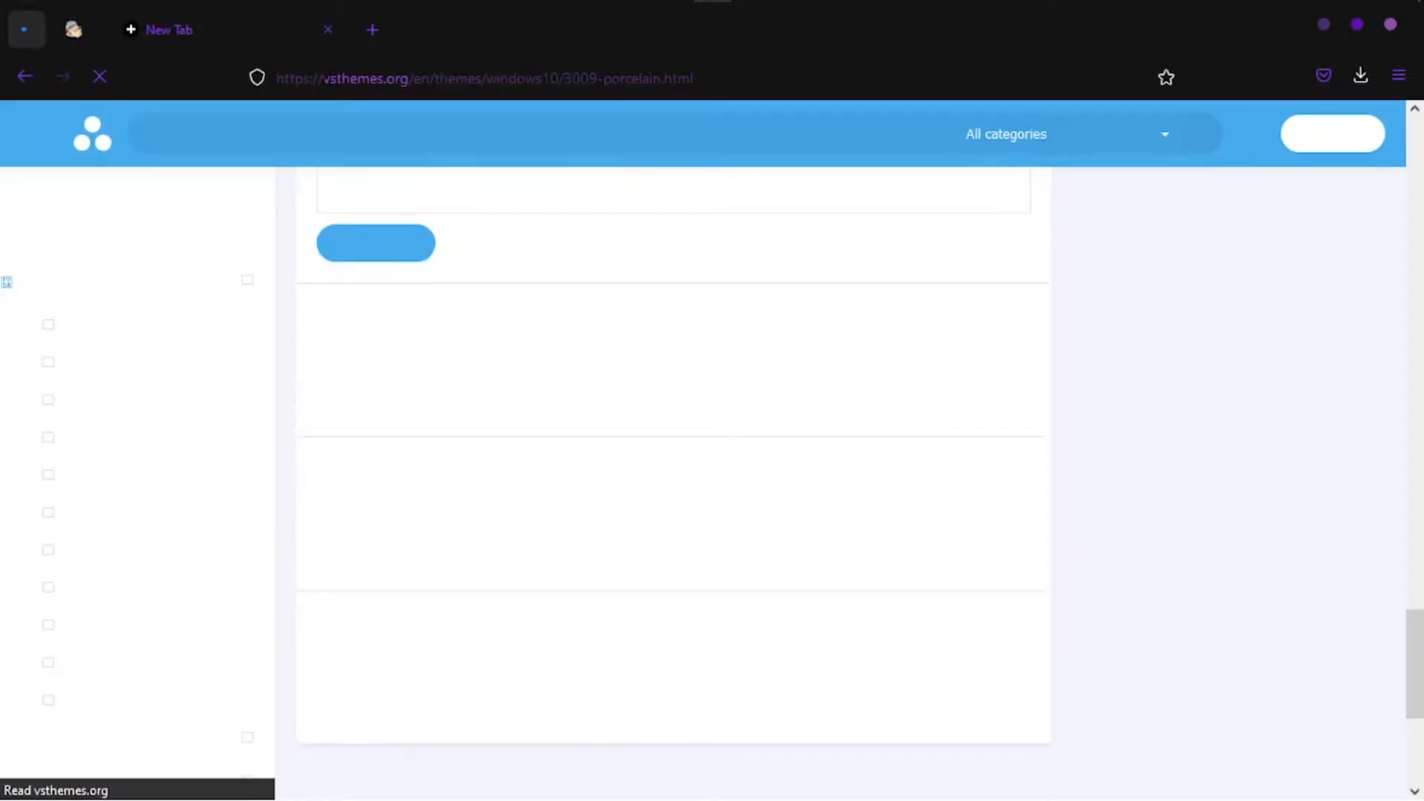
- Examine the Porcelain theme page, including its version notes, file list, related collections and comments
scroll(750, 519, "up", 10)
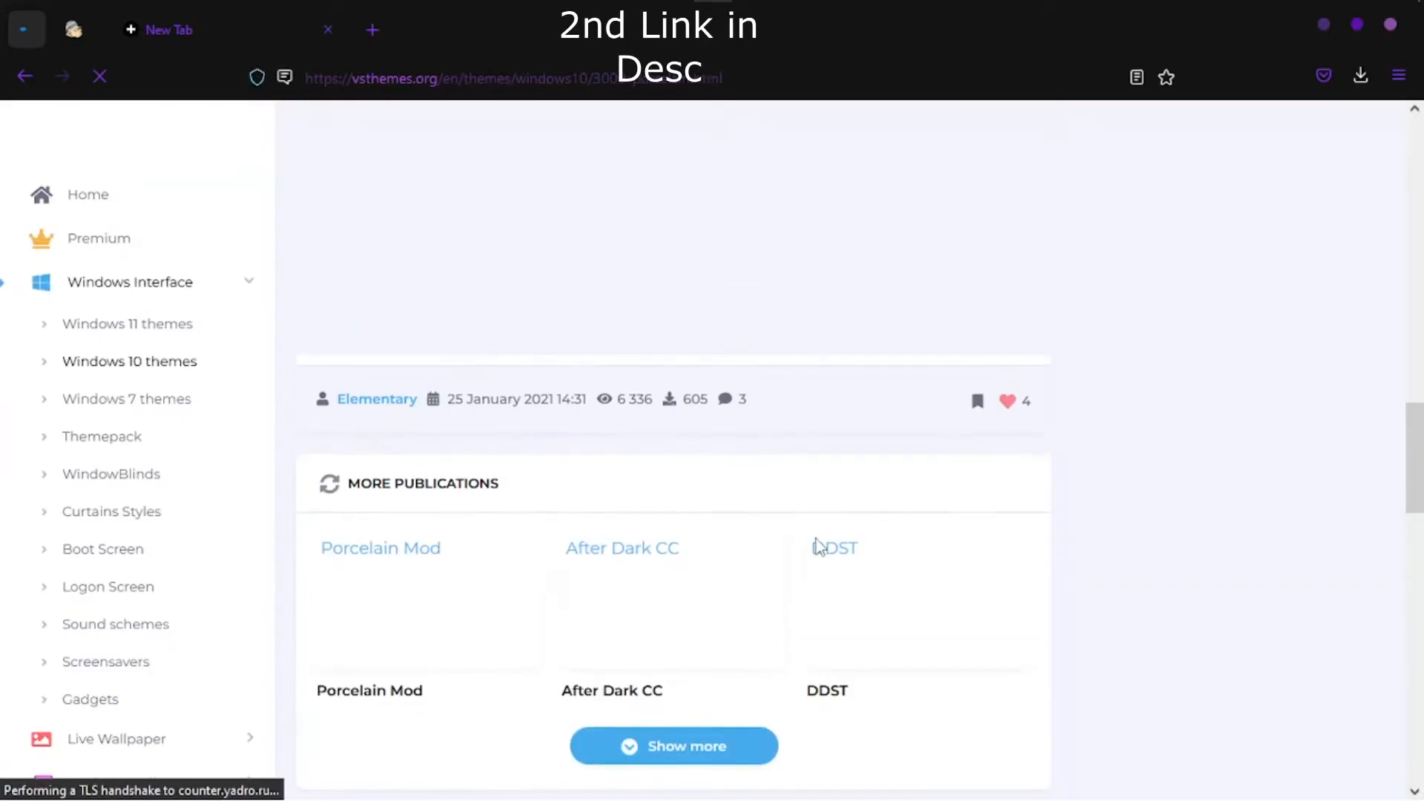
scroll(845, 506, "down", 5)
scroll(816, 478, "down", 6)
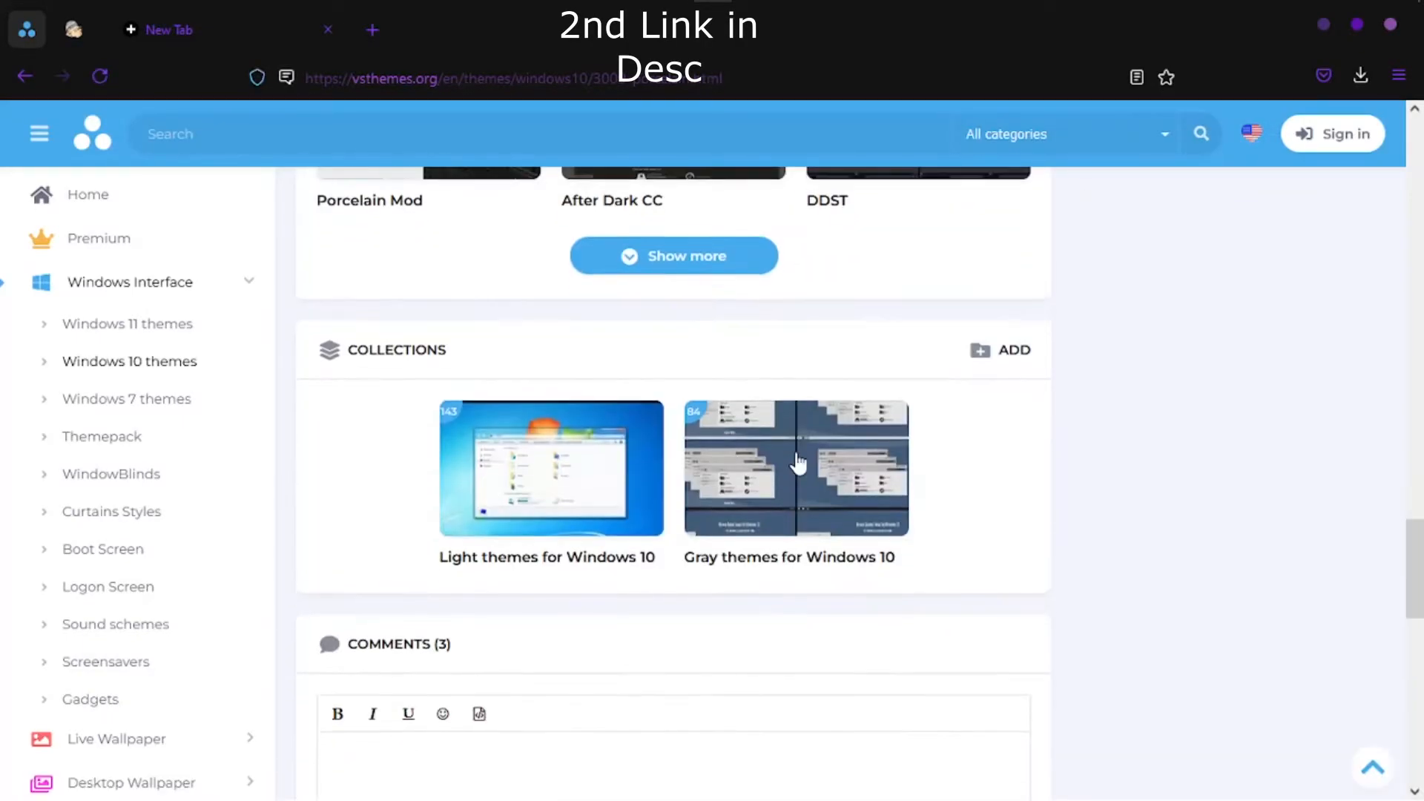
scroll(858, 426, "down", 4)
scroll(860, 428, "up", 14)
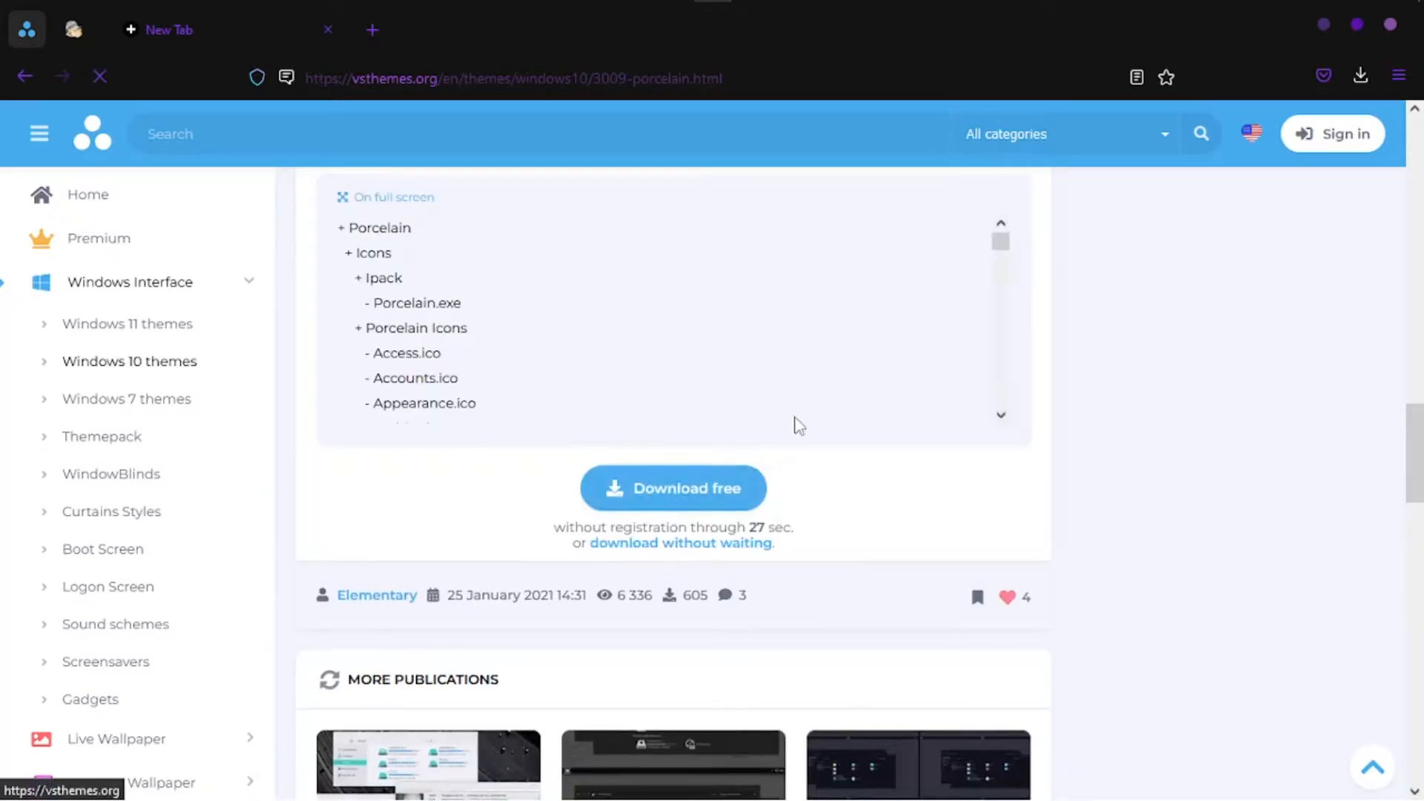
scroll(679, 518, "up", 4)
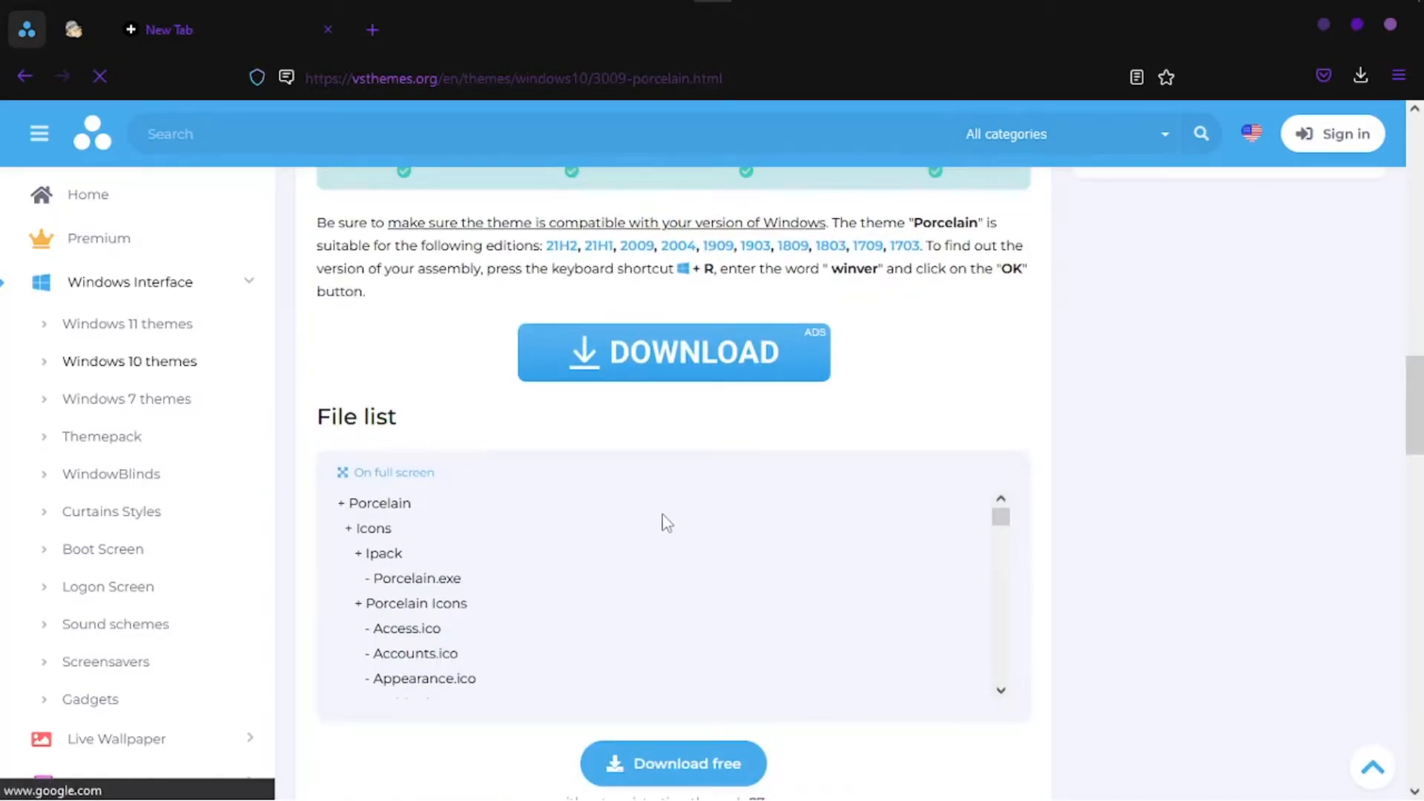
scroll(727, 506, "down", 15)
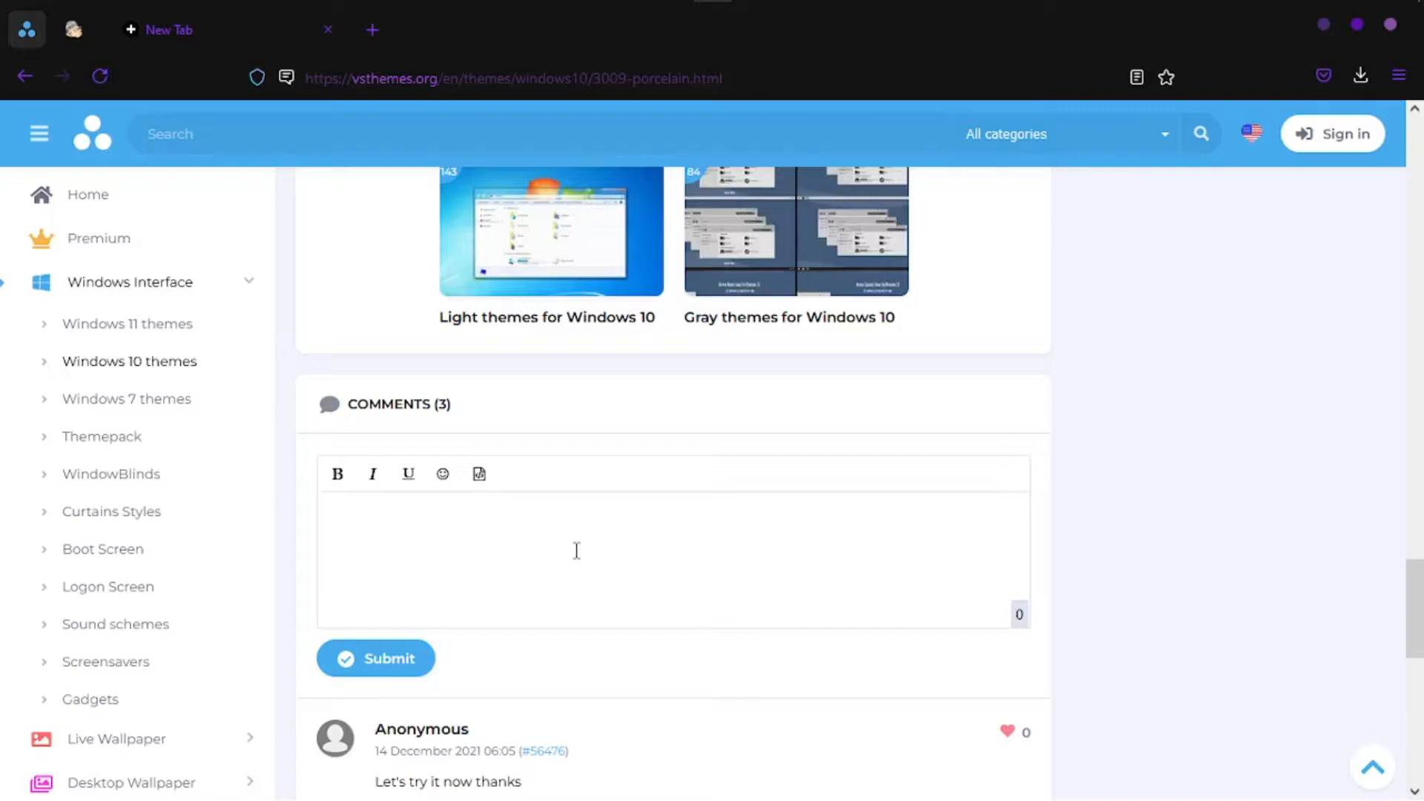
right_click(32, 37)
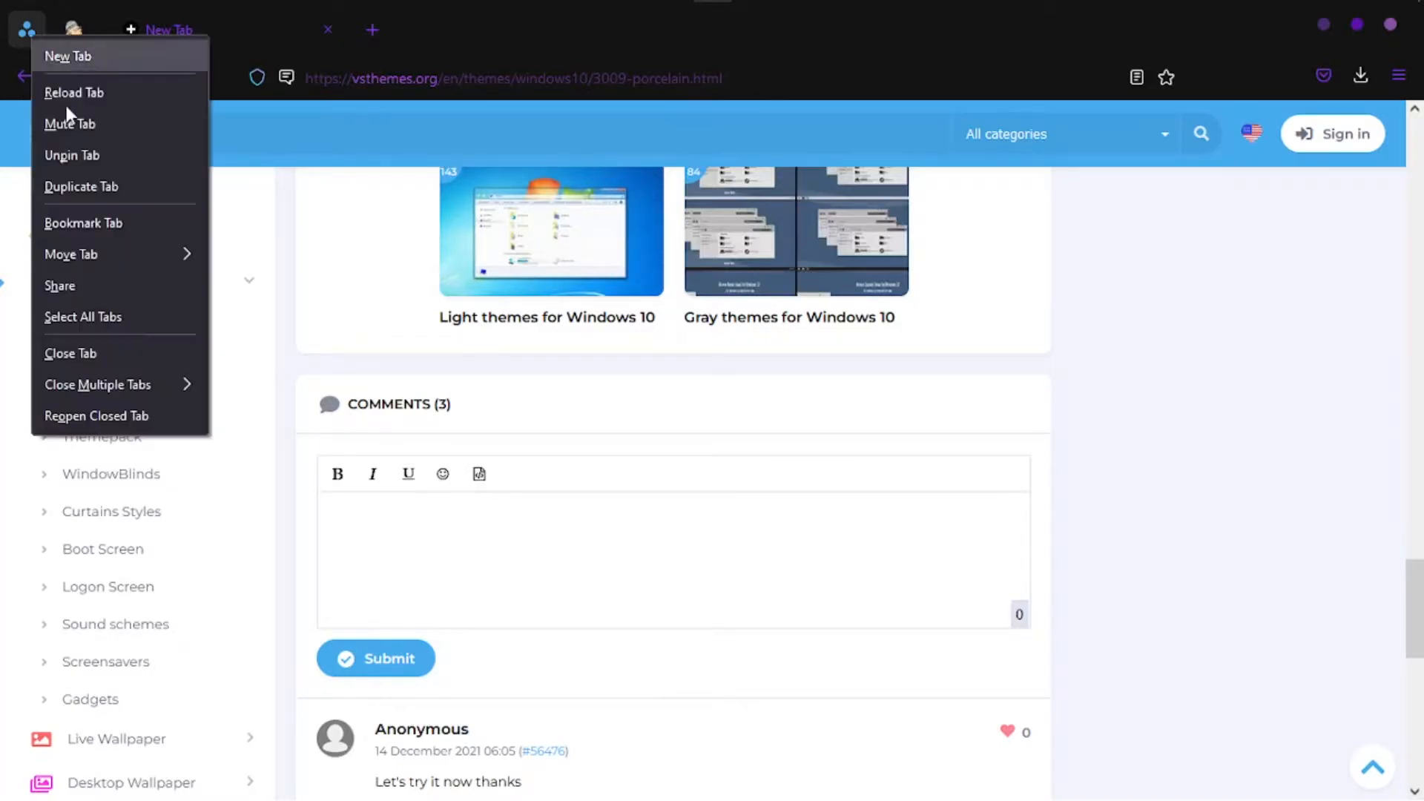
left_click(112, 353)
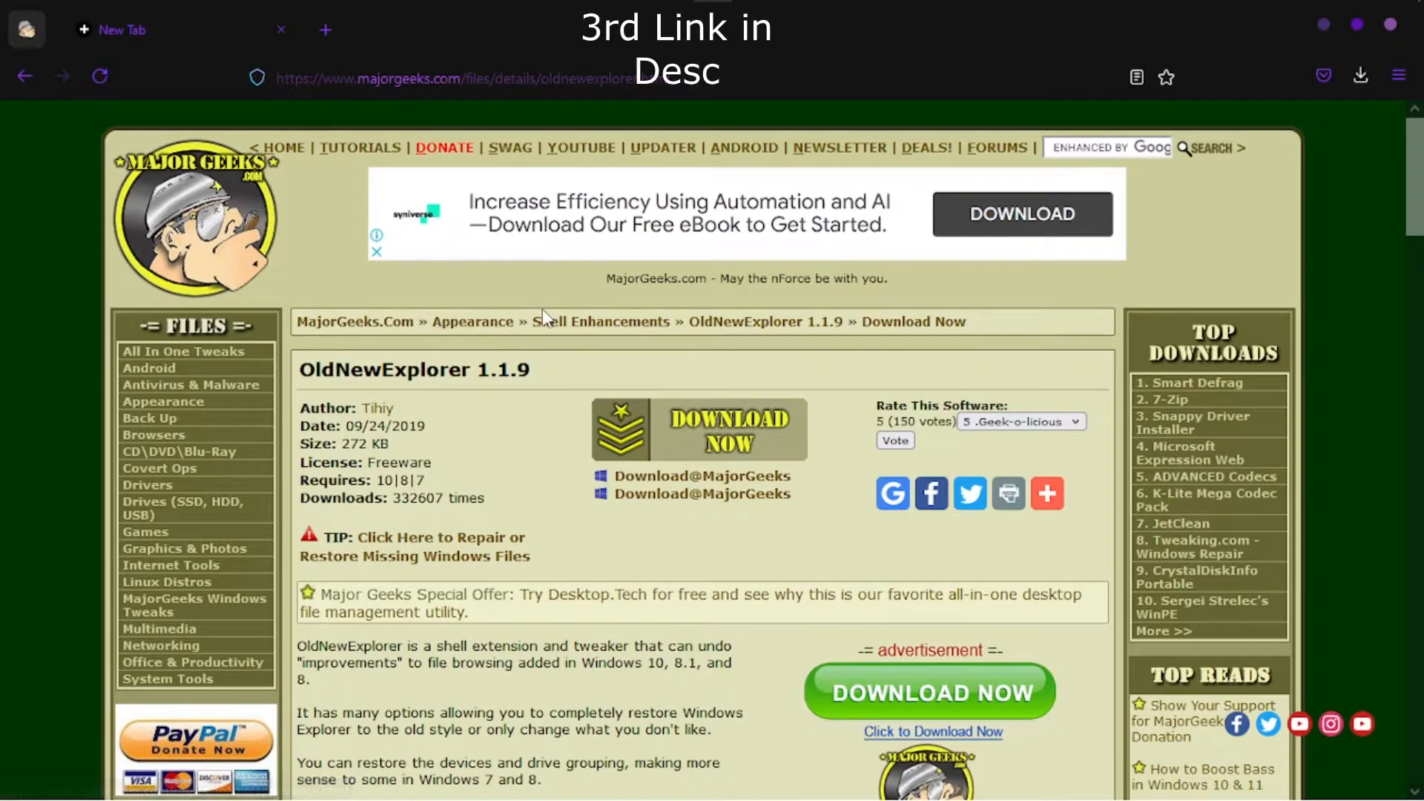
left_click(1360, 77)
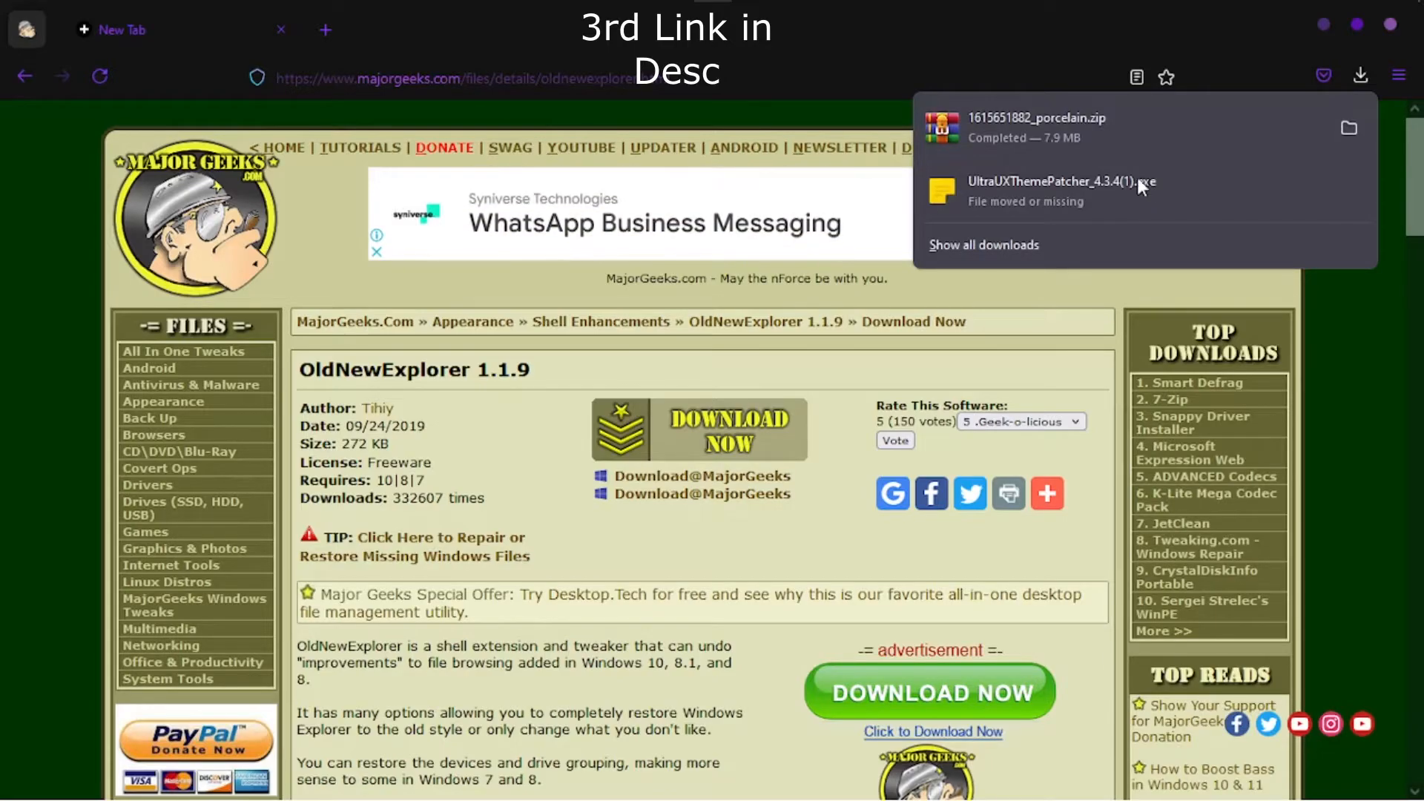
left_click(1347, 130)
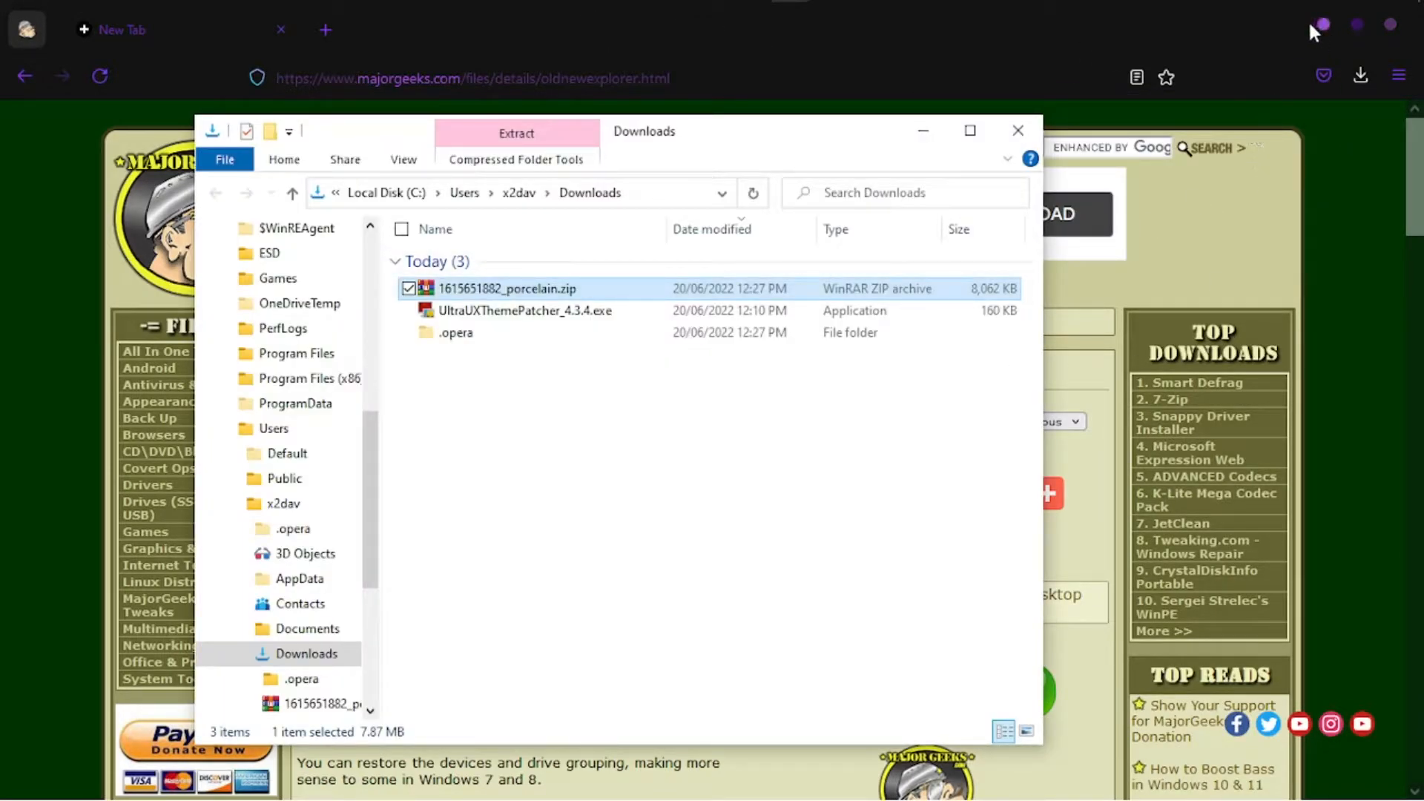
left_click(1311, 24)
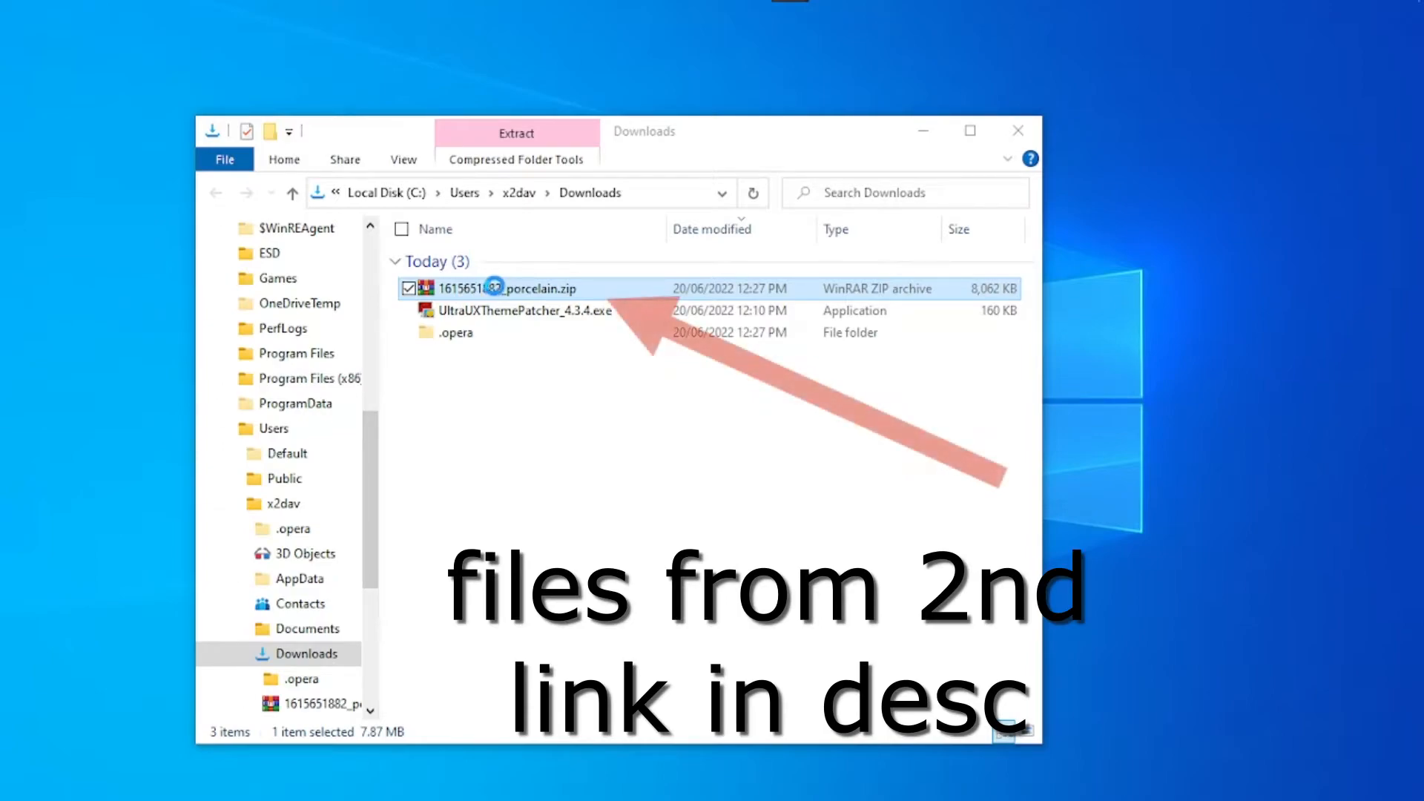
right_click(466, 289)
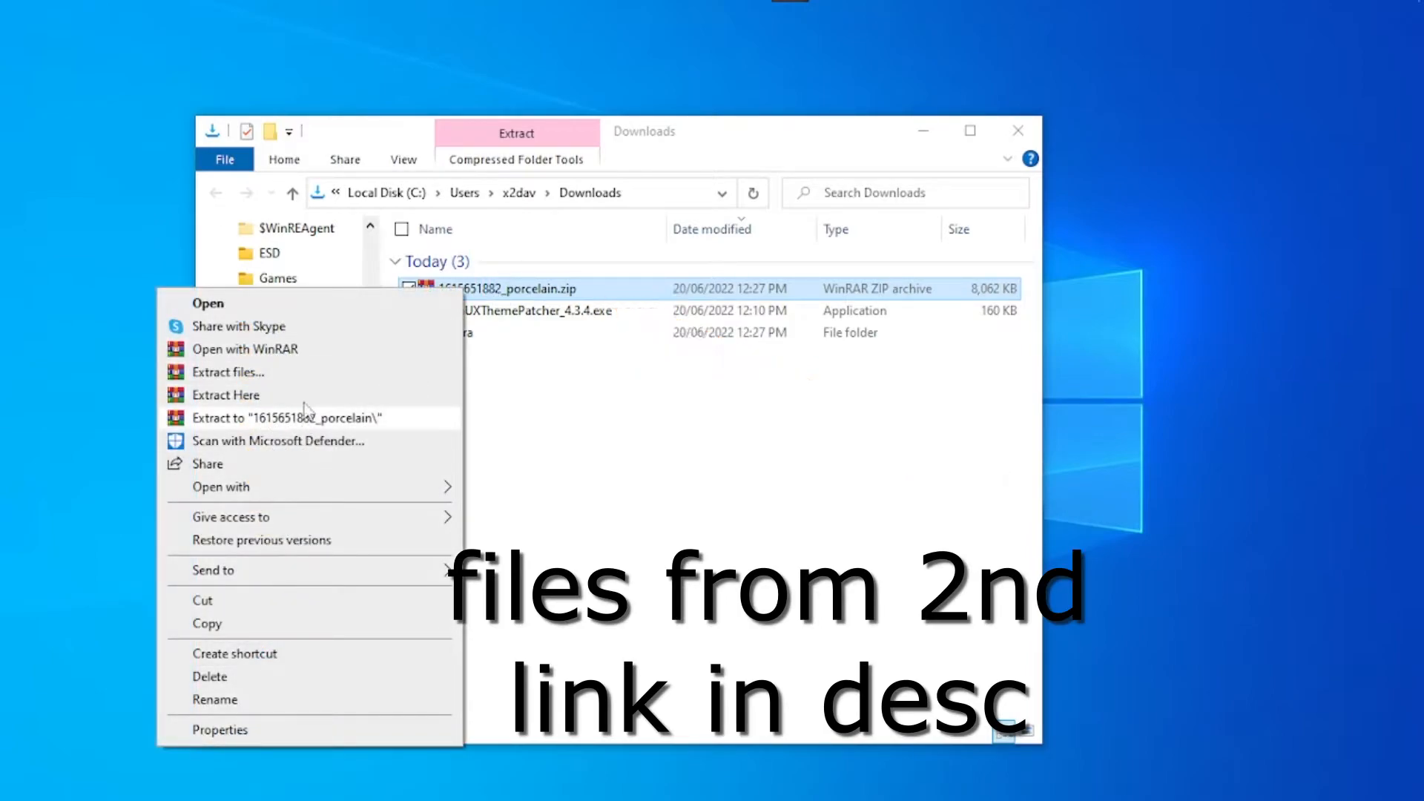
left_click(345, 415)
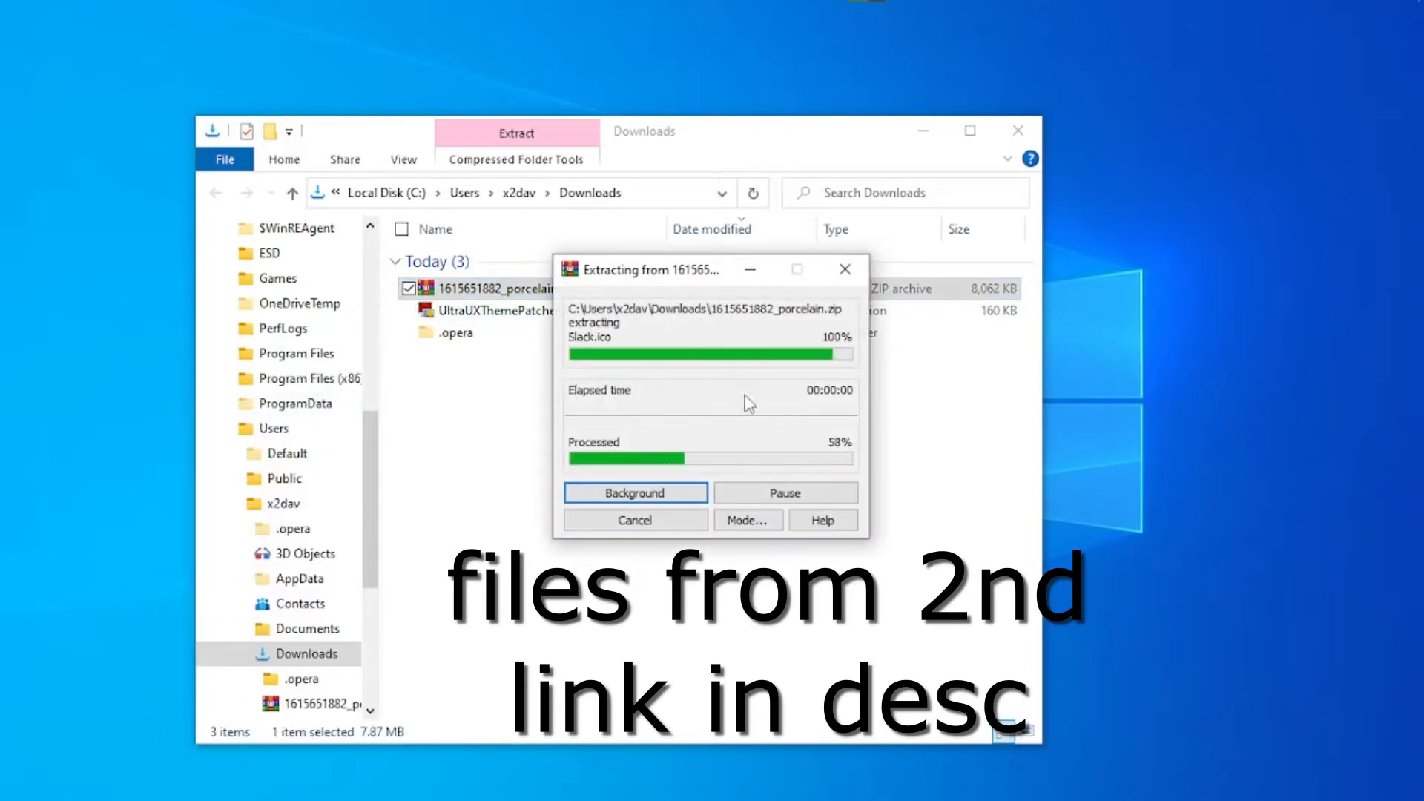
left_click(492, 393)
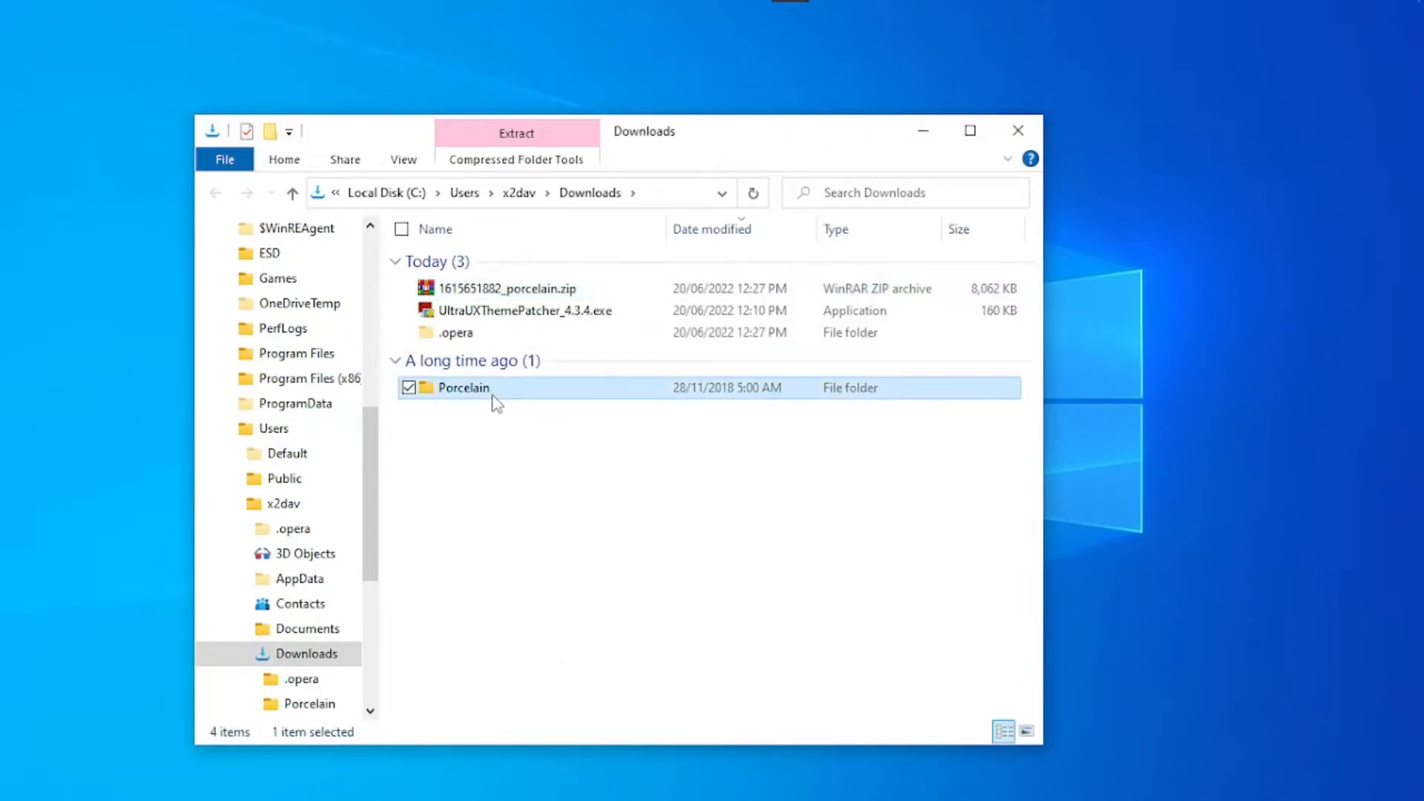
double_click(492, 393)
left_click(488, 286)
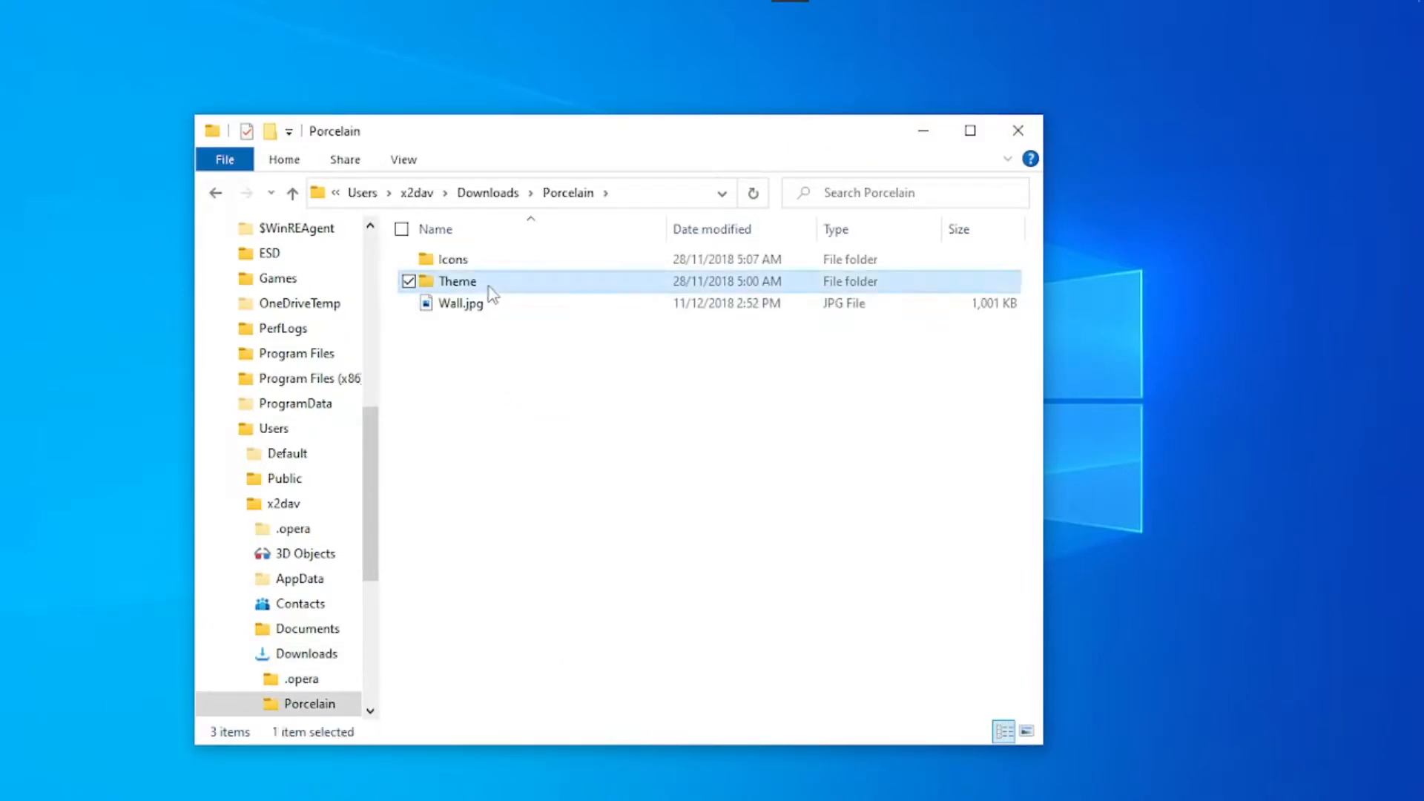
double_click(488, 286)
double_click(471, 261)
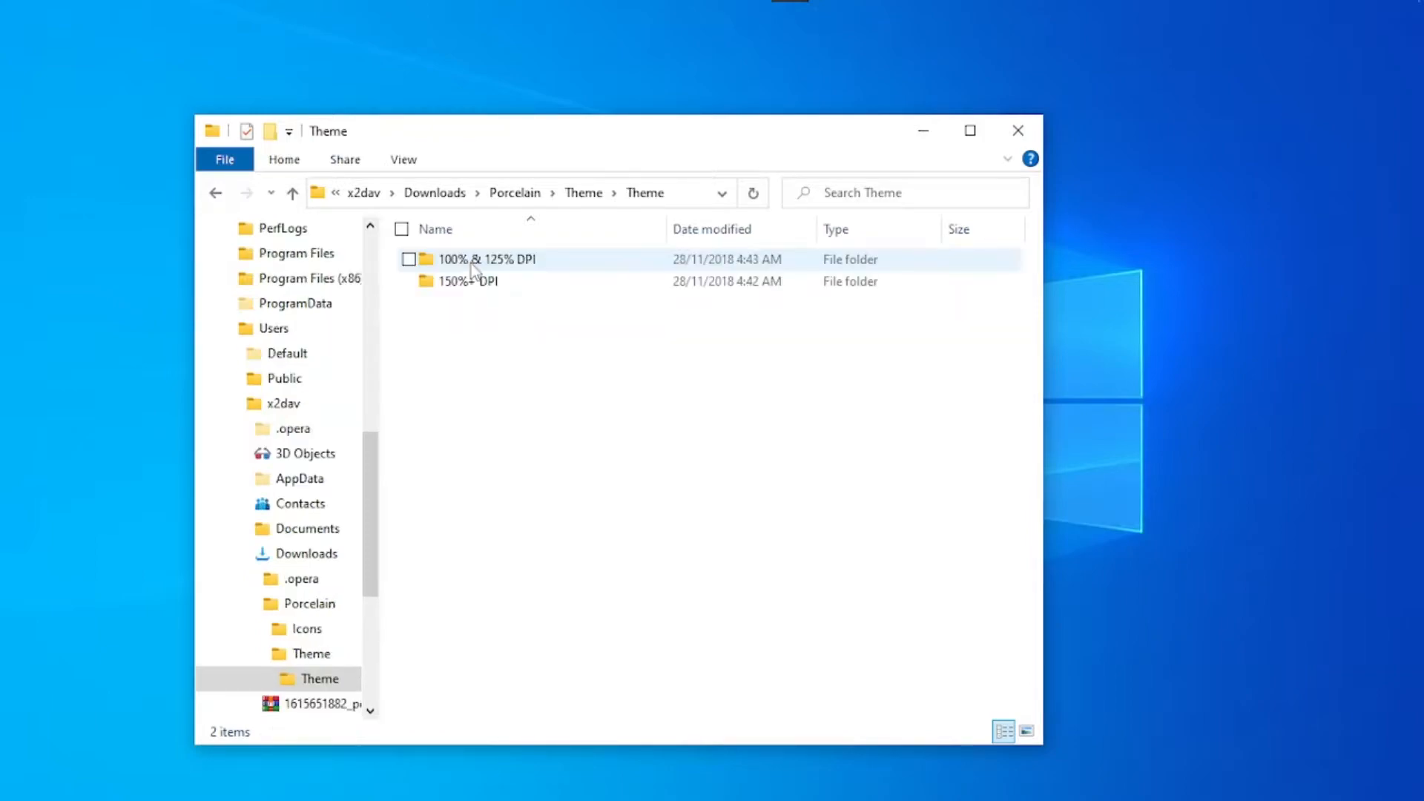
- Check the scaling options in the Windows display settings, keeping 100% (Recommended), and close the settings
right_click(1183, 301)
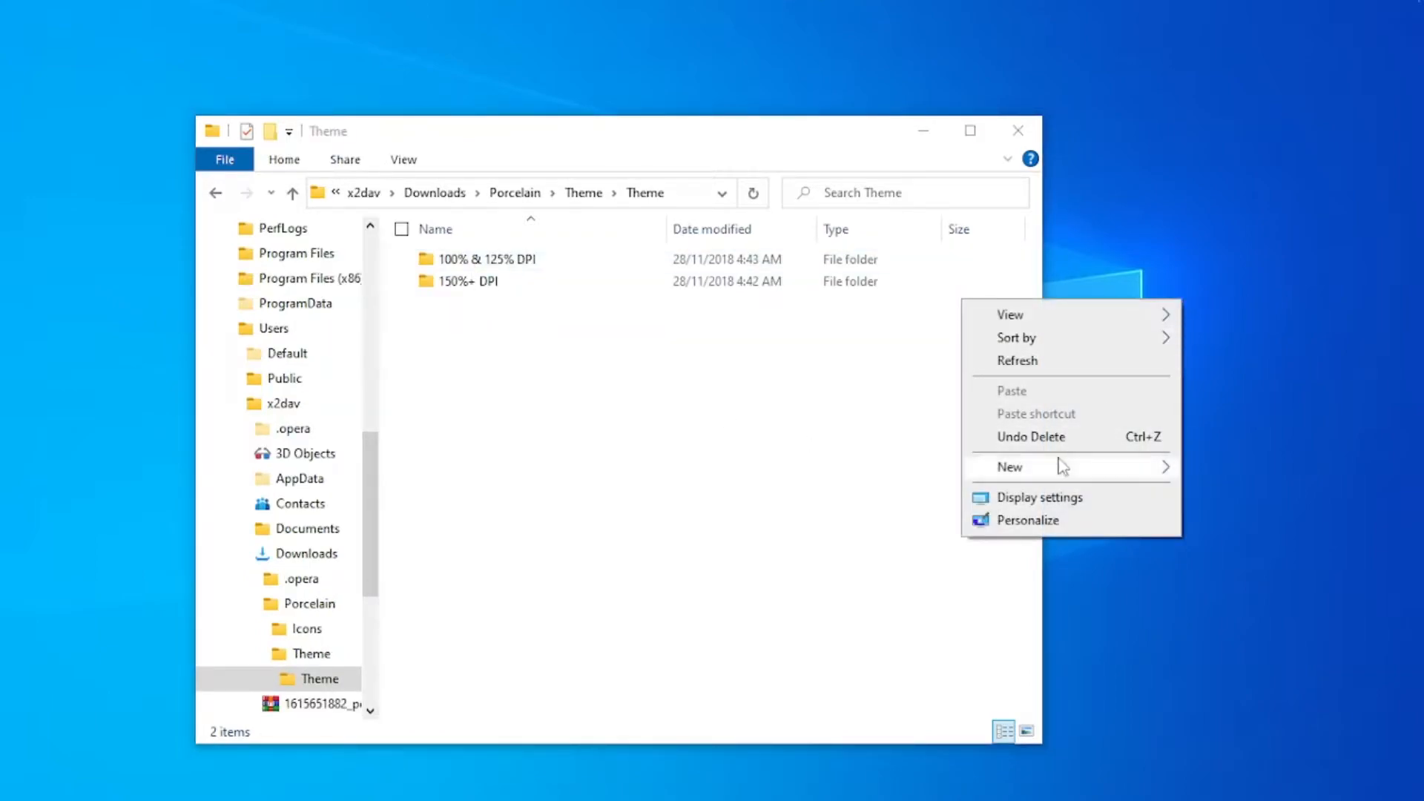
left_click(1105, 499)
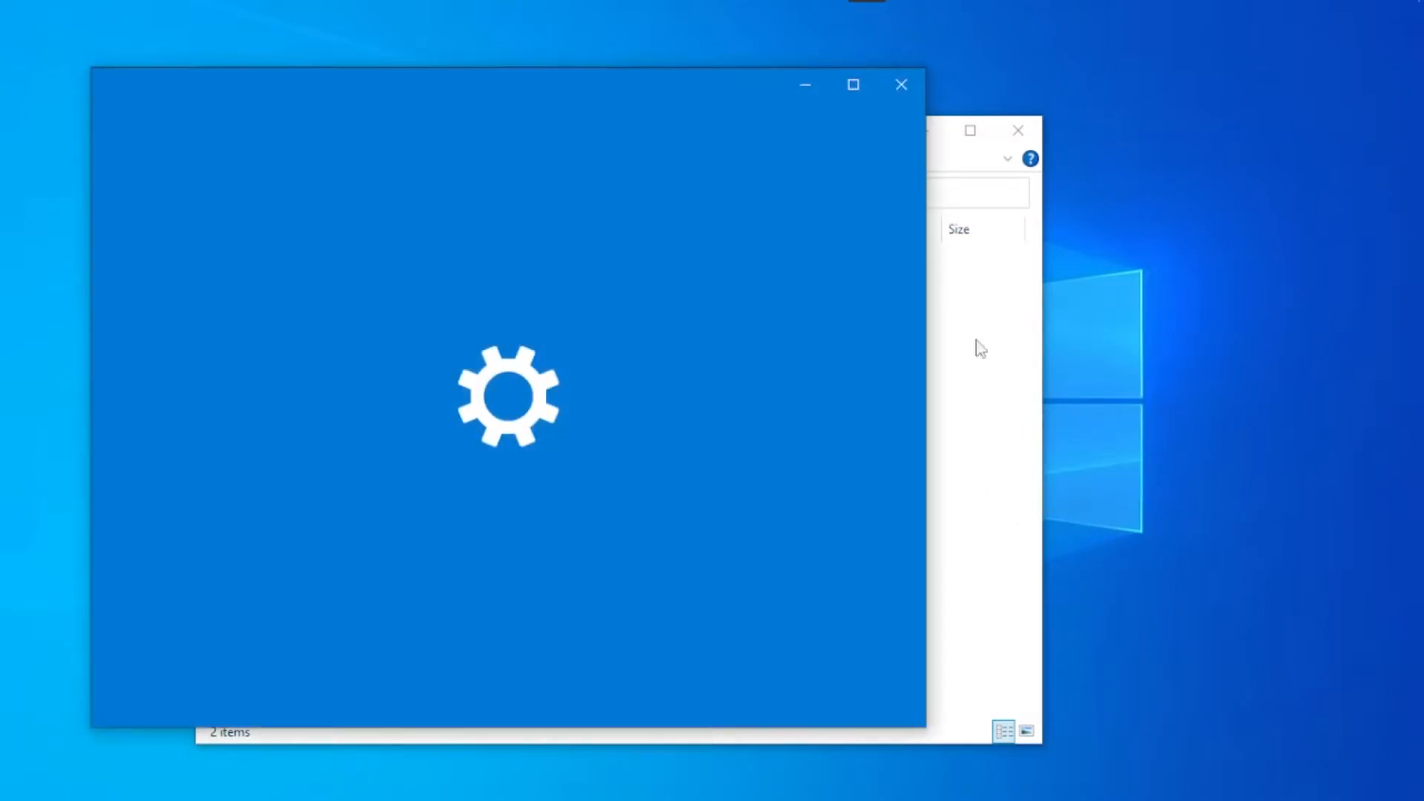
left_click(972, 454)
left_click_drag(519, 328, 544, 414)
left_click(488, 103)
scroll(567, 611, "down", 8)
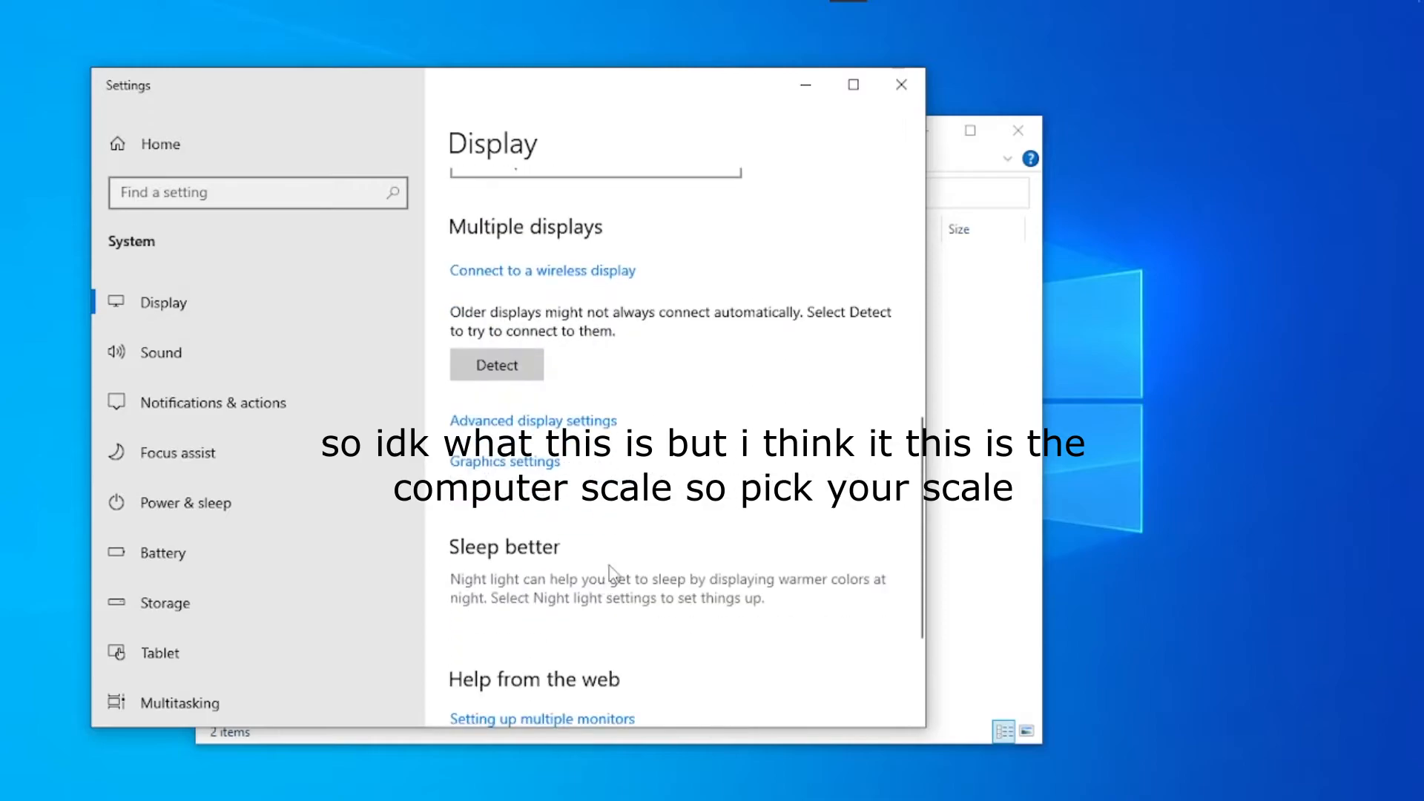
scroll(567, 612, "up", 5)
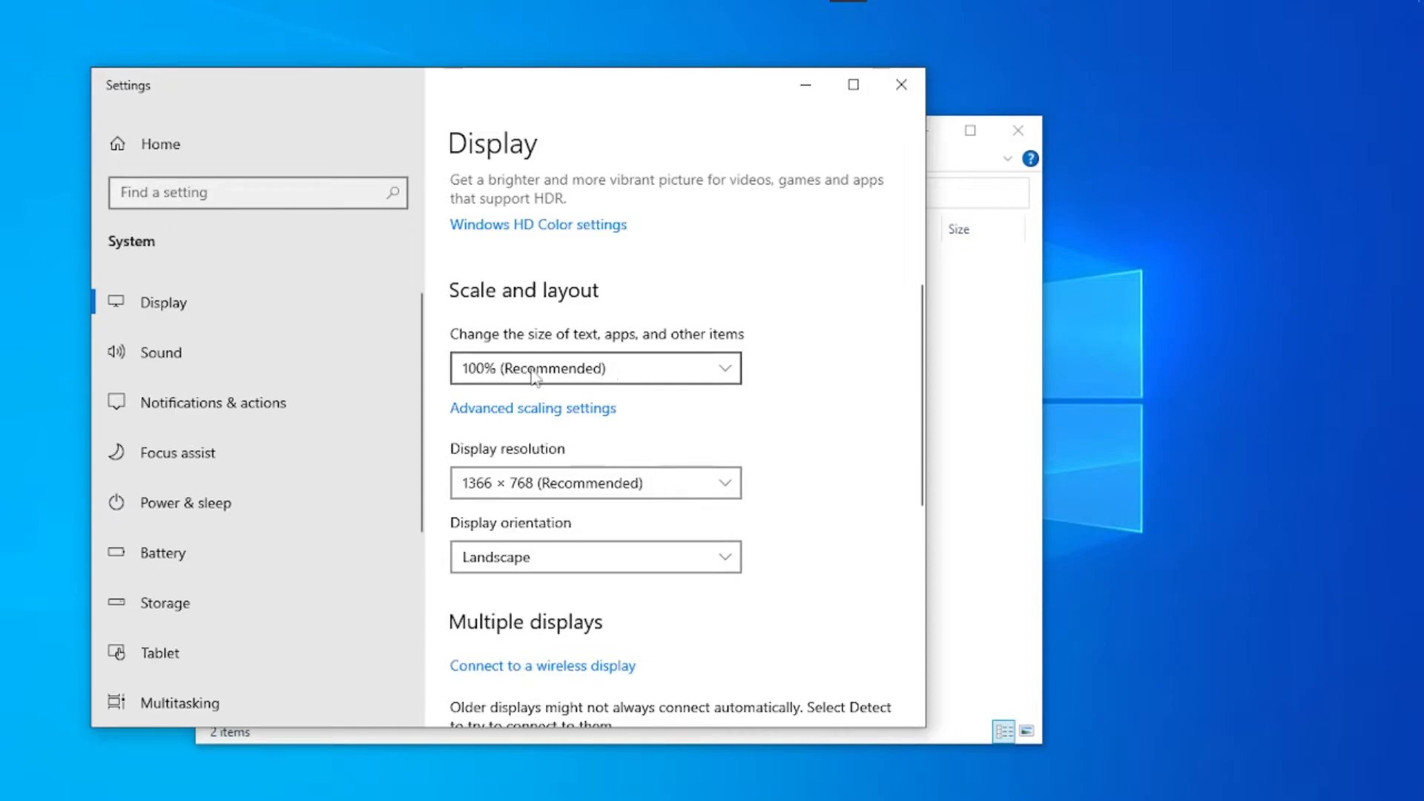
left_click(718, 369)
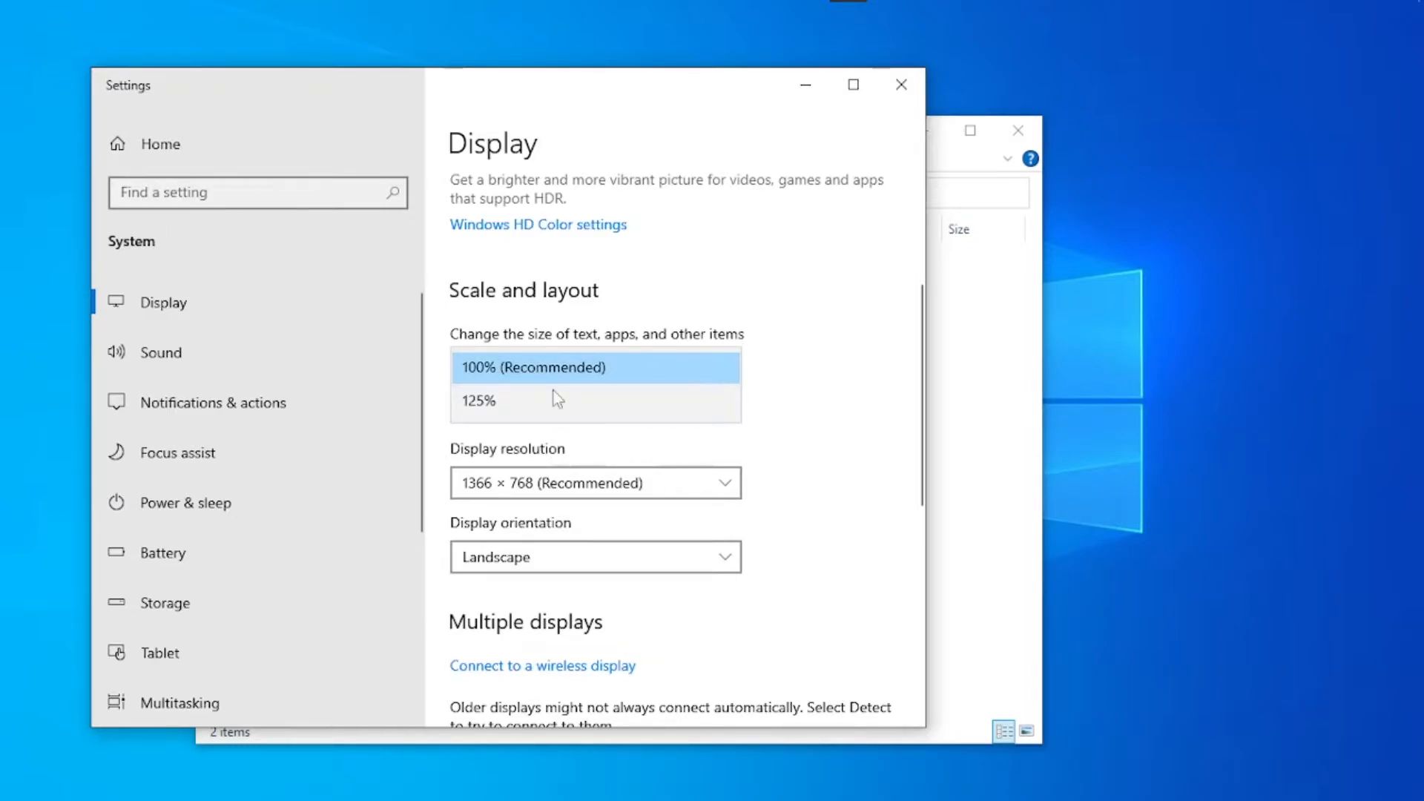
left_click(576, 372)
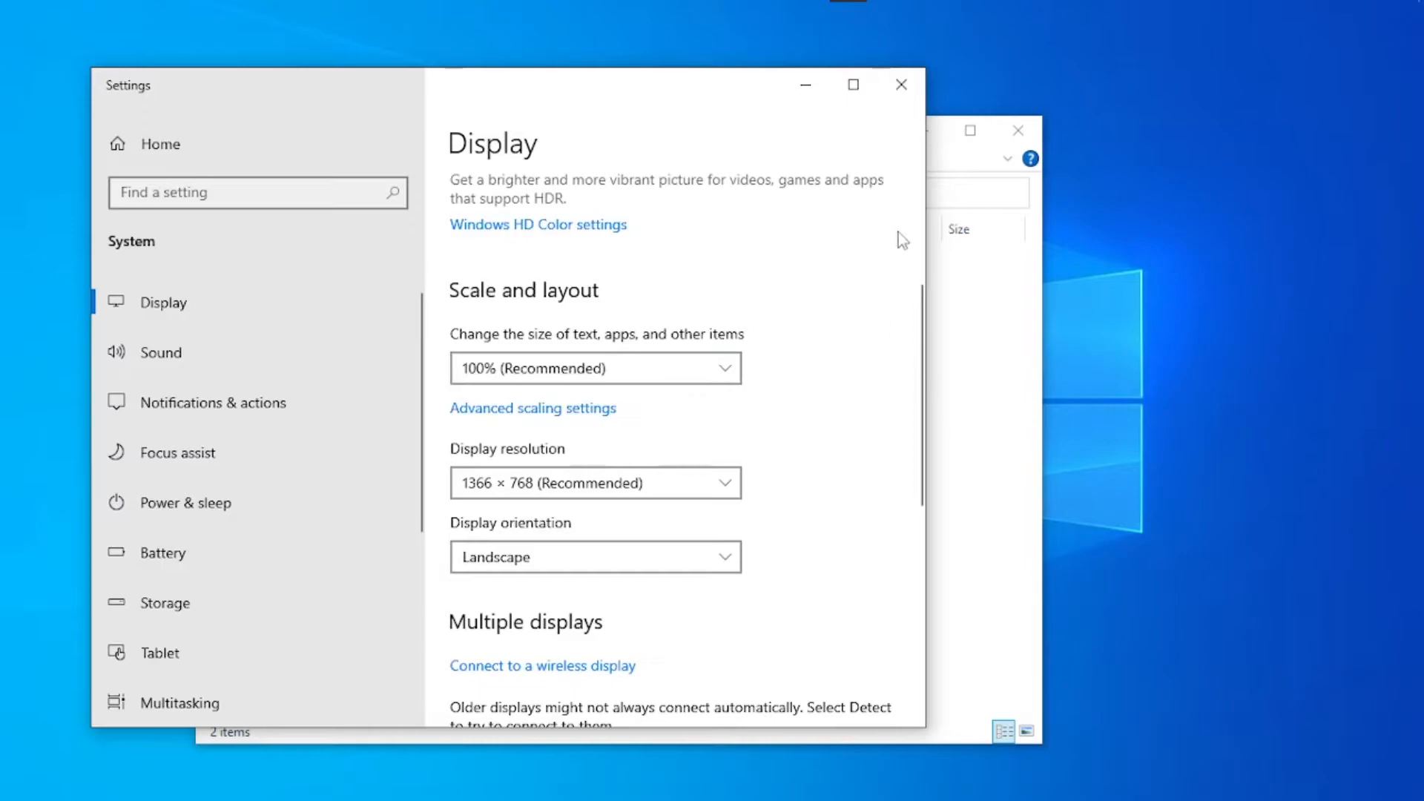
left_click(901, 85)
- Open the 100% & 125% DPI theme folder, select its three items and copy the folder path
left_click(613, 270)
double_click(612, 270)
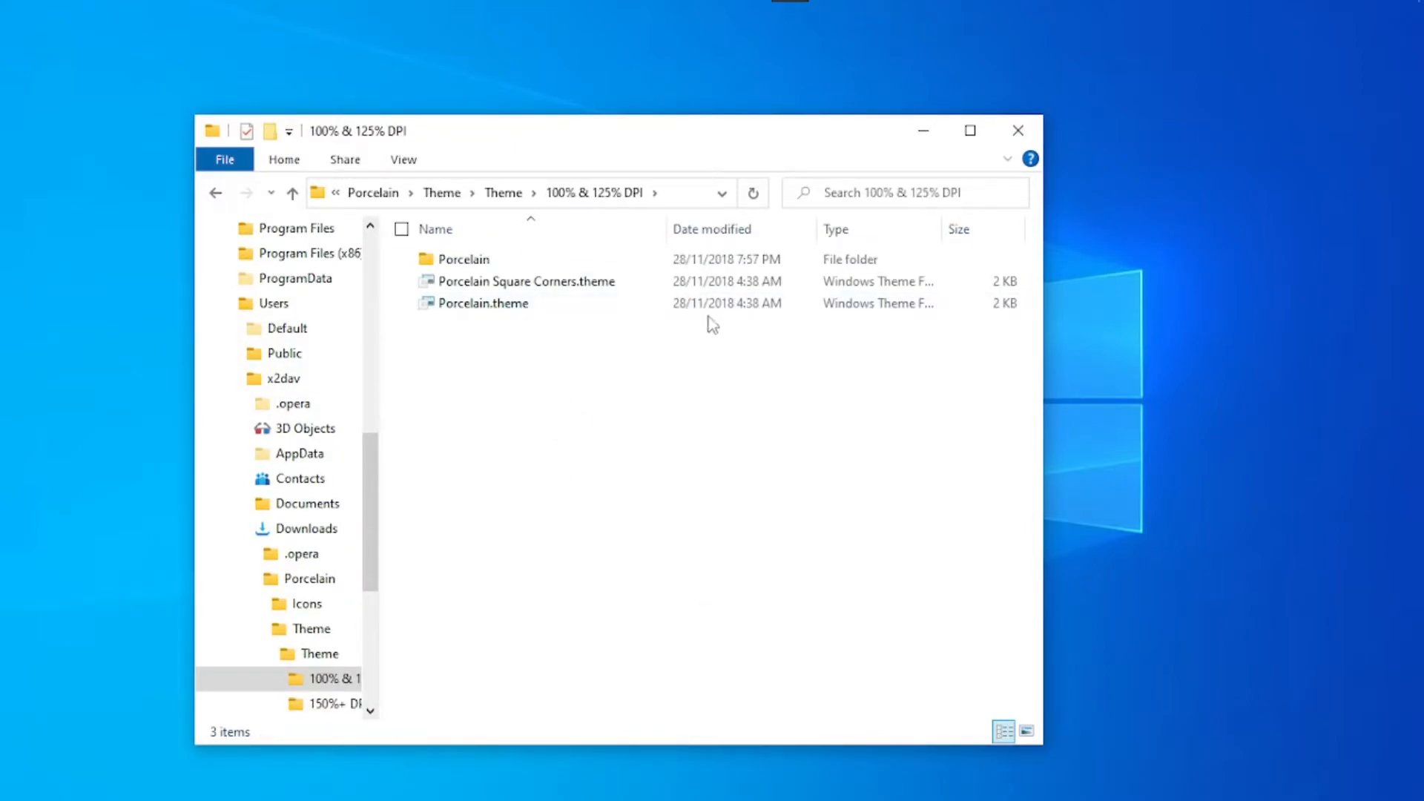
left_click_drag(546, 360, 496, 257)
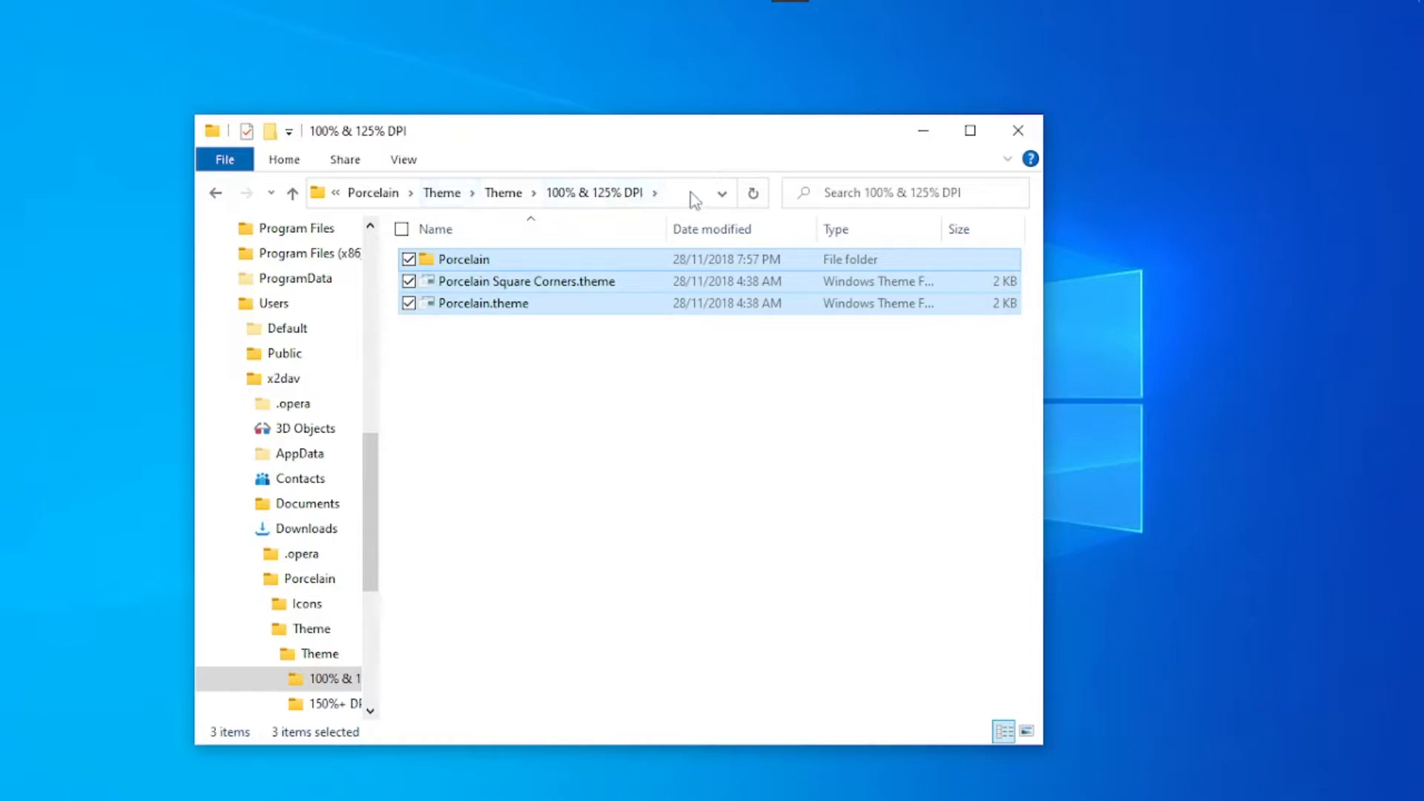
left_click(694, 199)
right_click(306, 194)
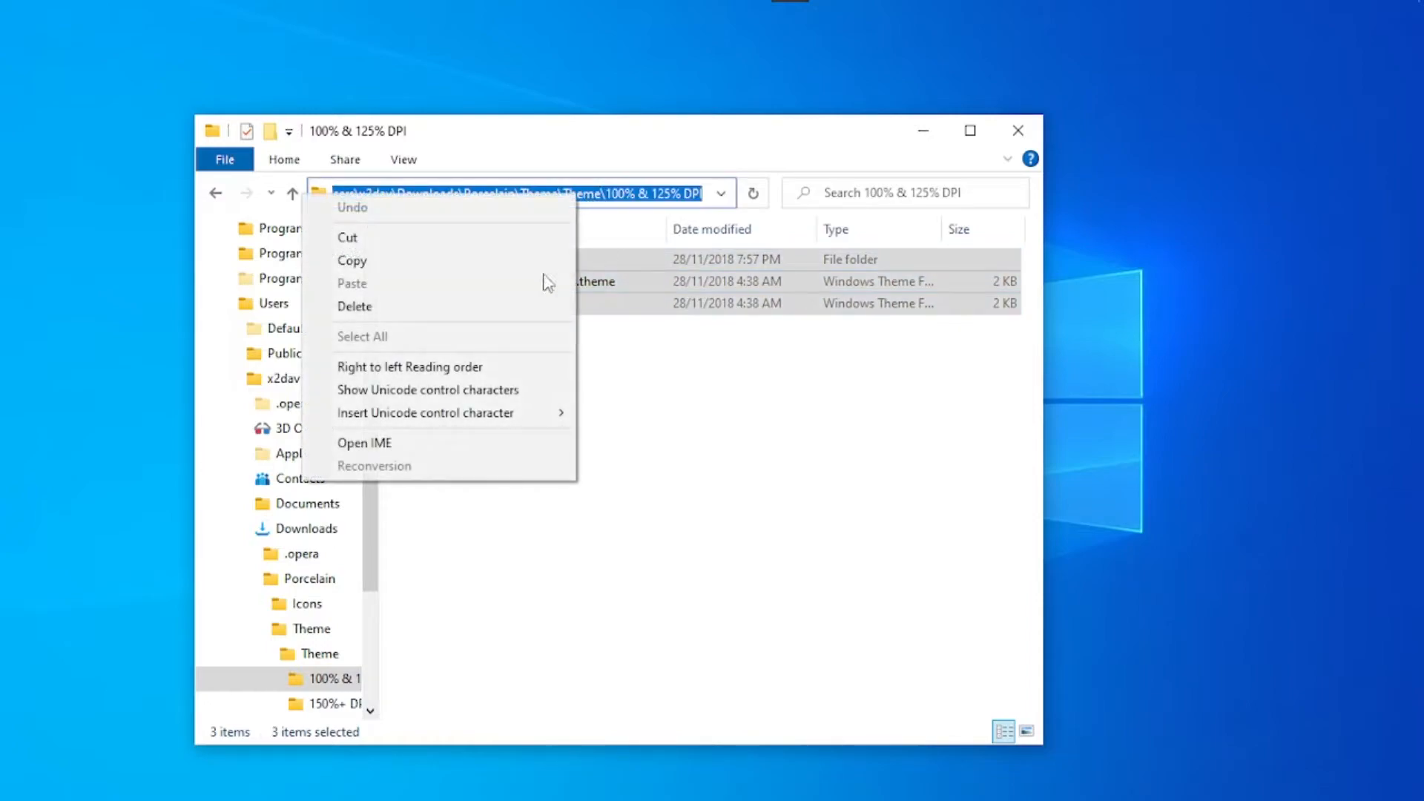
left_click(385, 268)
left_click(407, 350)
- Return to the Downloads folder and minimize the File Explorer window
left_click(373, 195)
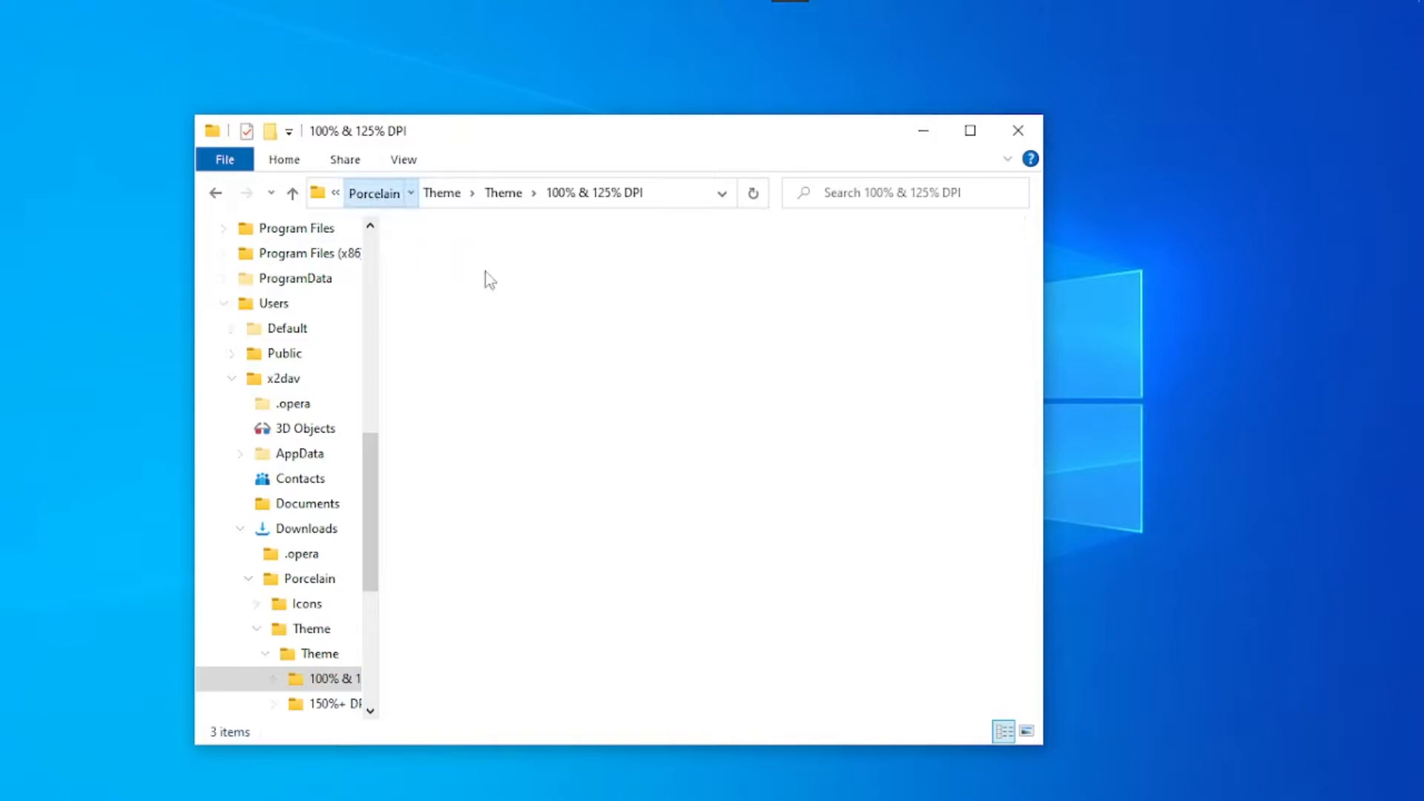
left_click(465, 192)
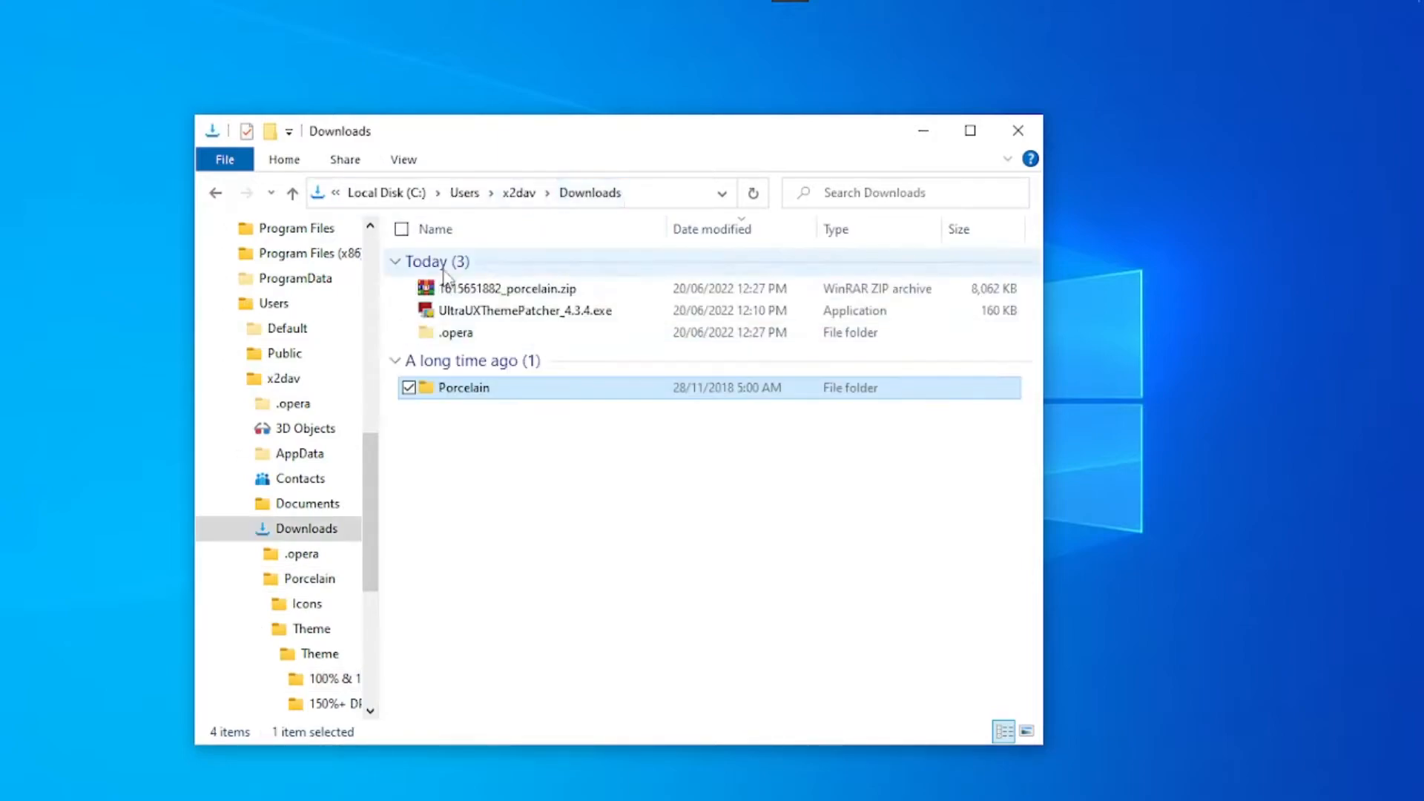
left_click(519, 476)
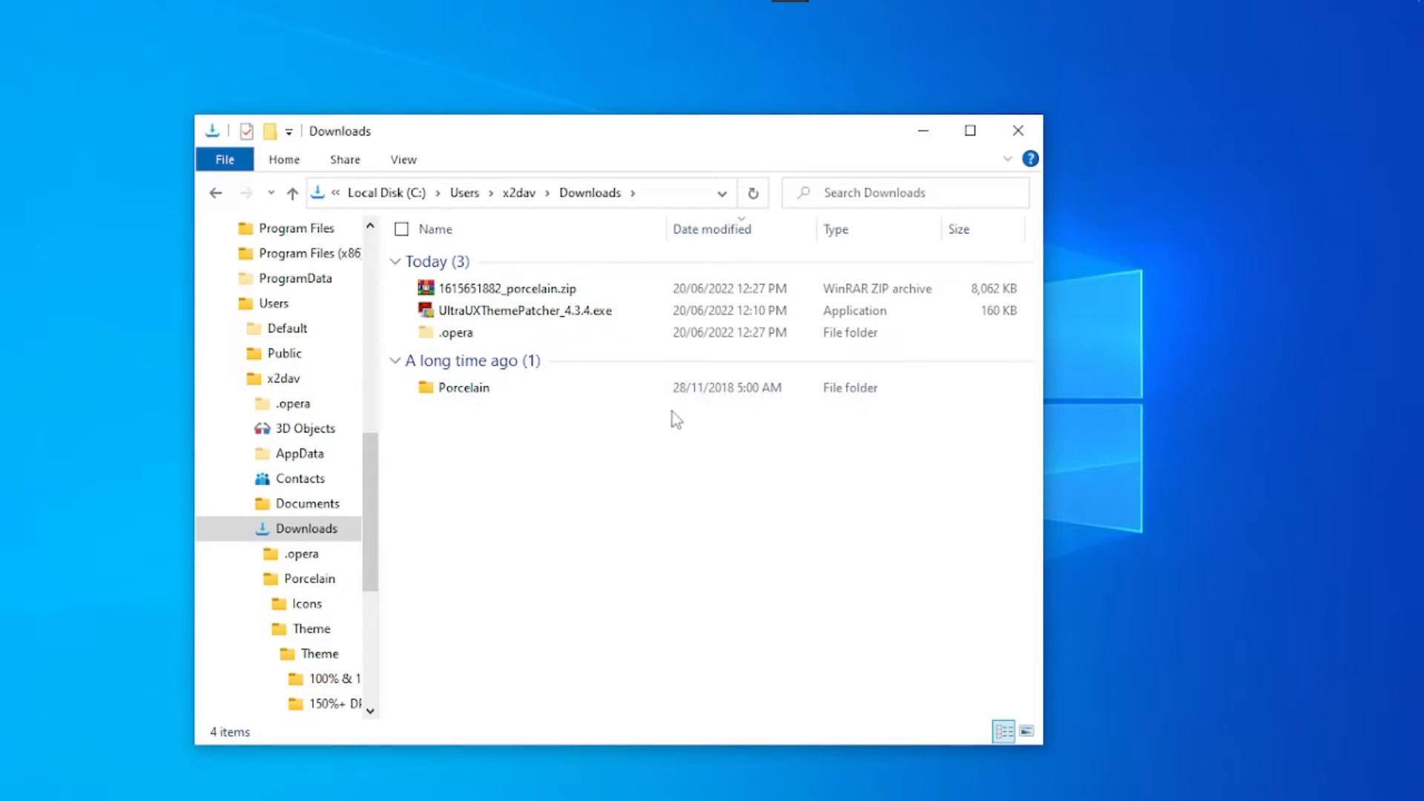
left_click(924, 130)
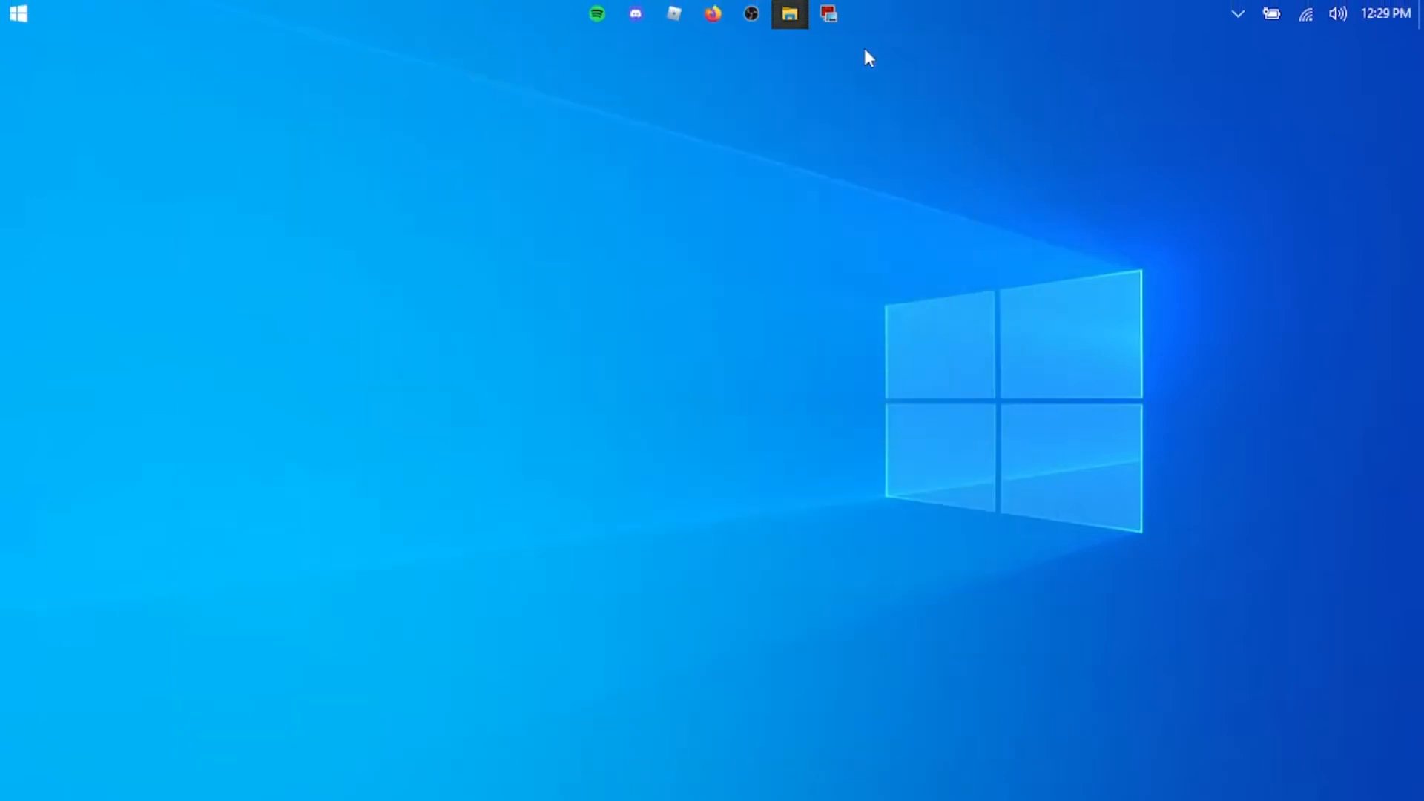
- Bring up the UltraUXThemePatcher setup, accept its license agreement and proceed to the system information page
left_click(828, 13)
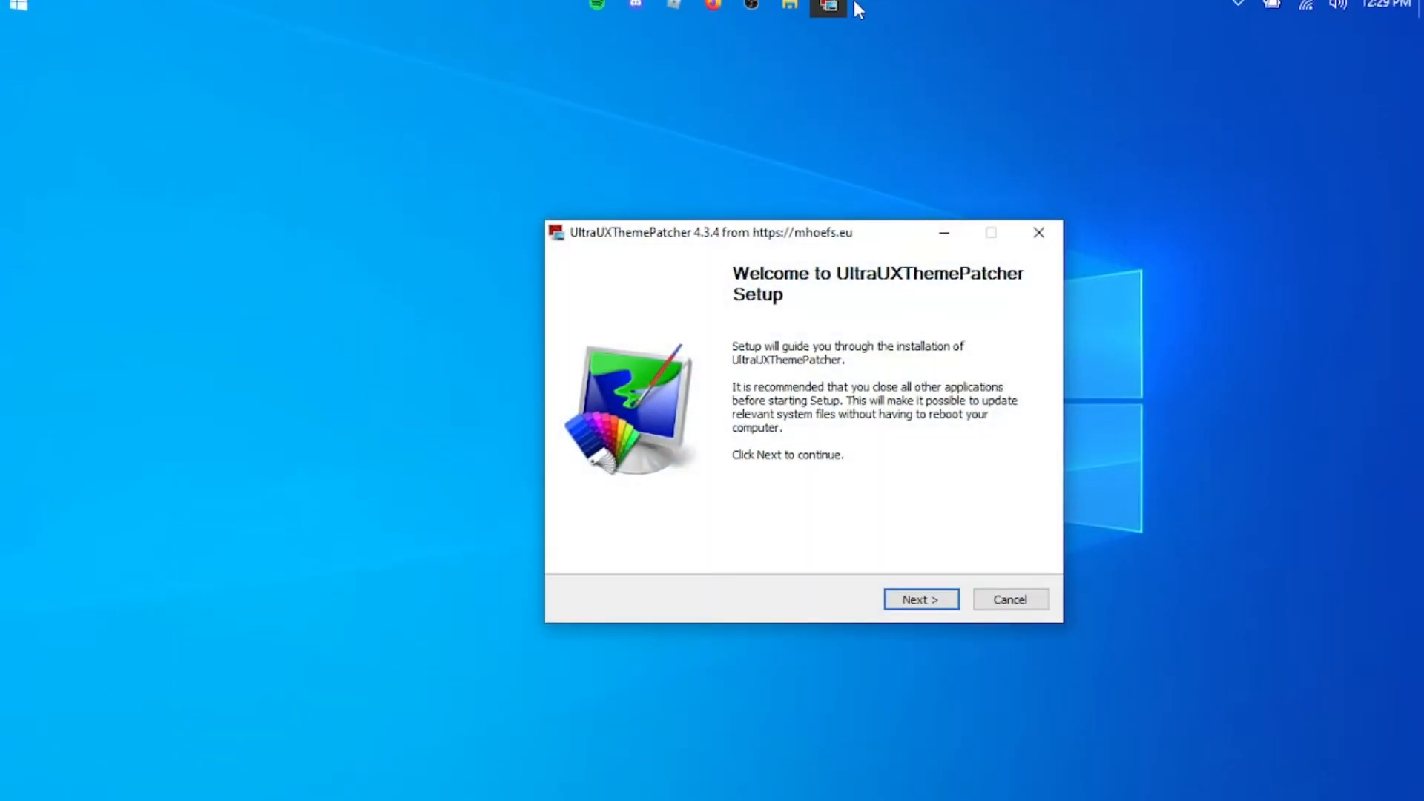
left_click_drag(918, 235, 780, 209)
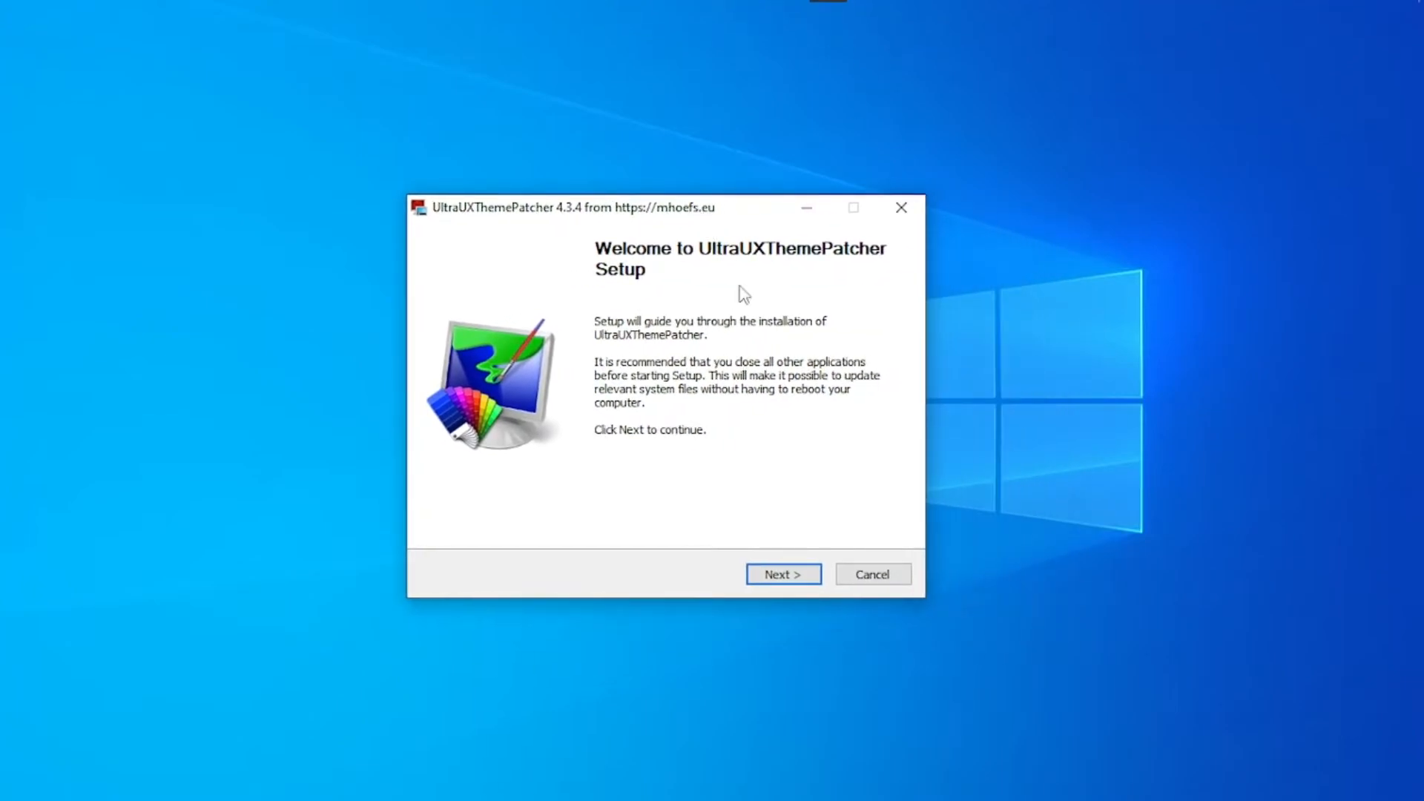
left_click(783, 575)
left_click(638, 527)
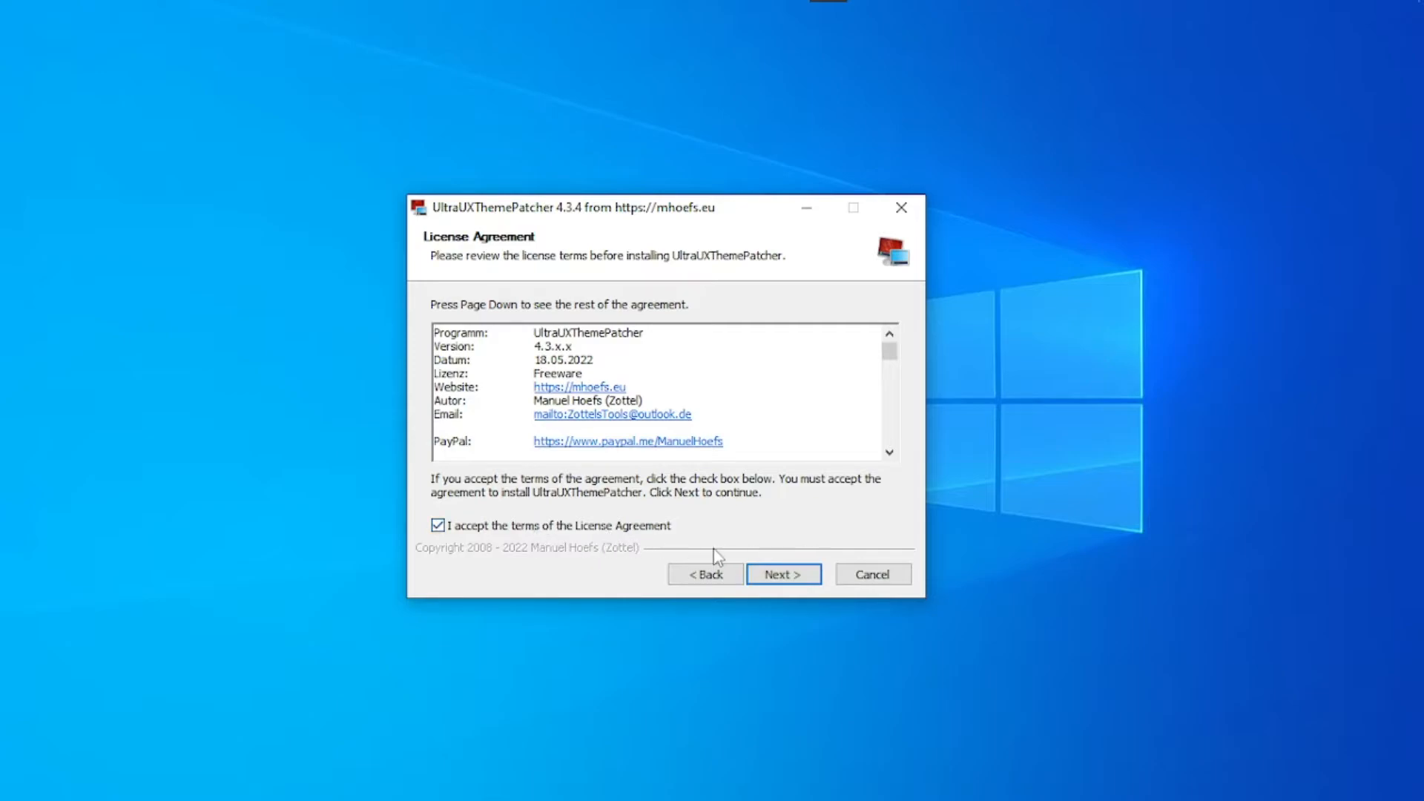
left_click(809, 577)
left_click(795, 575)
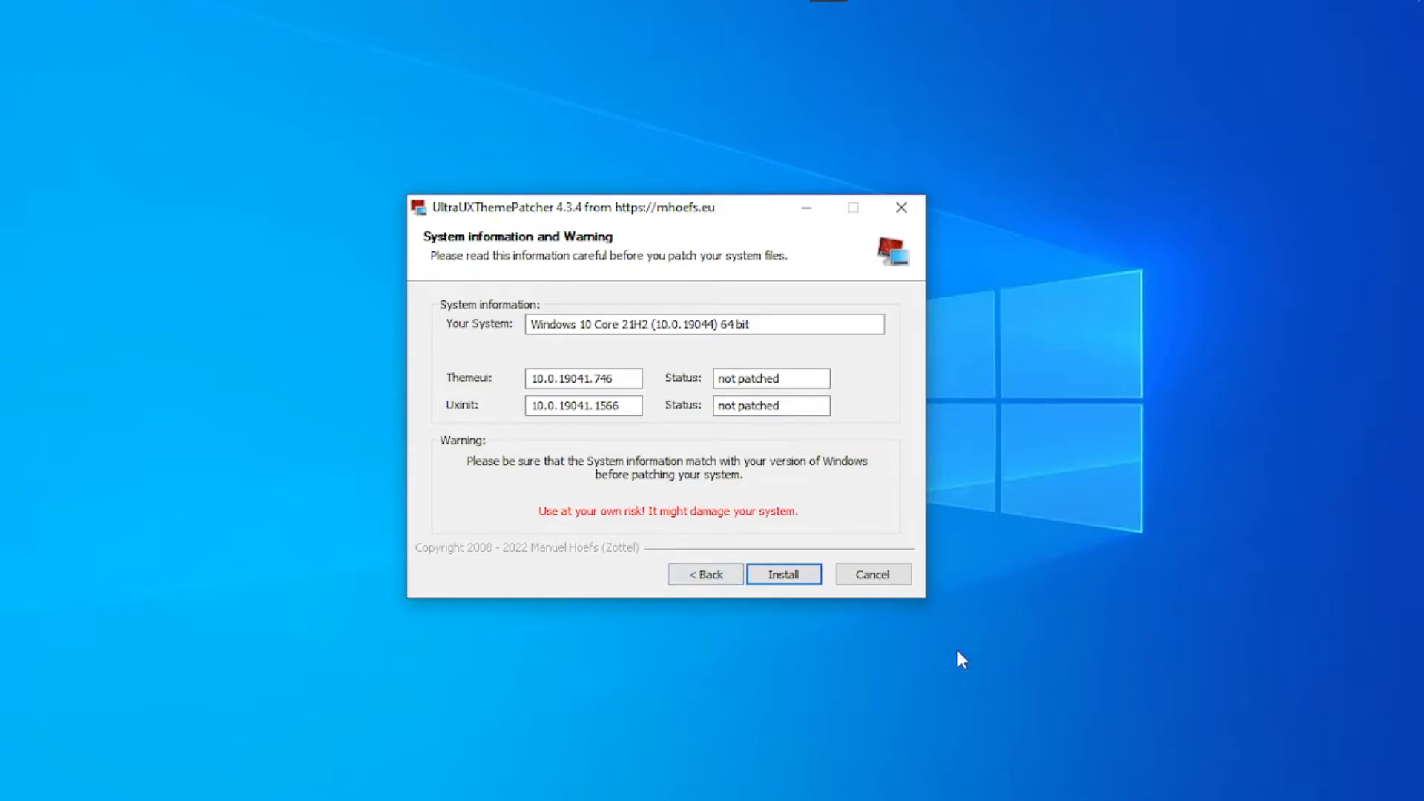
- Install UltraUXThemePatcher to patch the system files and finish the setup with a reboot
left_click(794, 580)
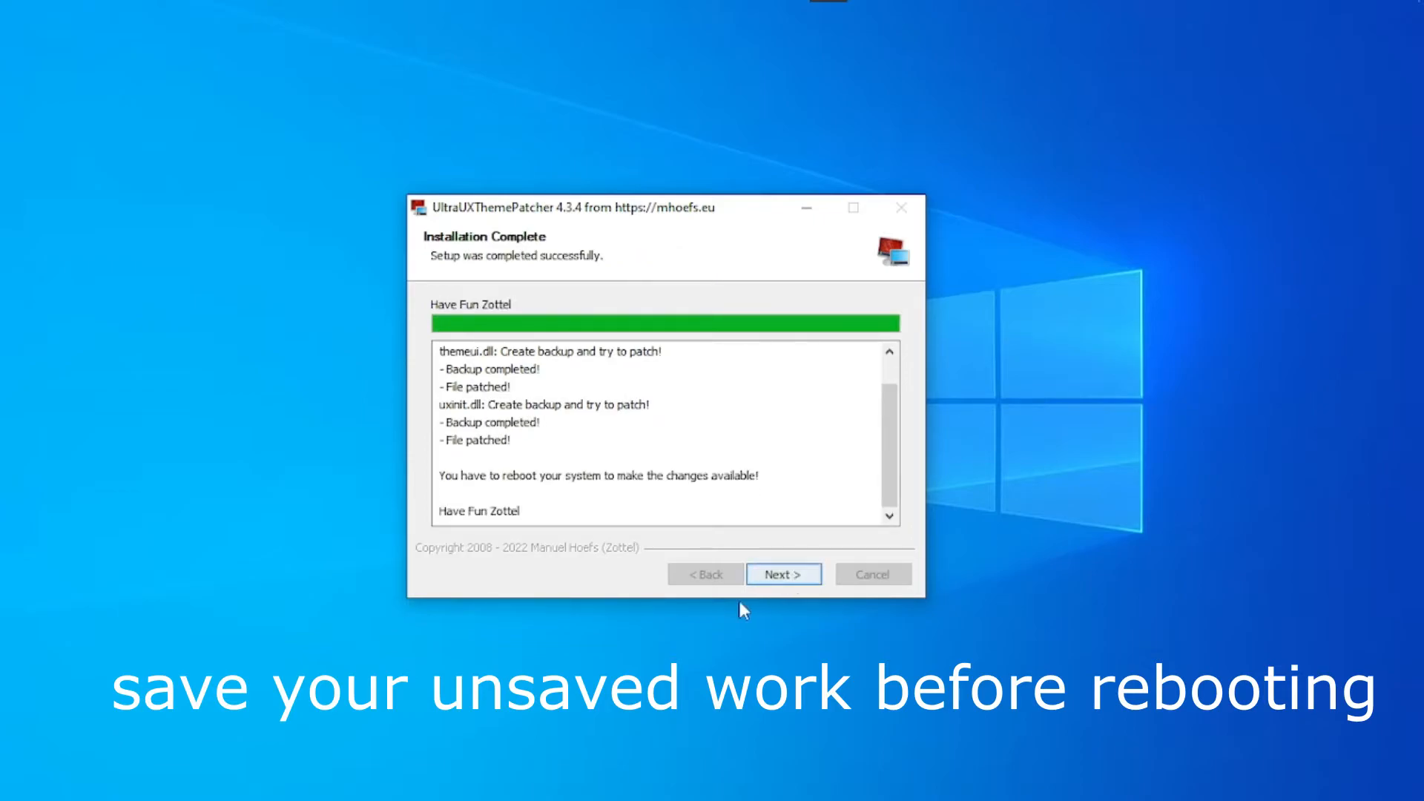
left_click(788, 576)
left_click(789, 576)
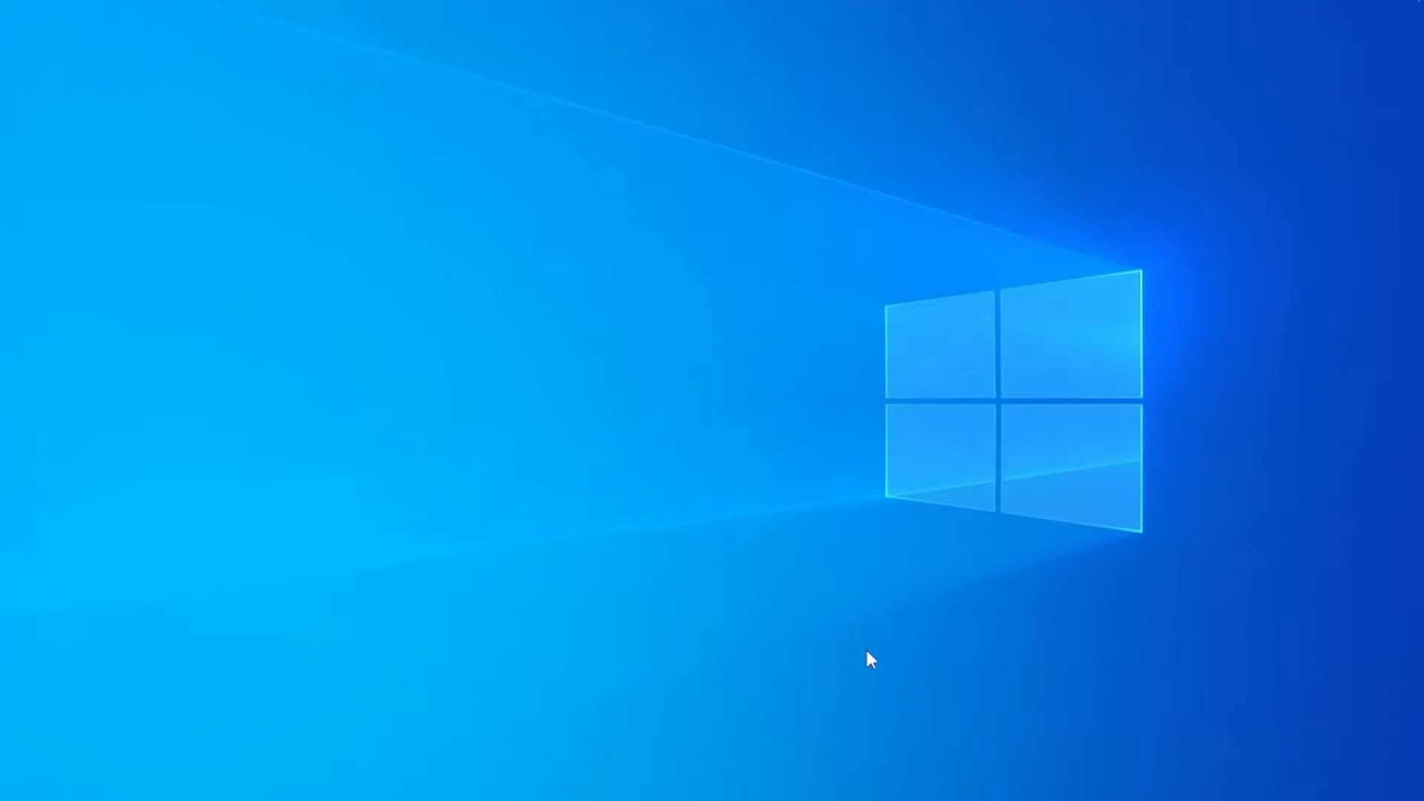
- Open a new File Explorer window and browse from Downloads to the Porcelain\Theme\Theme folder
mouse_move(700, 2)
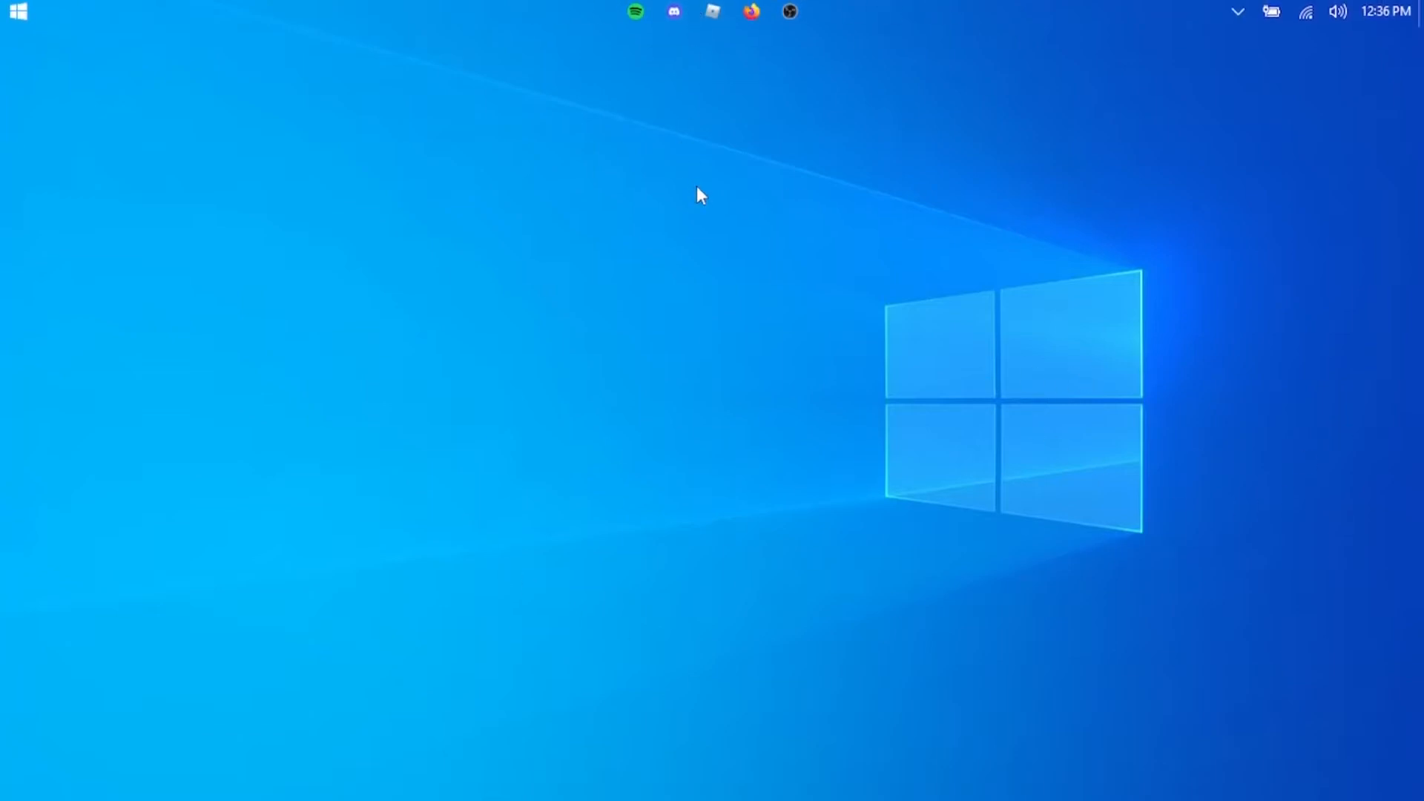
key("super+e")
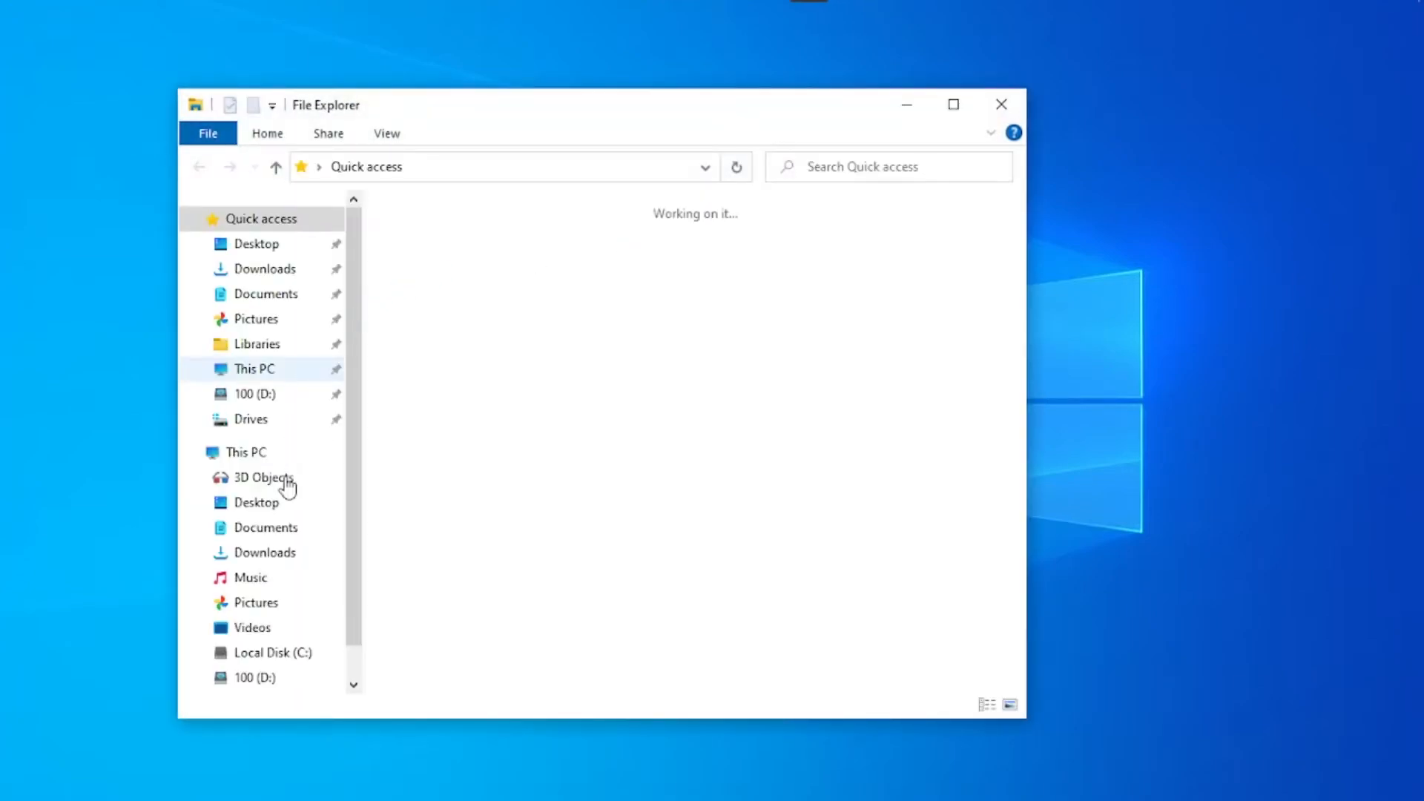
left_click(245, 273)
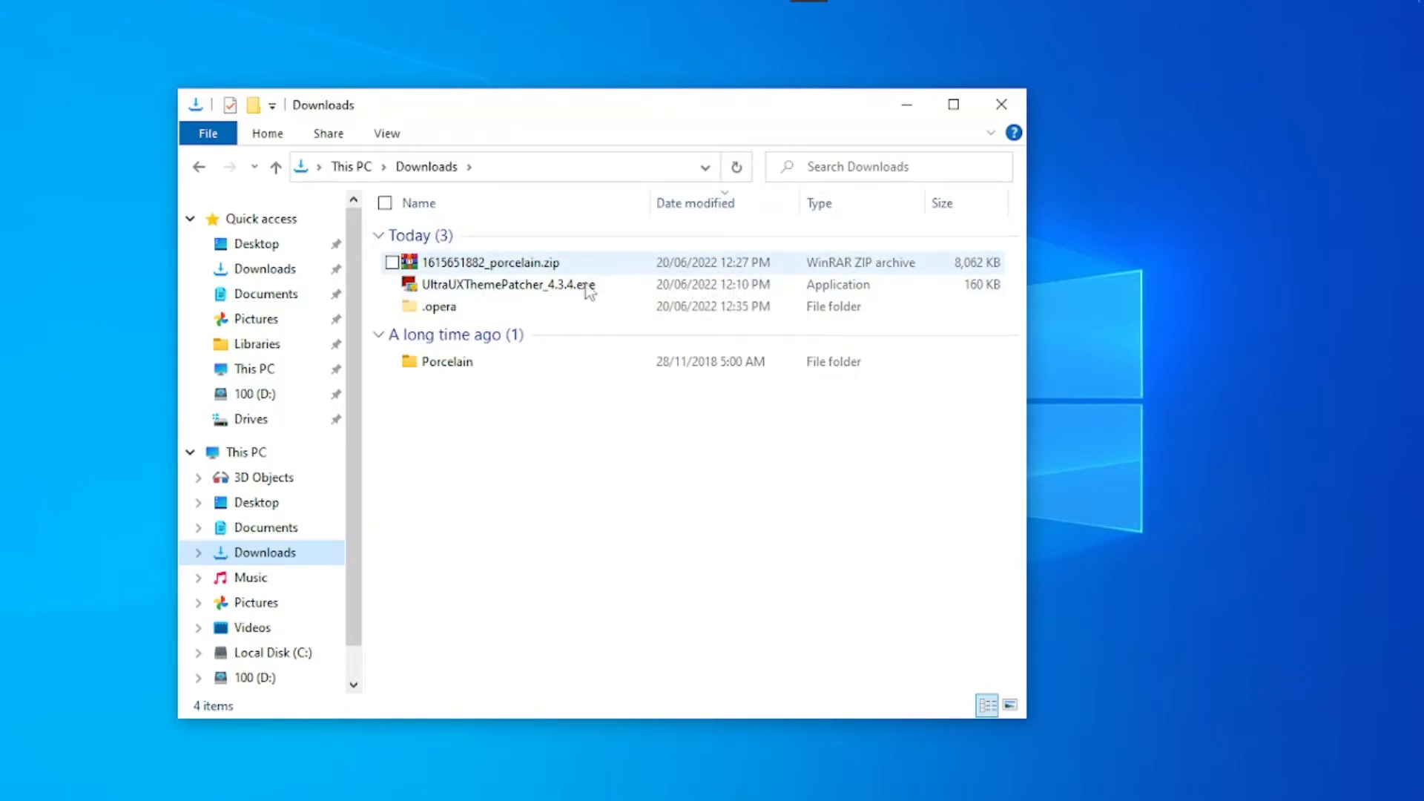
double_click(512, 370)
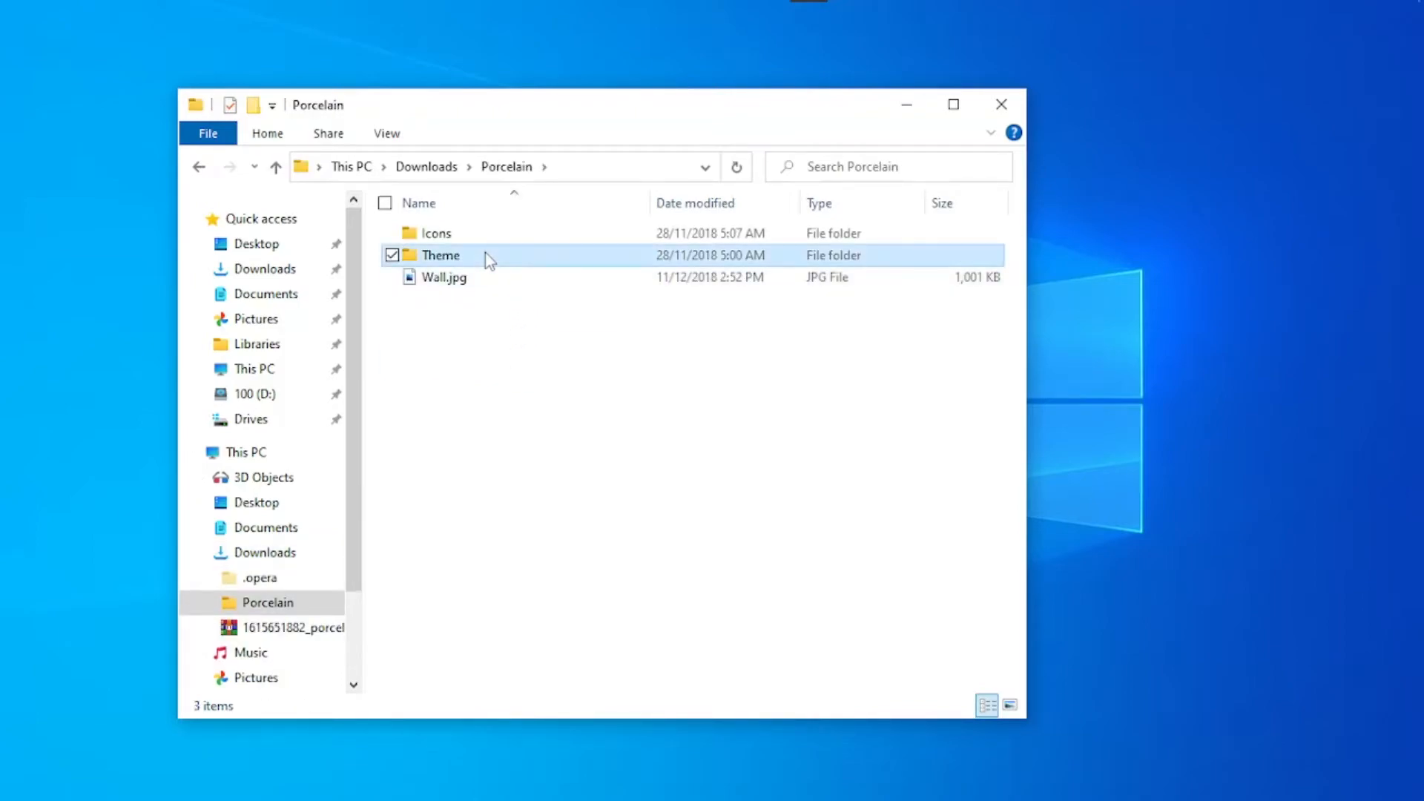
double_click(486, 254)
double_click(485, 236)
- Open the 100% & 125% DPI folder containing the Porcelain theme files
left_click_drag(553, 334, 482, 223)
left_click(486, 166)
left_click_drag(739, 364, 626, 388)
left_click(539, 239)
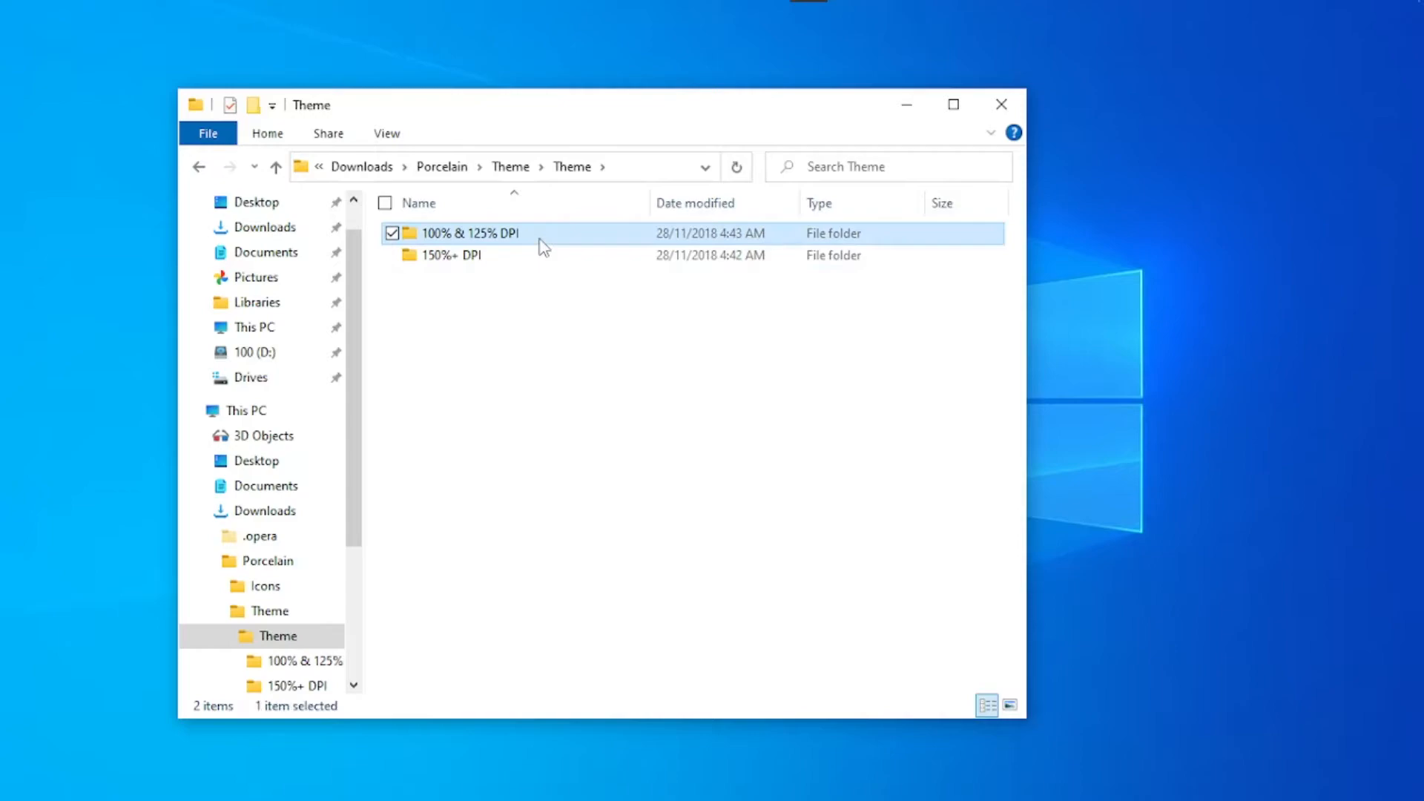
double_click(540, 239)
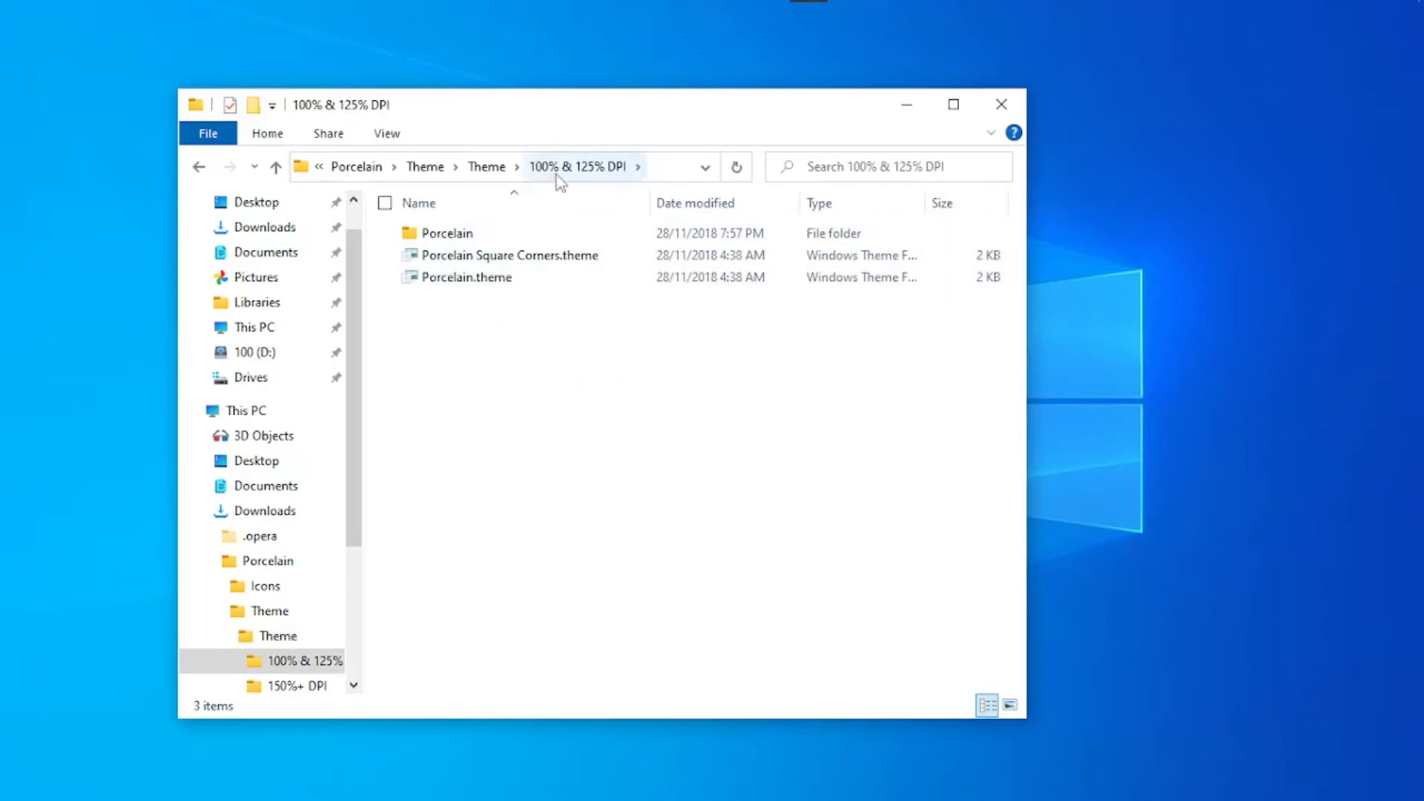
- Copy the Porcelain folder, Porcelain Square Corners.theme and Porcelain.theme from the 100% & 125% DPI folder
left_click_drag(545, 363, 457, 228)
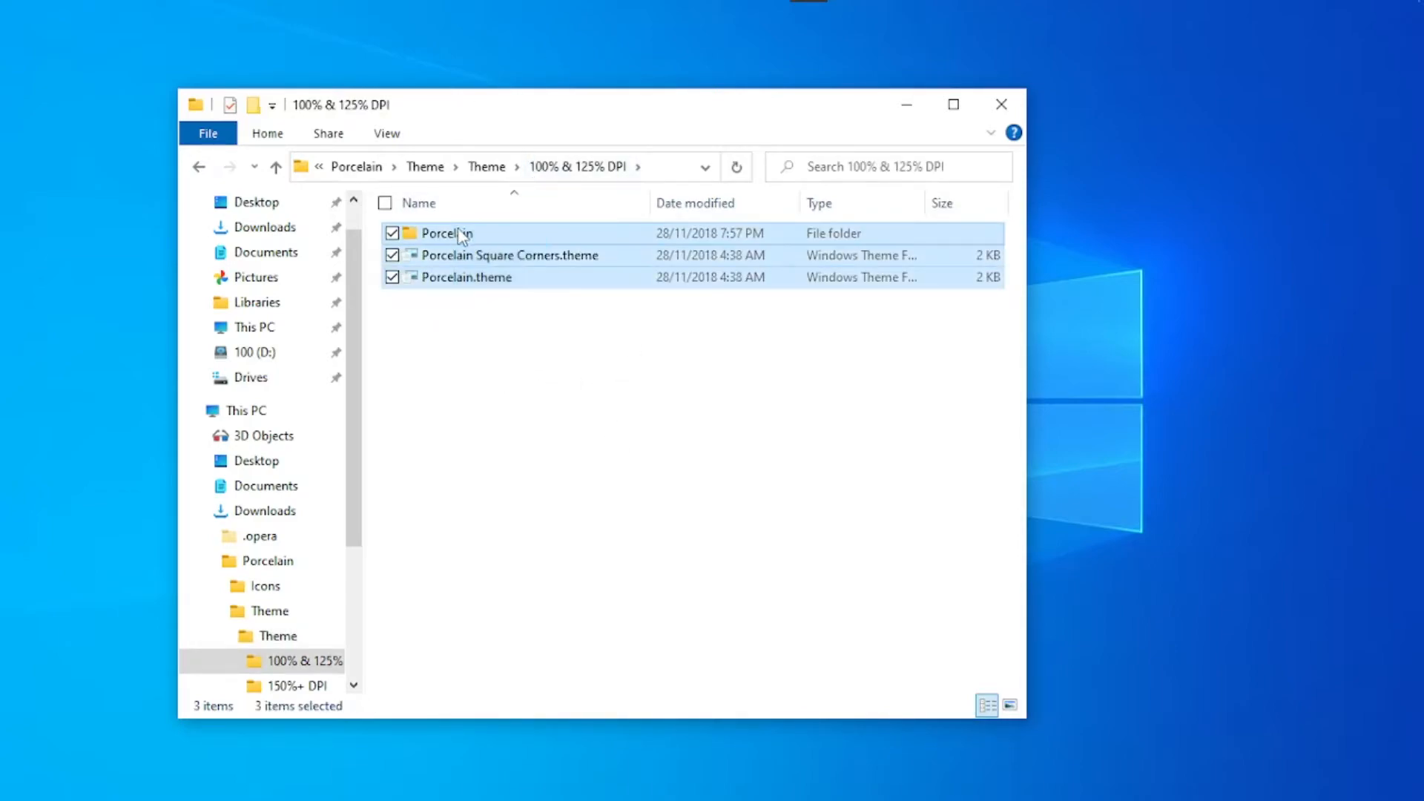
right_click(469, 238)
left_click(237, 531)
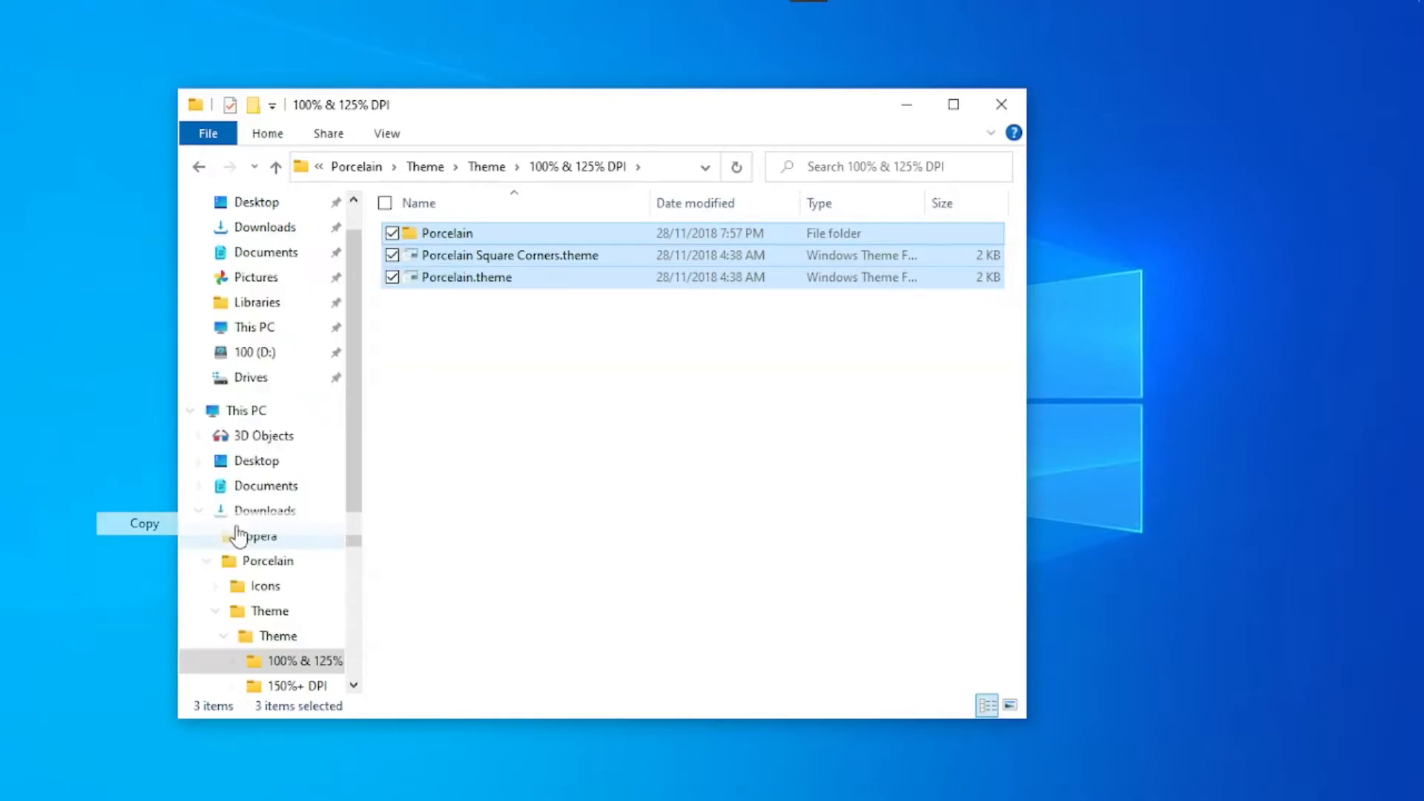
- Browse to the C:\Windows\Resources\Themes folder on the local disk
left_click(198, 511)
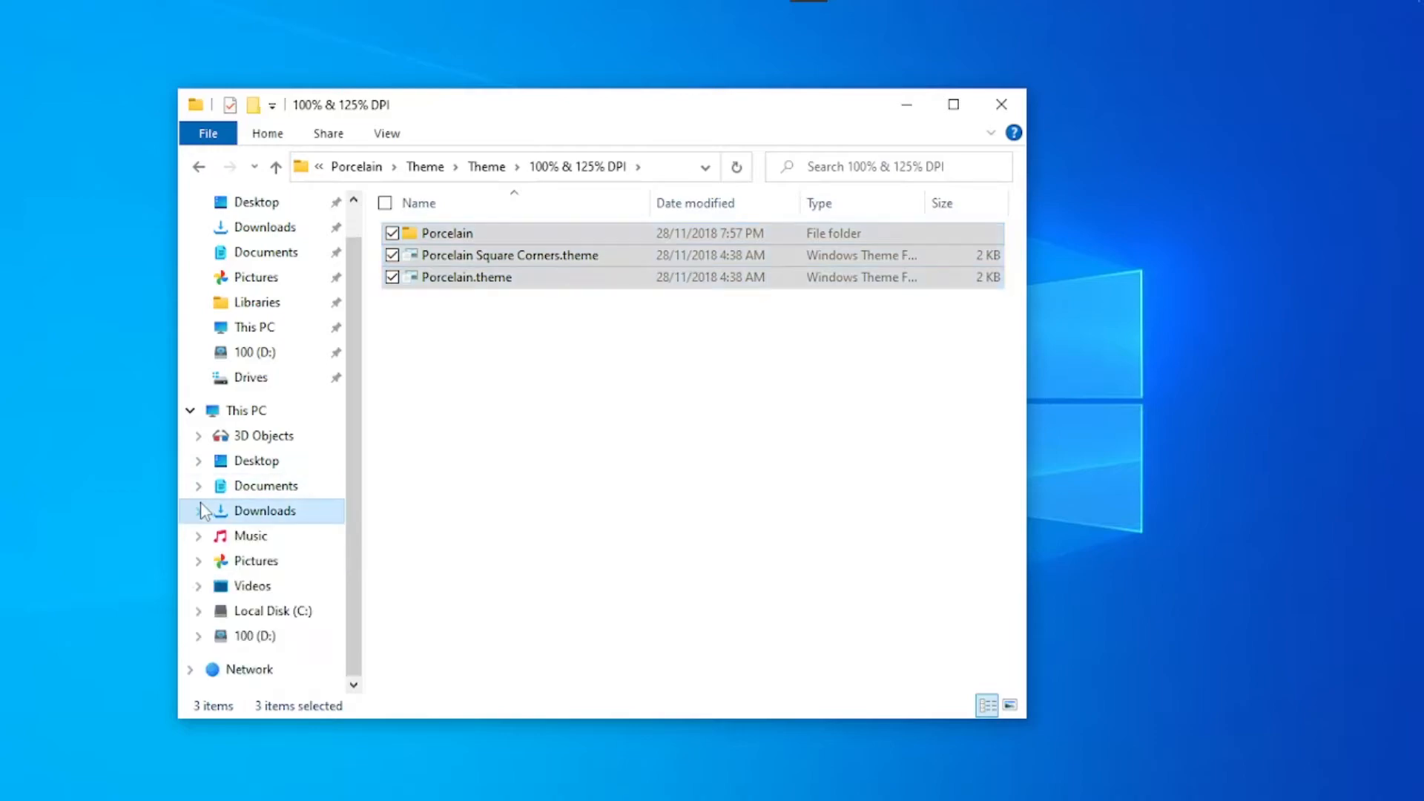
left_click(300, 612)
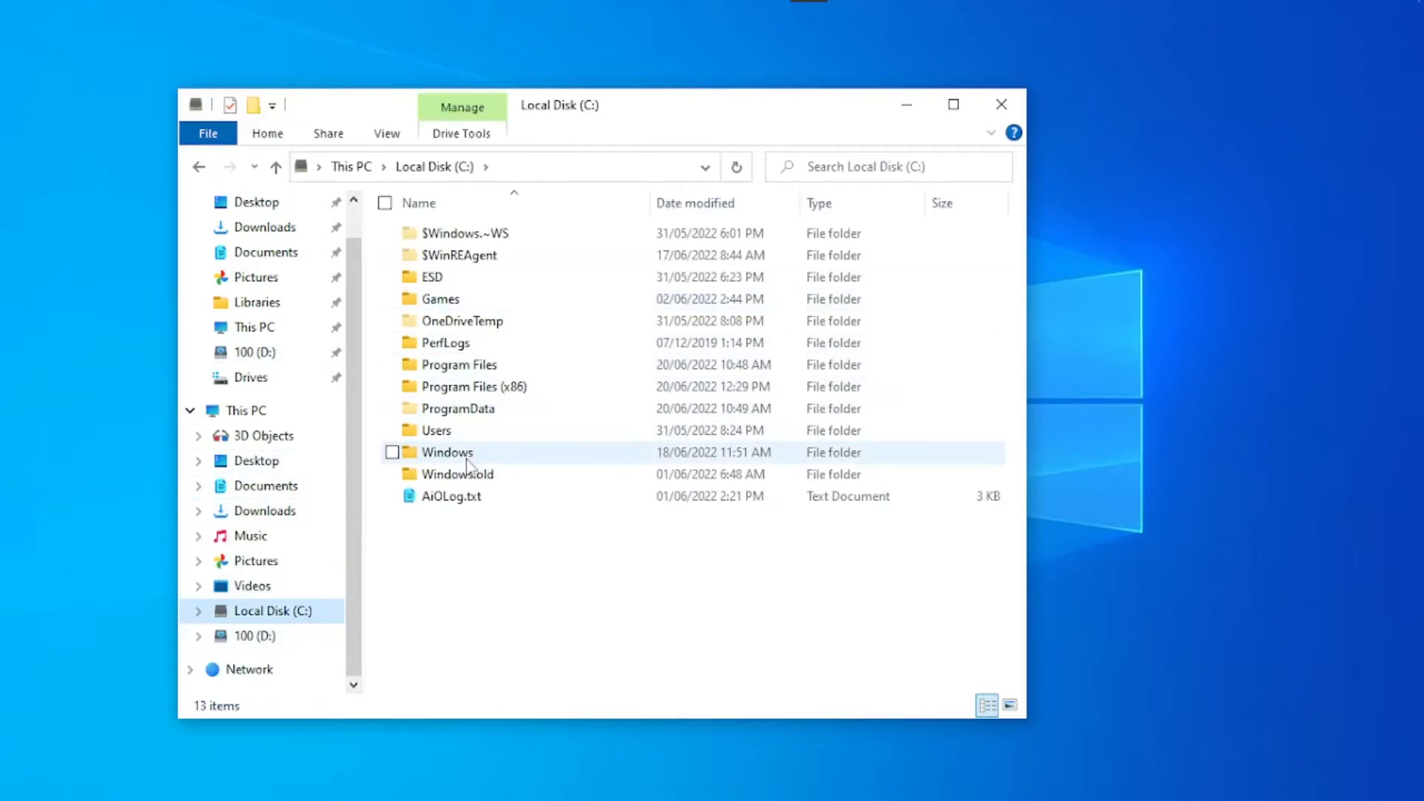
double_click(444, 454)
scroll(453, 548, "down", 12)
scroll(440, 565, "down", 13)
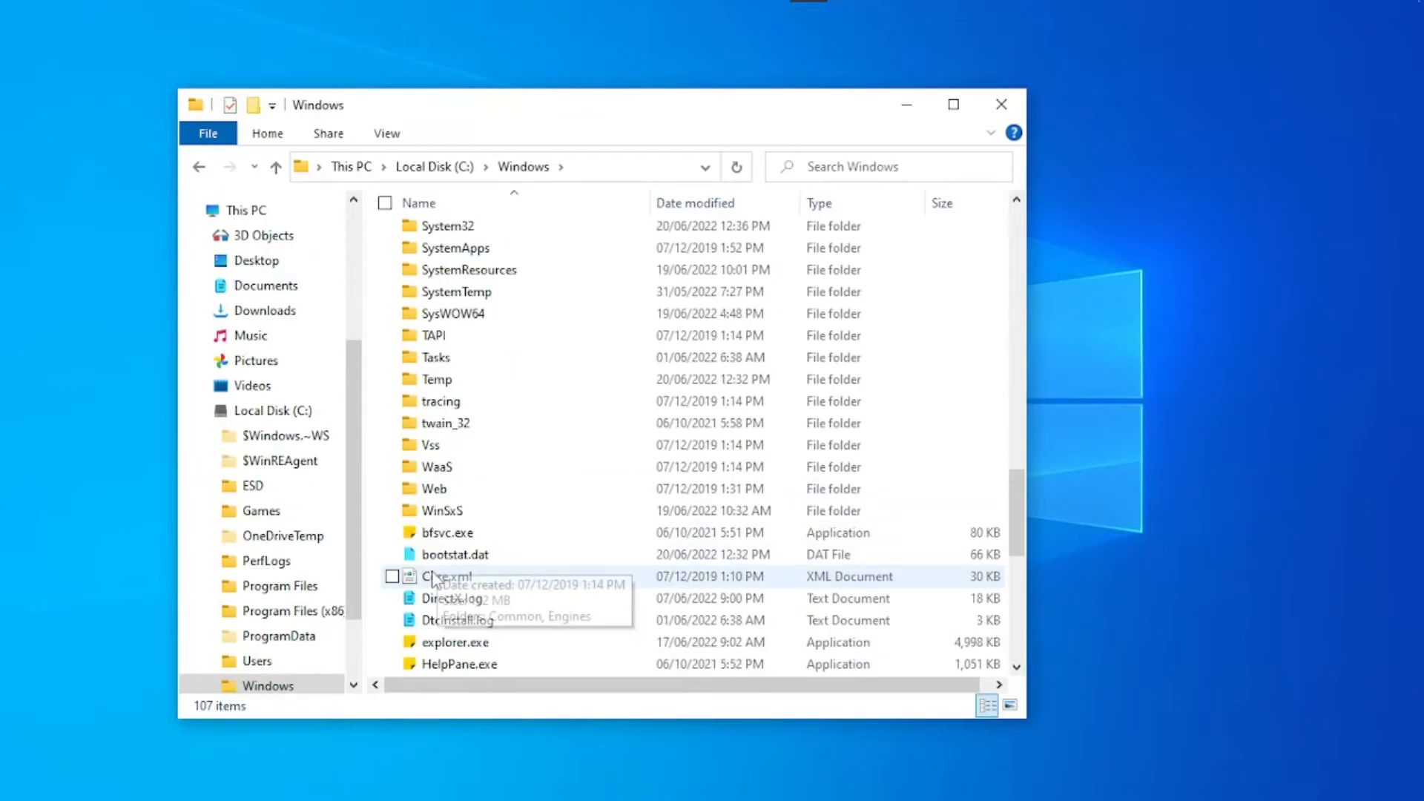
scroll(434, 557, "up", 5)
scroll(432, 557, "up", 13)
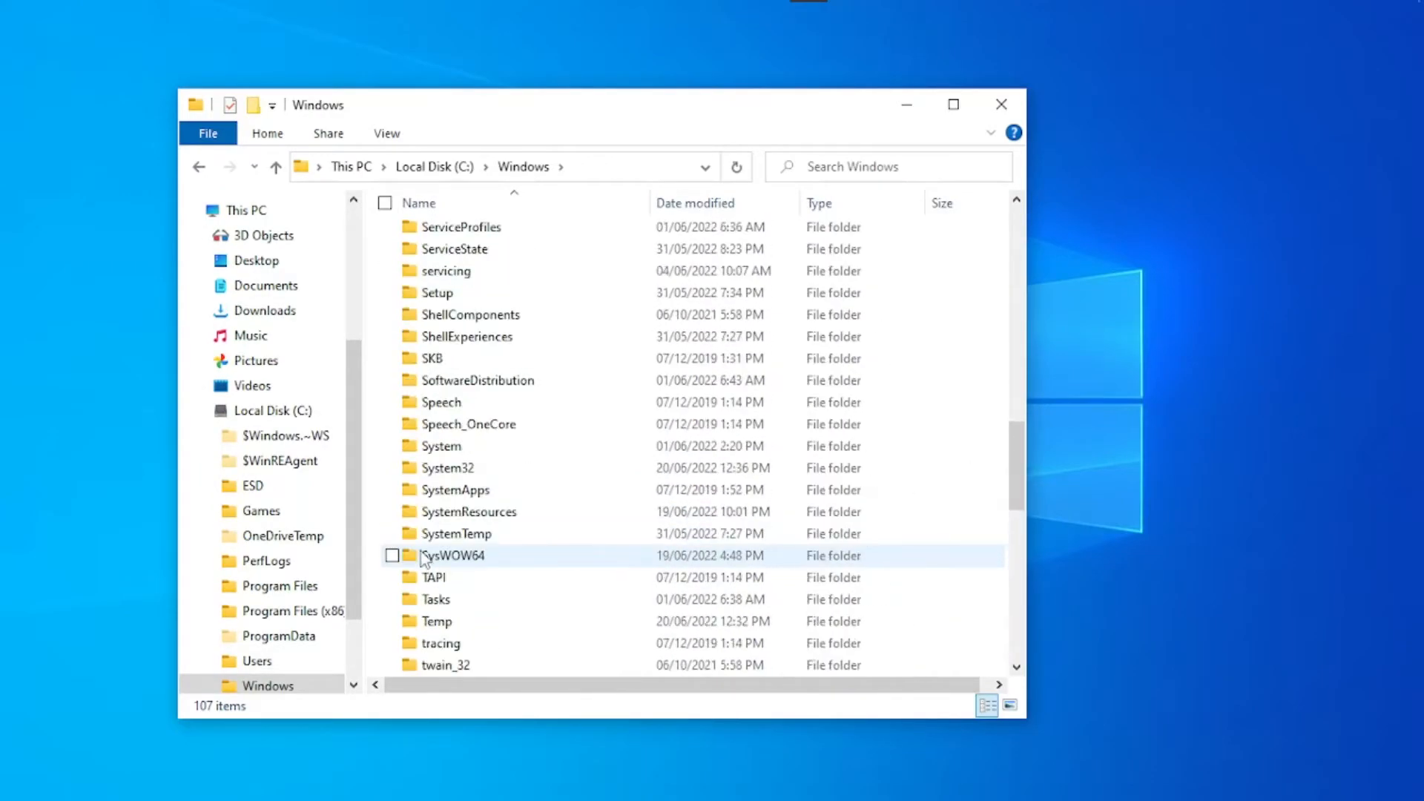
scroll(417, 545, "down", 3)
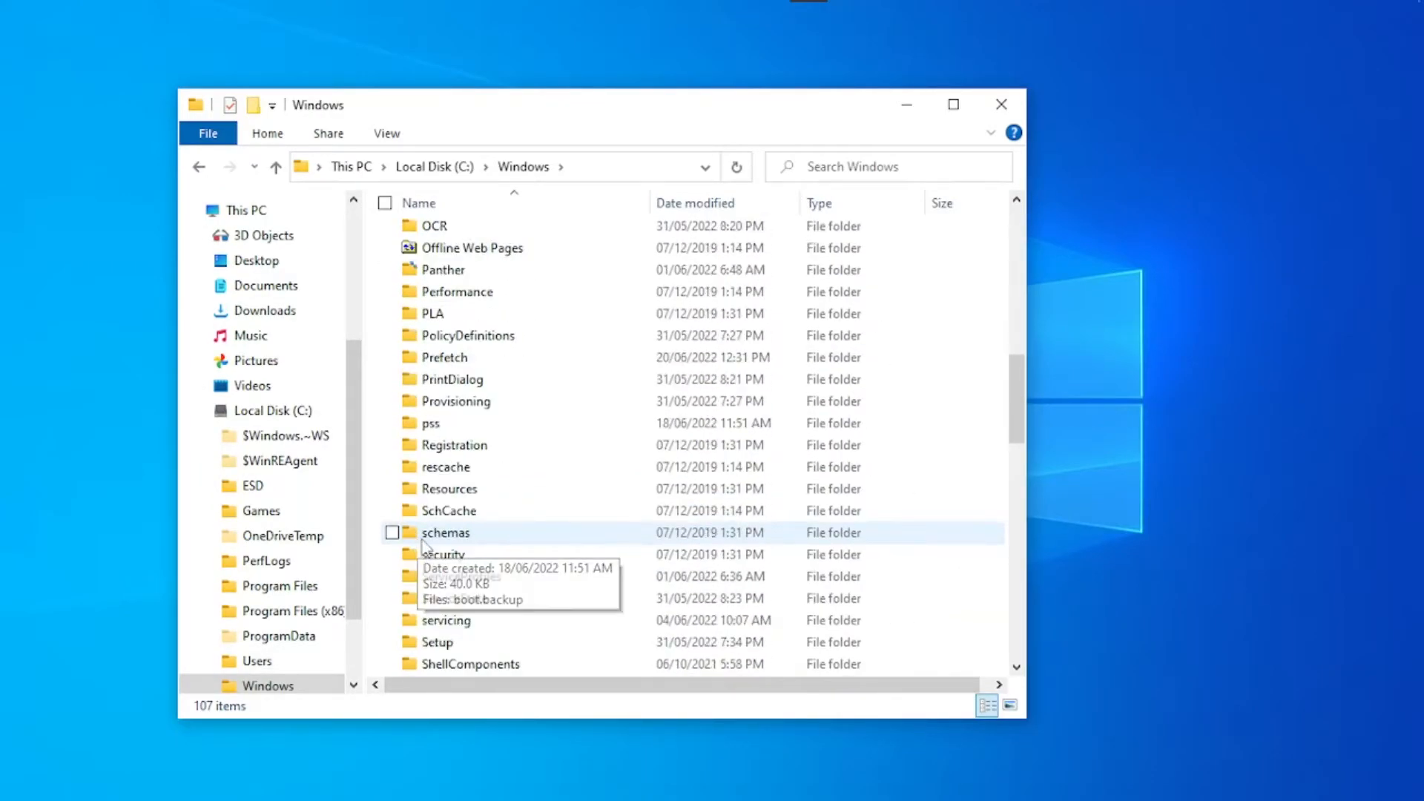
left_click(448, 489)
double_click(447, 491)
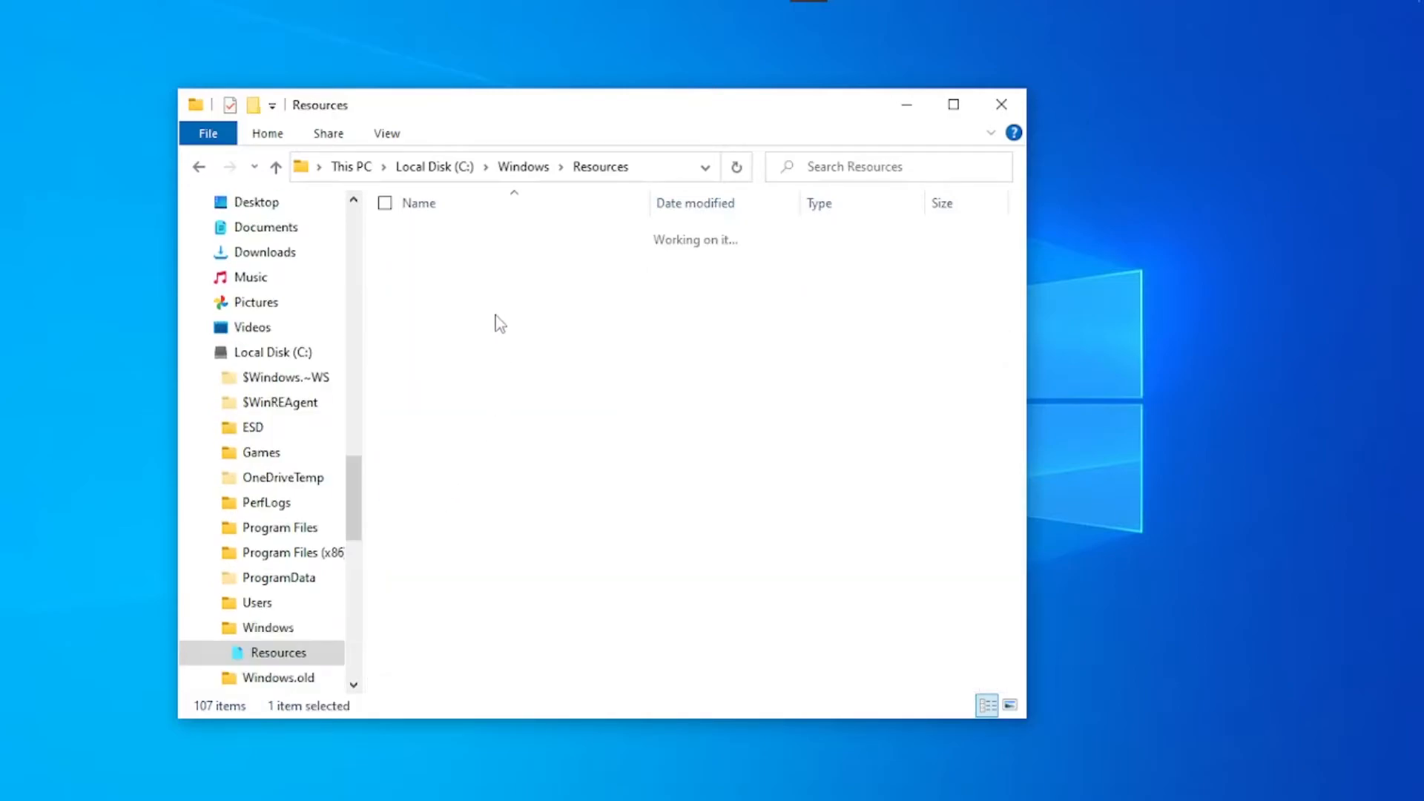
double_click(477, 256)
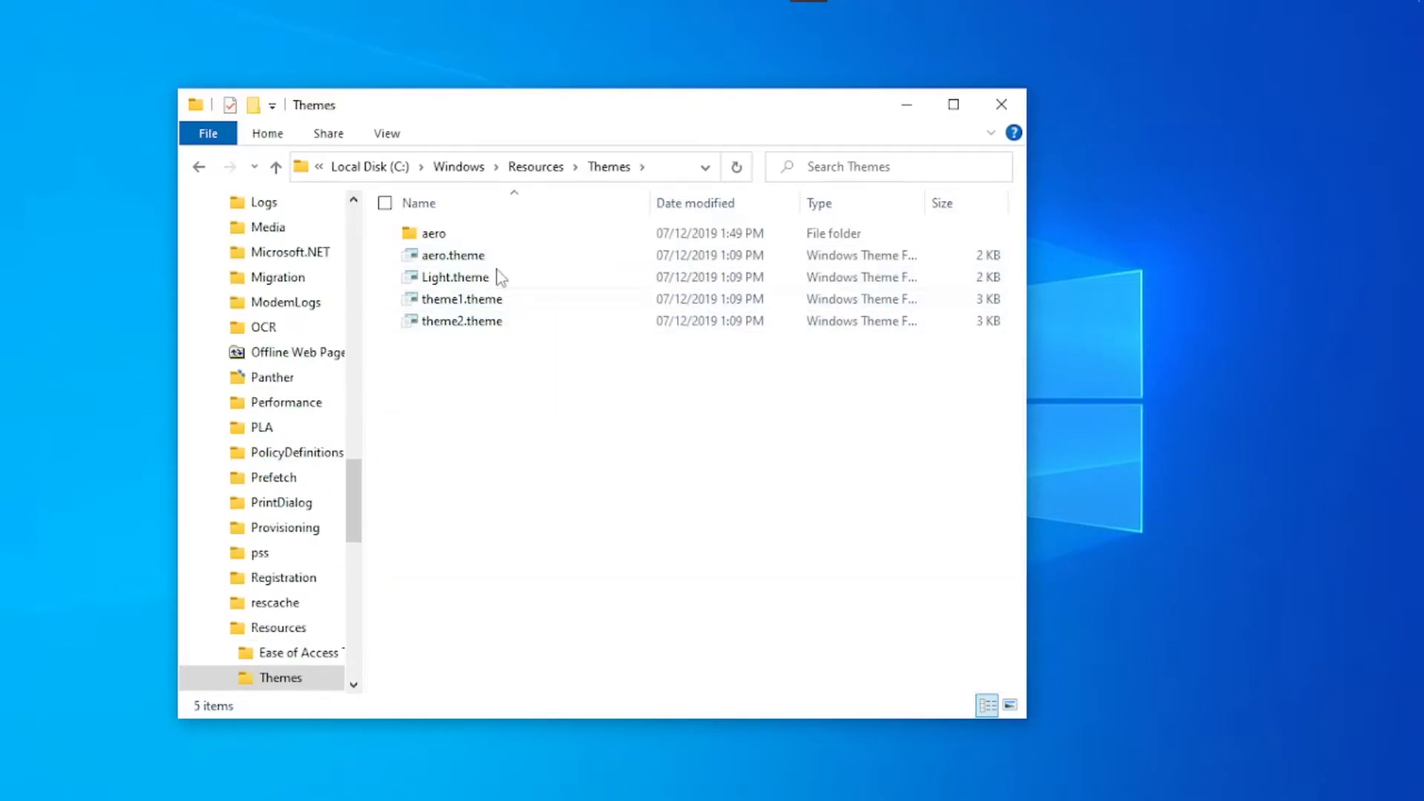
- Display the full path of the open Themes folder
left_click(661, 172)
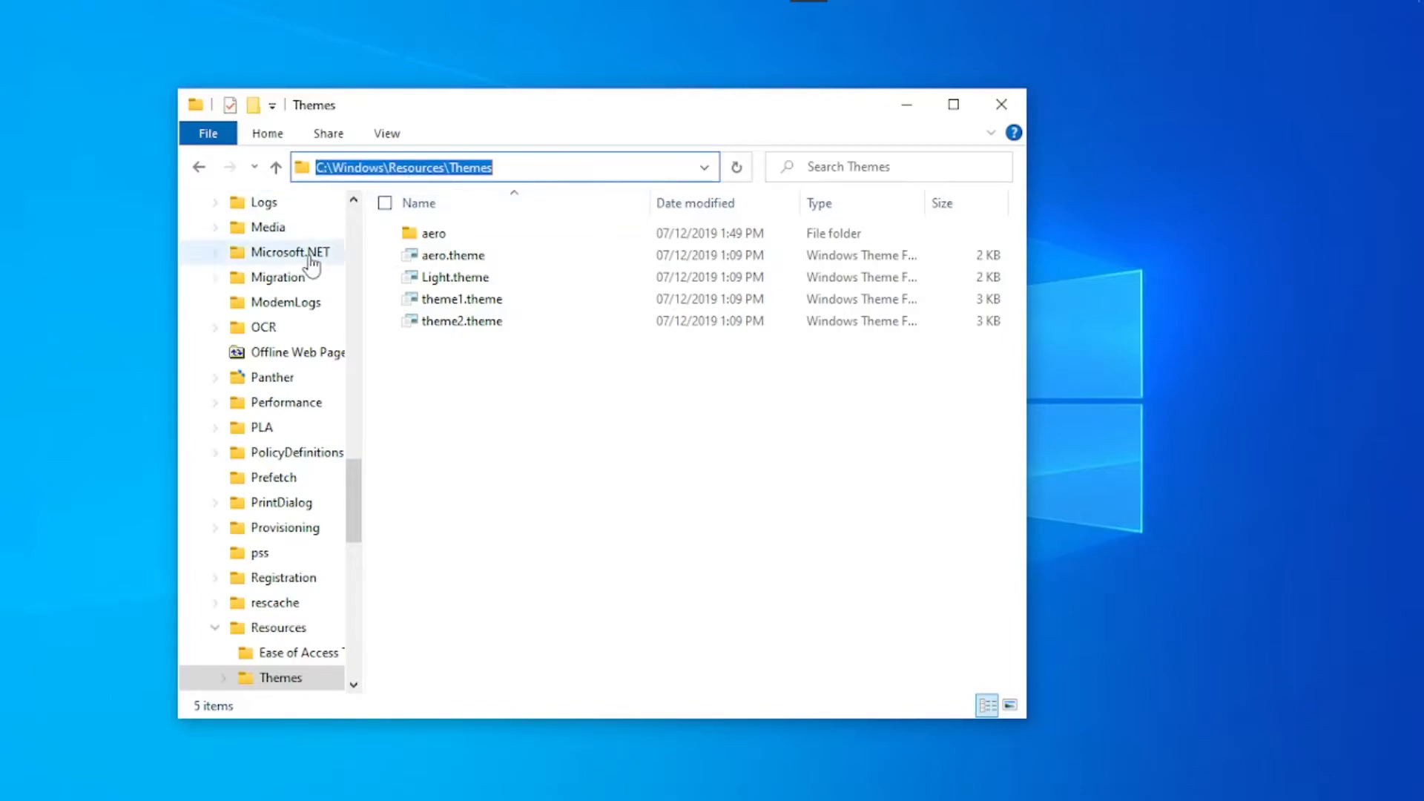
left_click(543, 460)
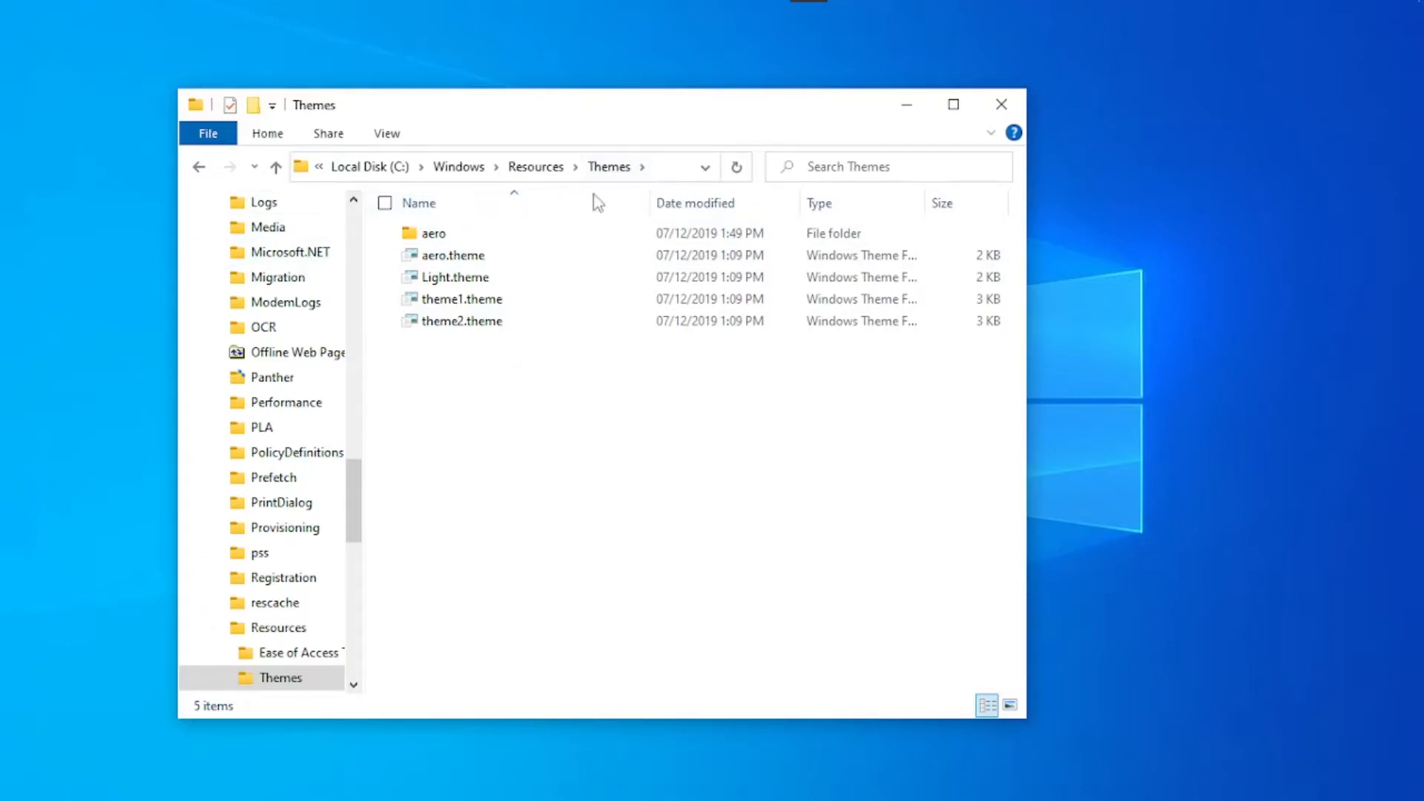
left_click(661, 172)
left_click(527, 381)
- Paste the copied Porcelain files into the Themes folder with administrator permission, and close the window
right_click(523, 391)
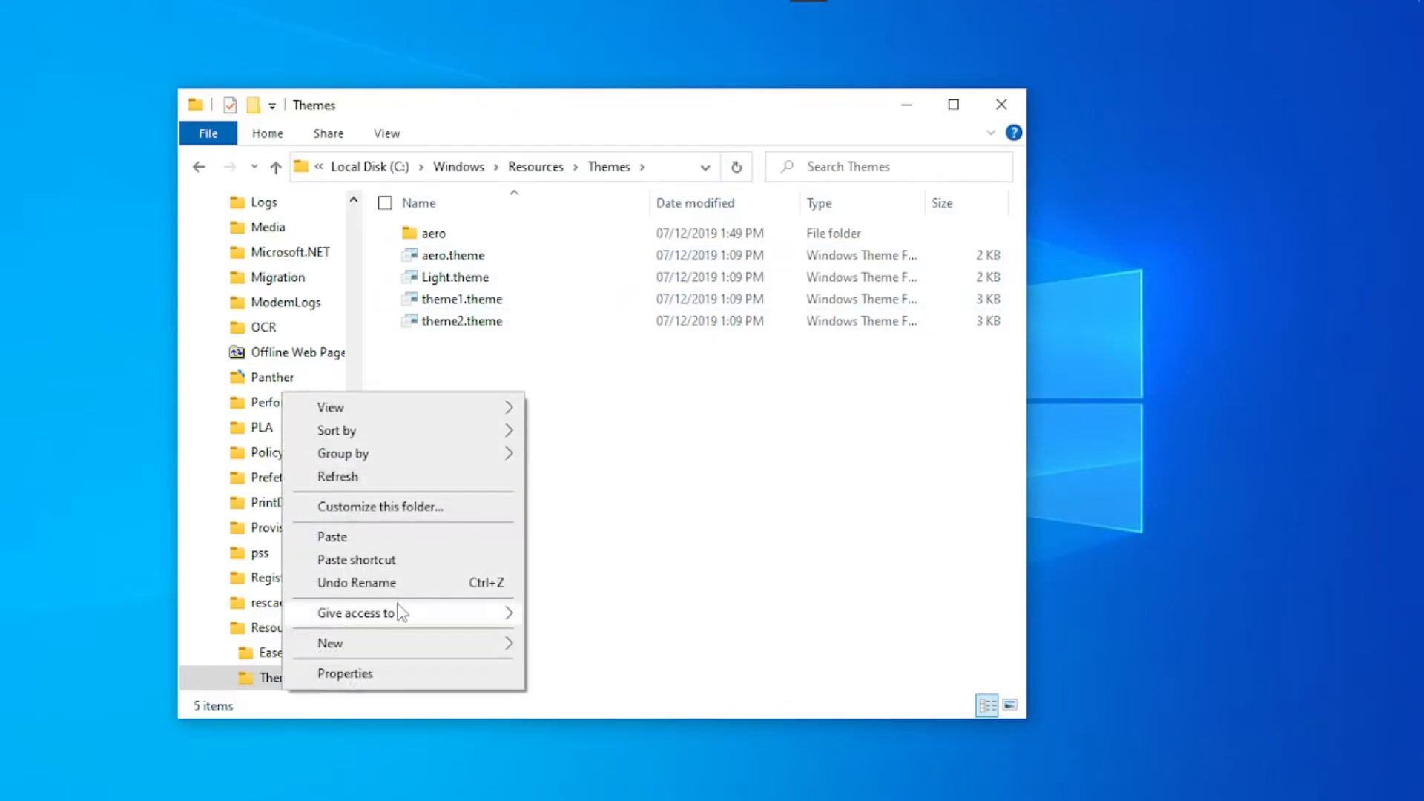
left_click(332, 537)
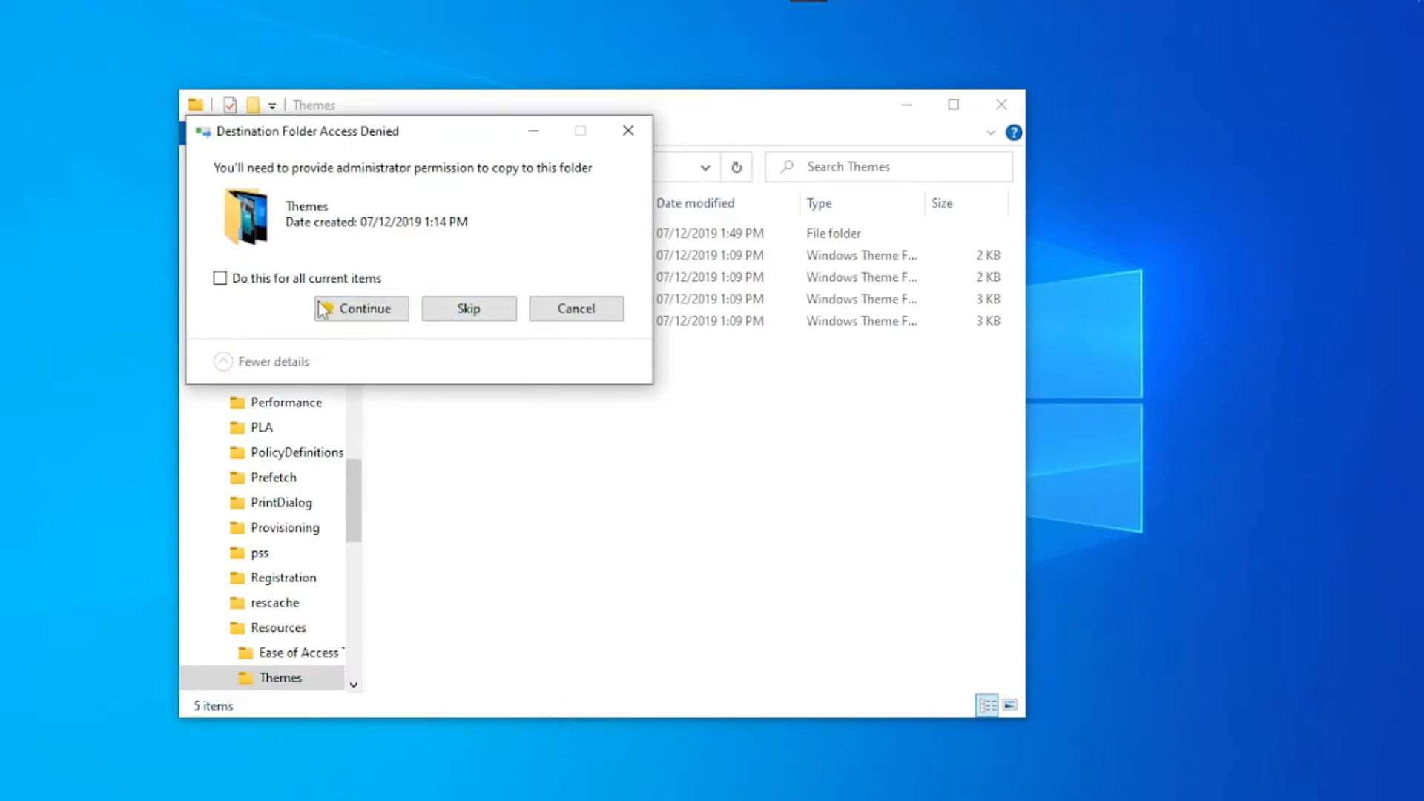
left_click(342, 314)
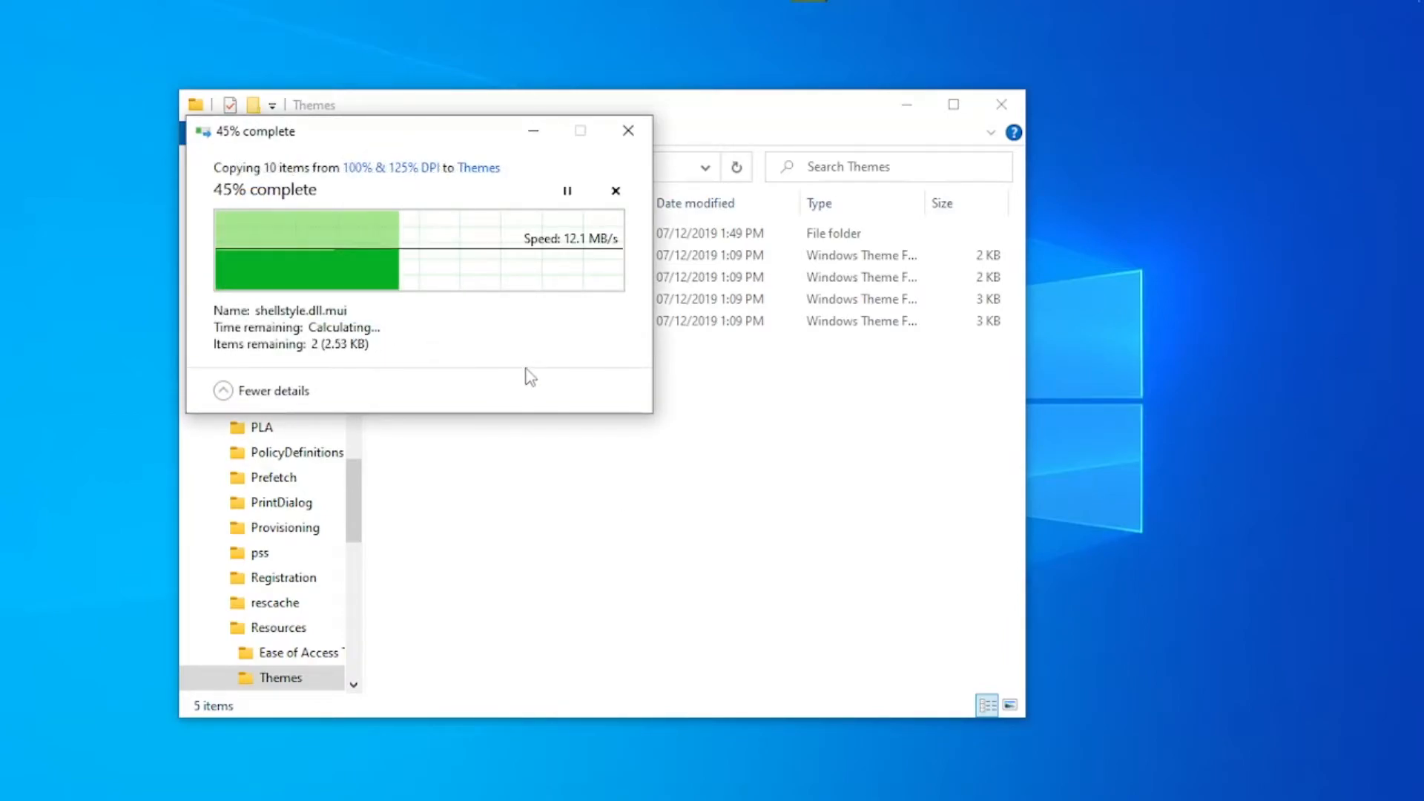
left_click(349, 319)
left_click(355, 318)
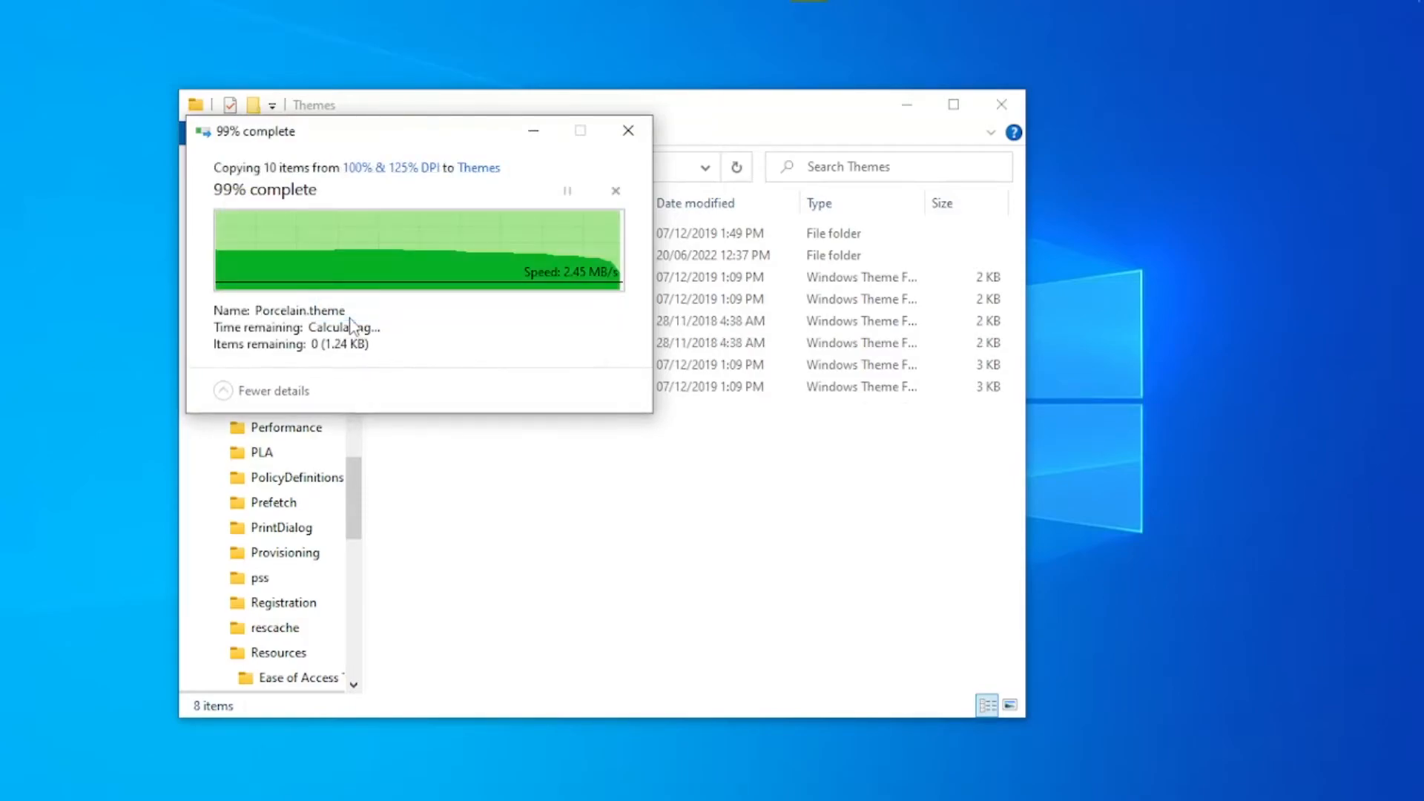
left_click(529, 449)
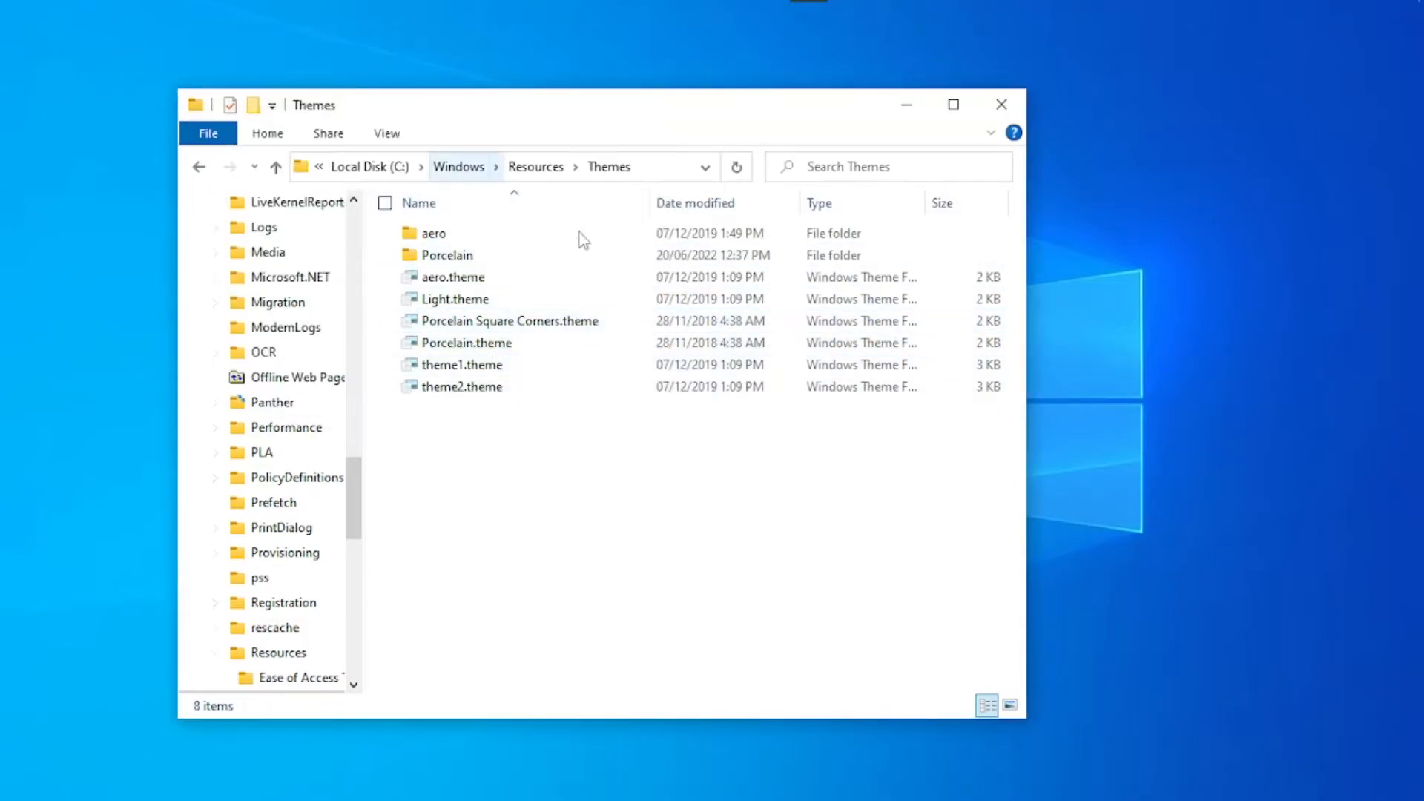
left_click(1001, 105)
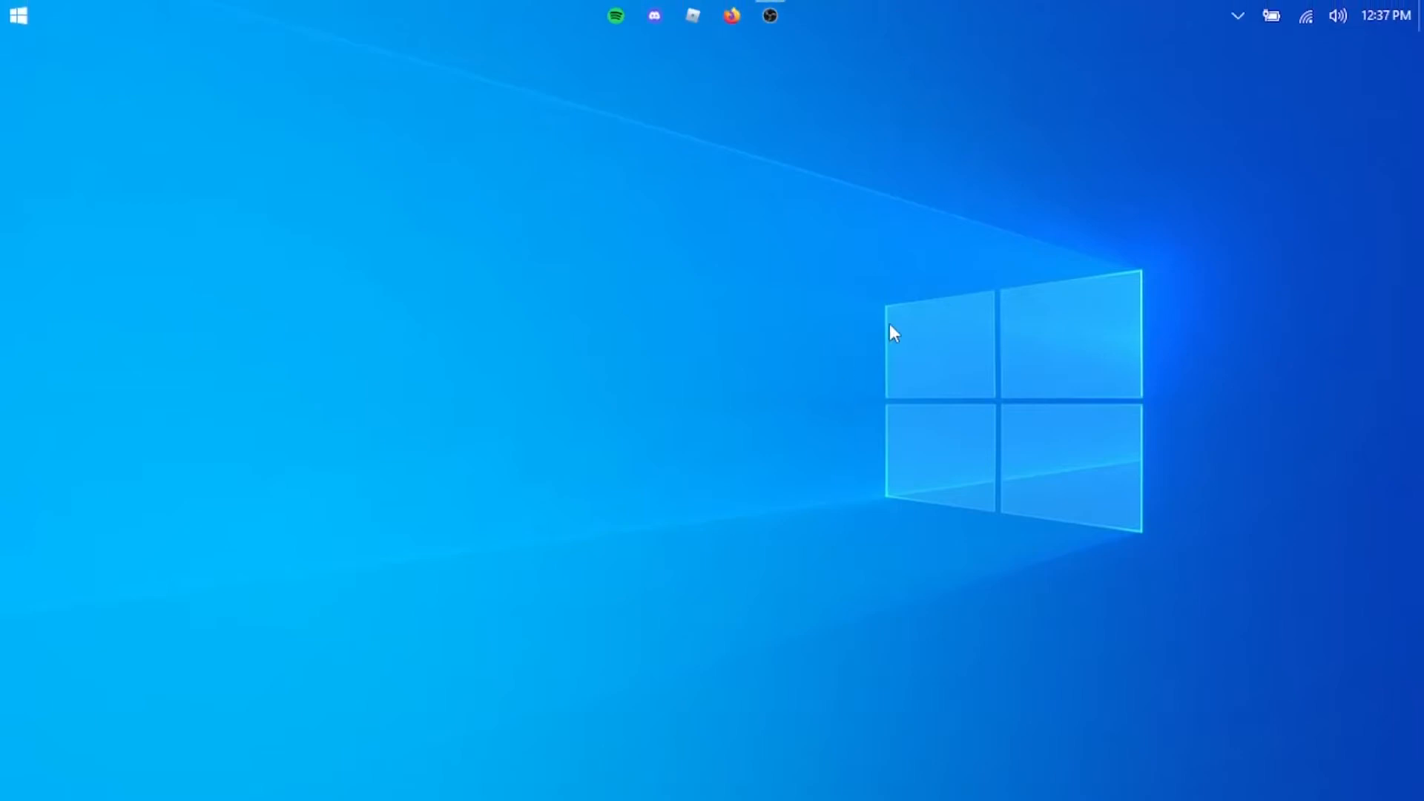
- Apply the Porcelain theme in the Windows personalization settings and minimize the Settings window
right_click(860, 308)
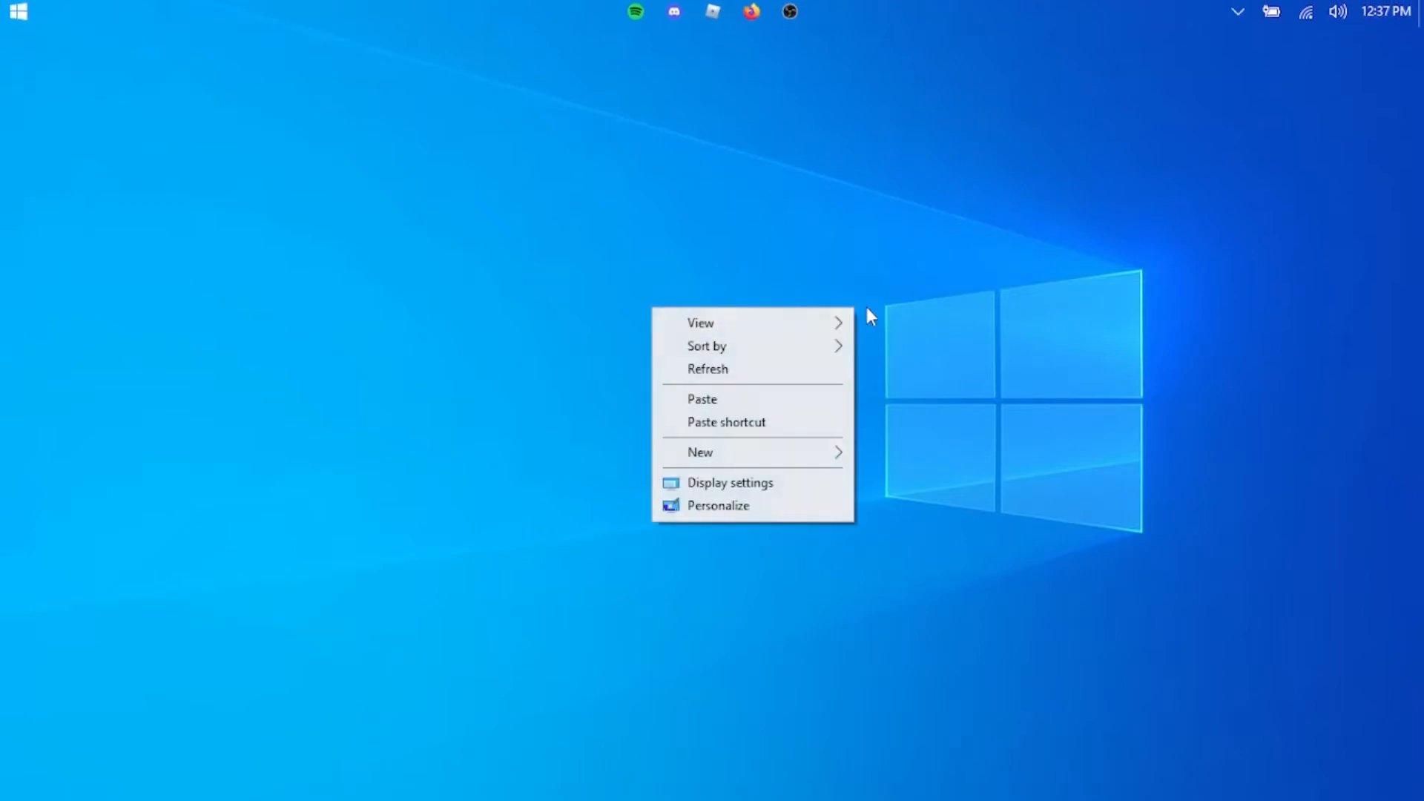
left_click(751, 506)
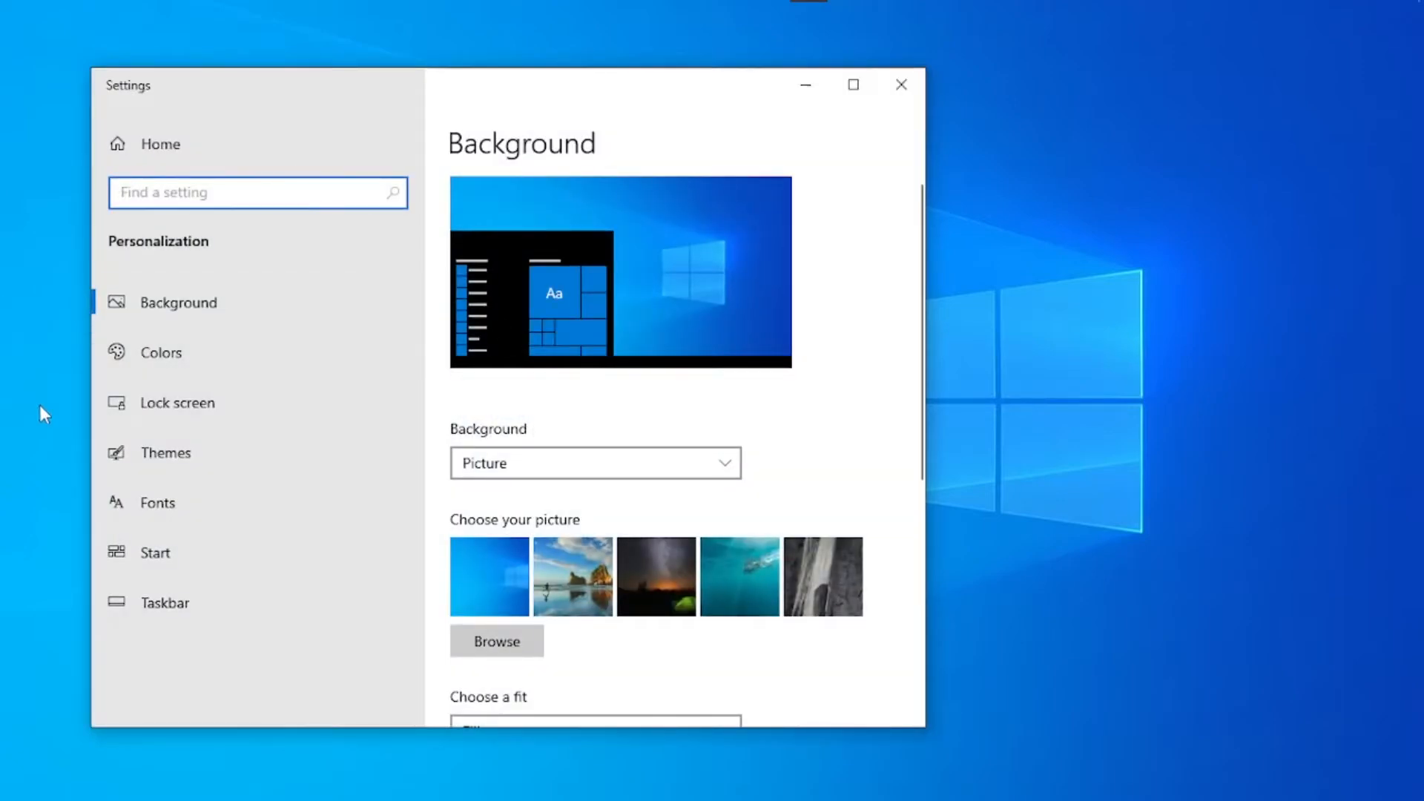
left_click(196, 459)
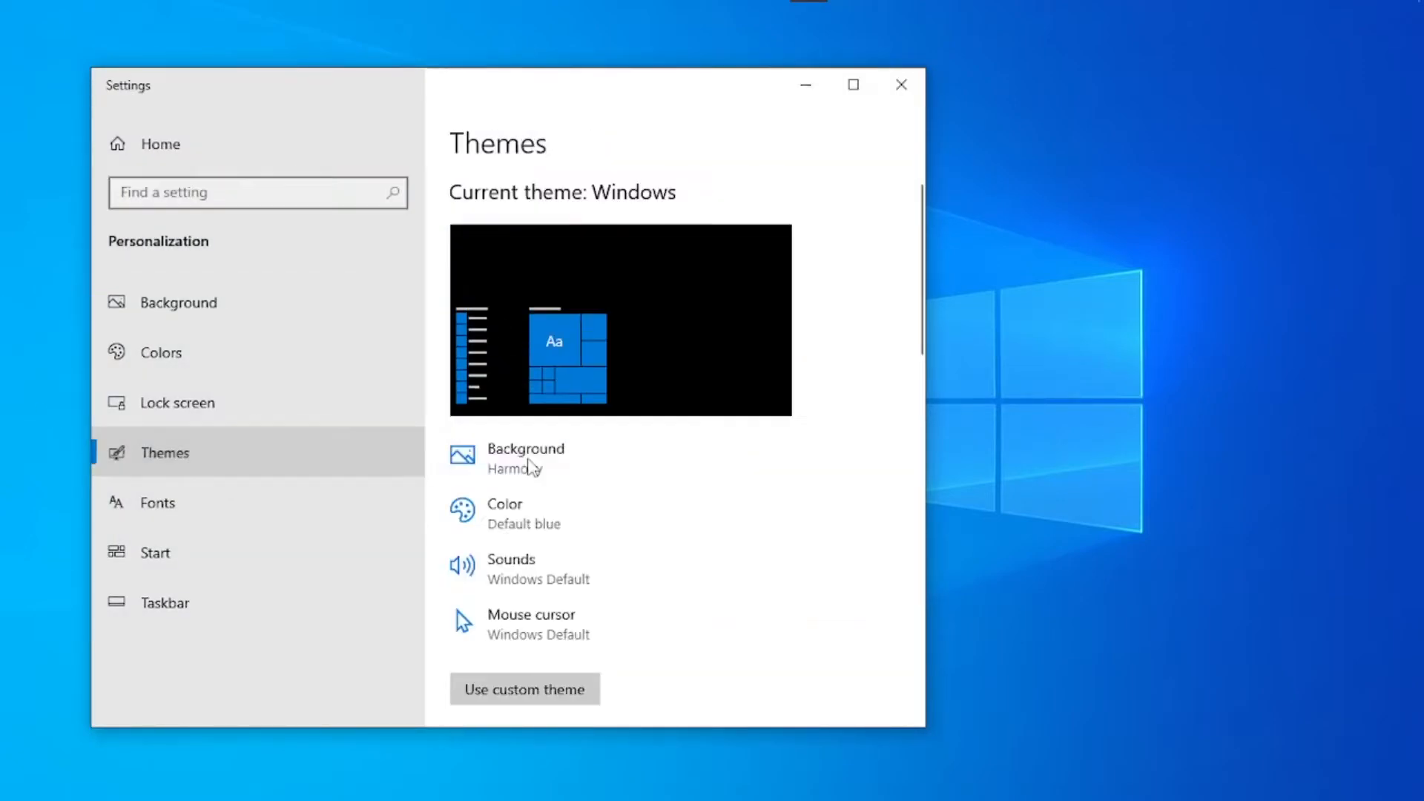
scroll(567, 568, "down", 10)
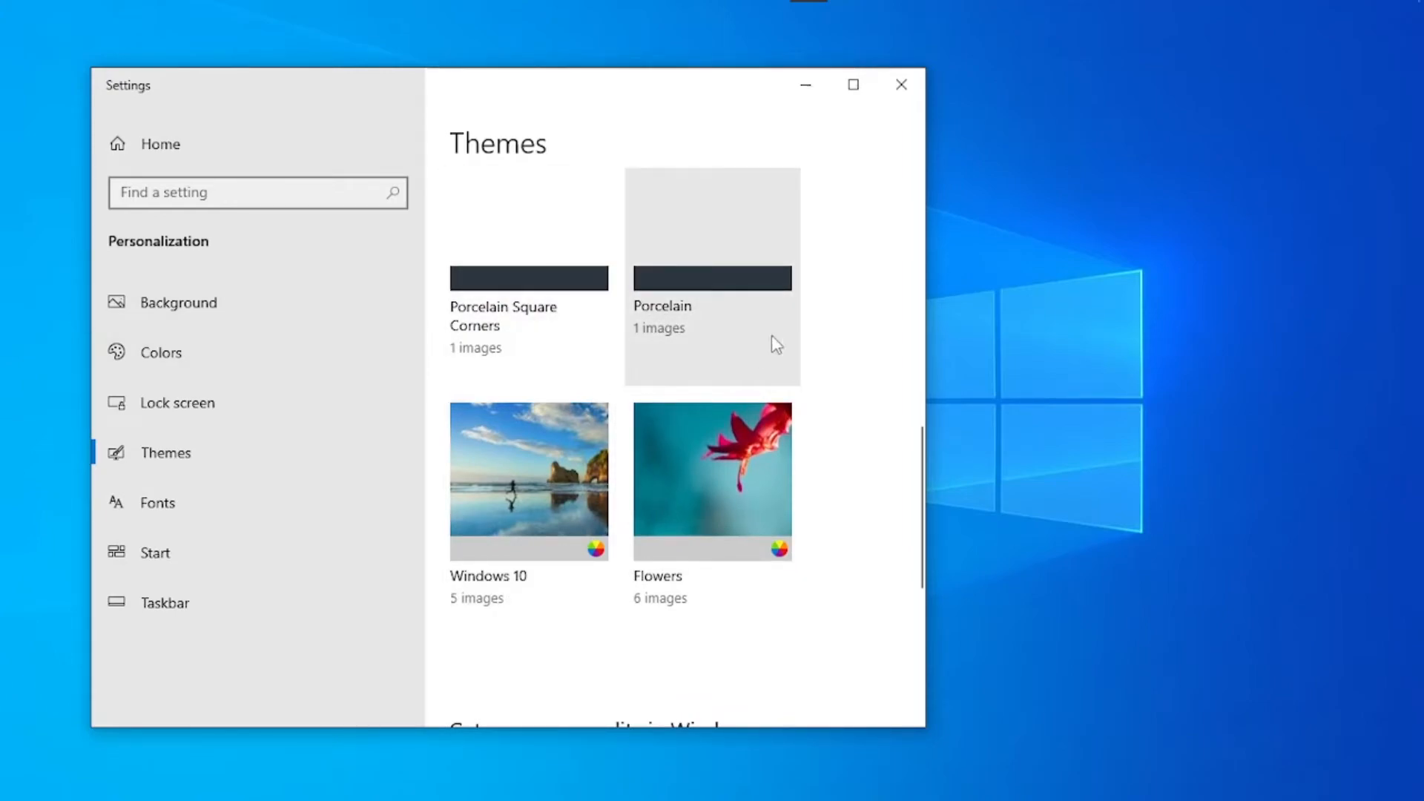
left_click(668, 310)
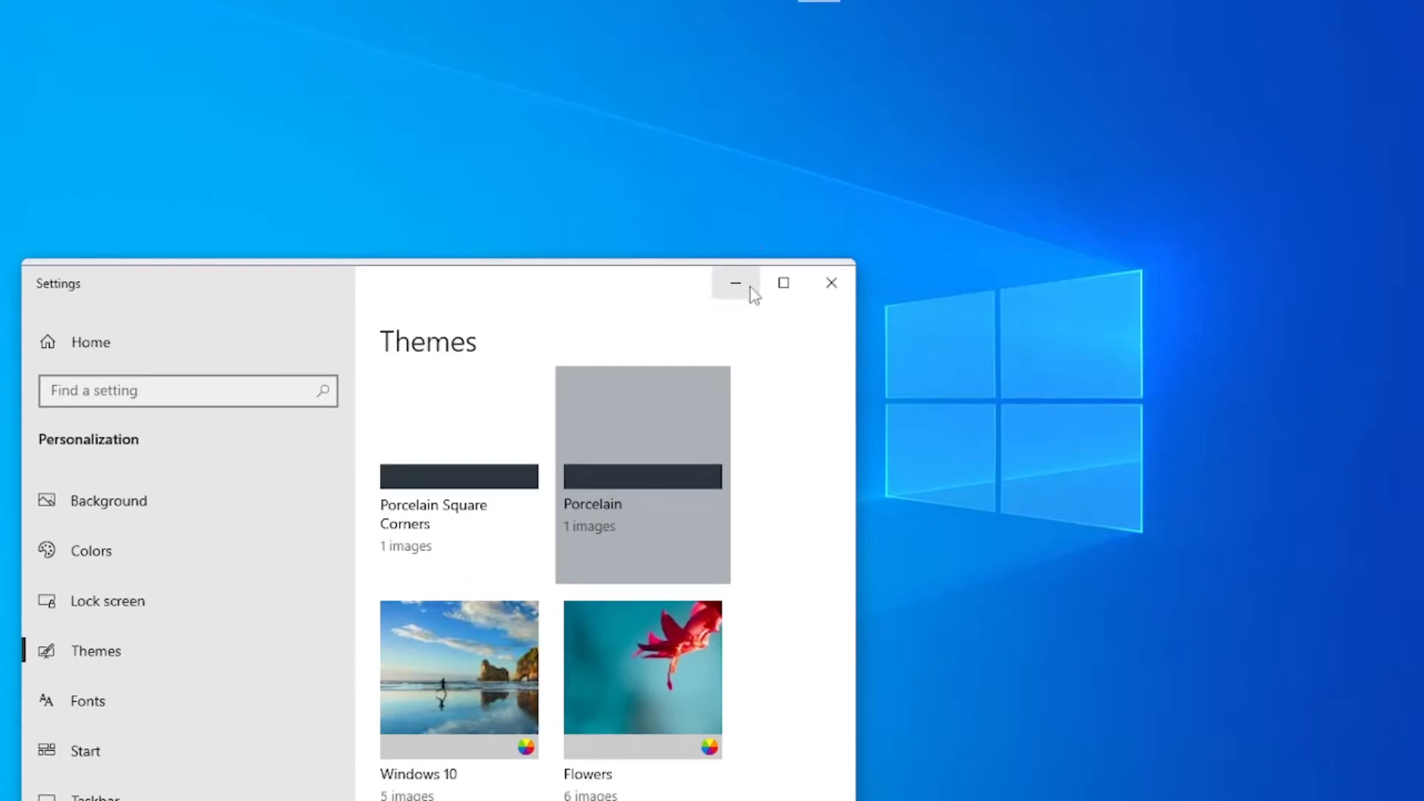
left_click(752, 286)
- Check the themed context menu on the desktop and refresh the desktop
right_click(817, 128)
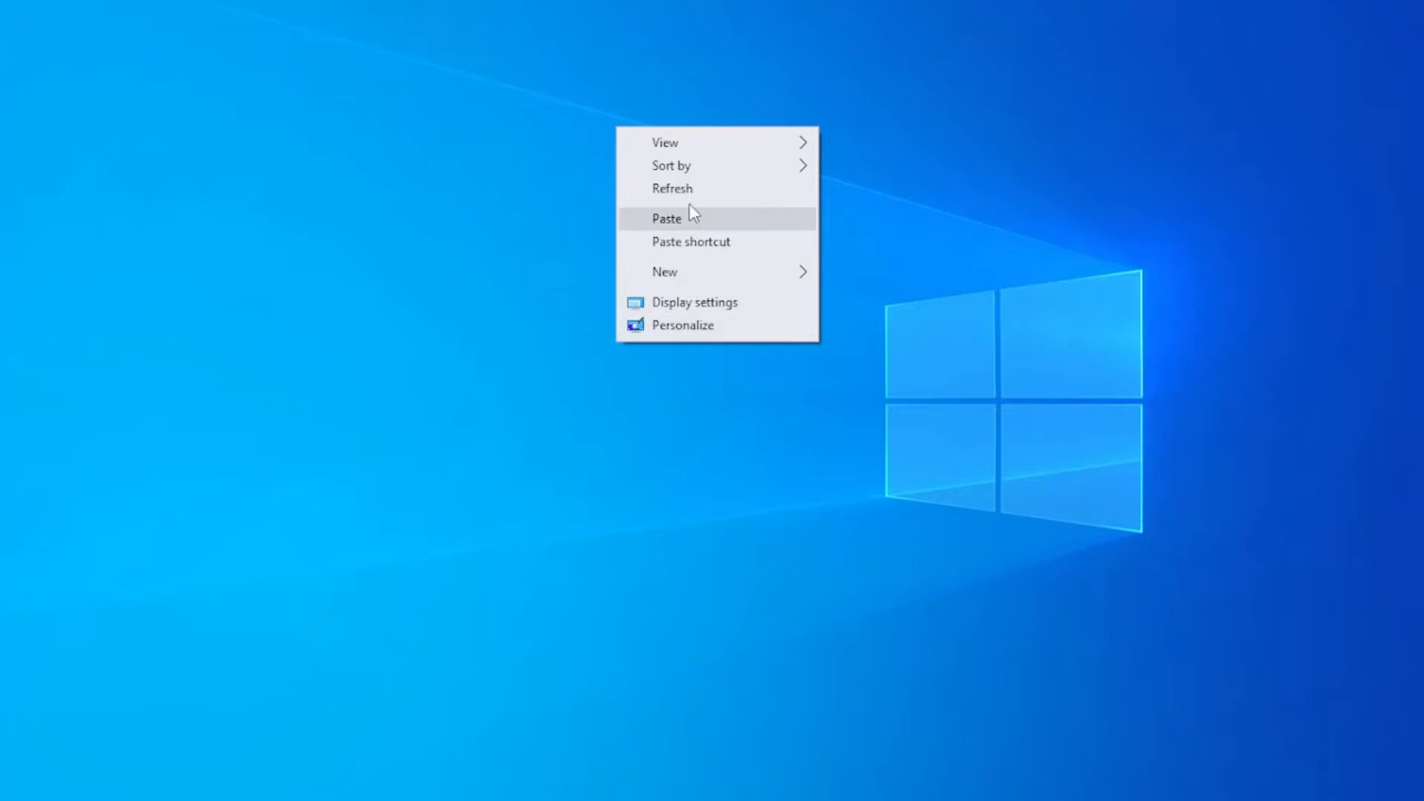
right_click(660, 302)
left_click(734, 363)
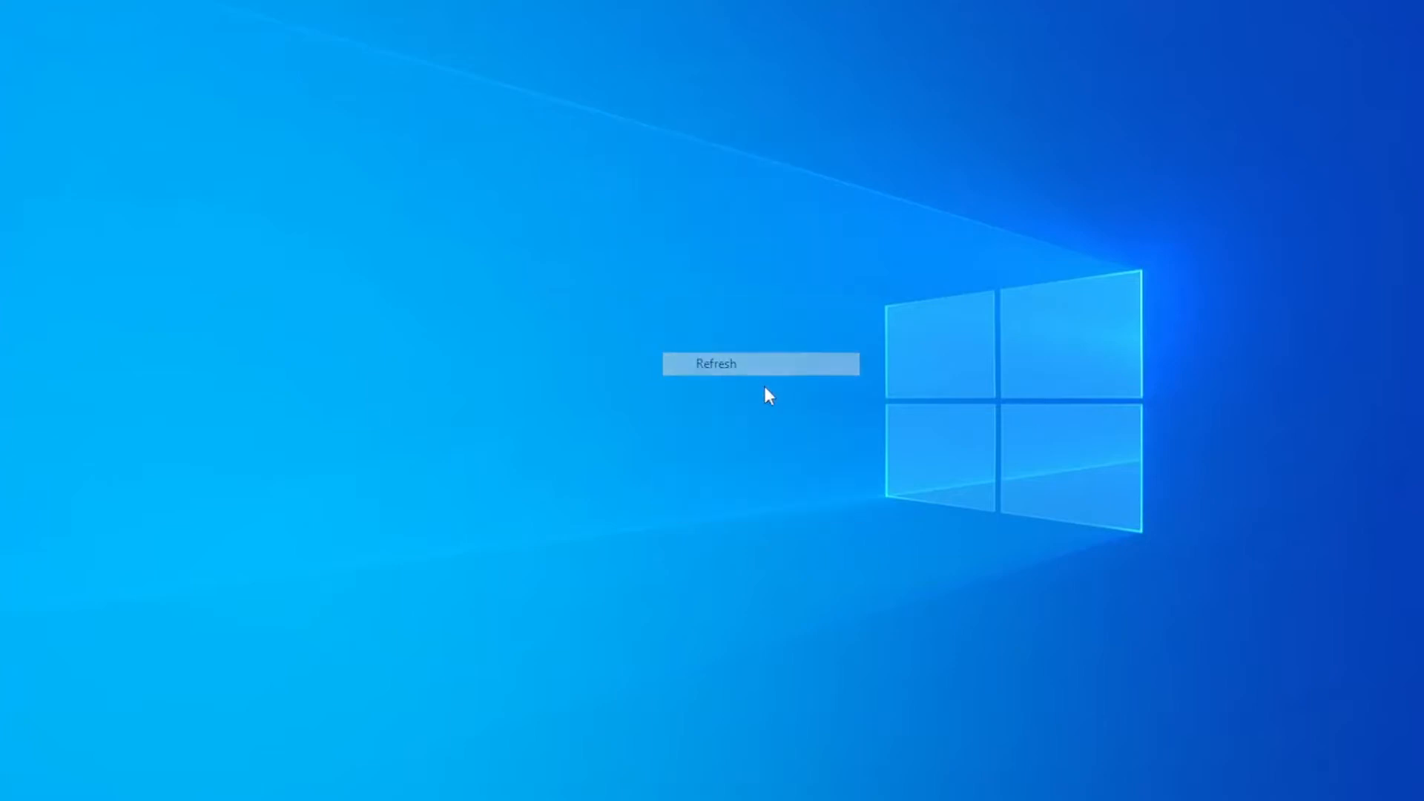
- Examine the new theme in a File Explorer window, including item selection, the Documents folder and the window controls, and leave it minimized
key("super+e")
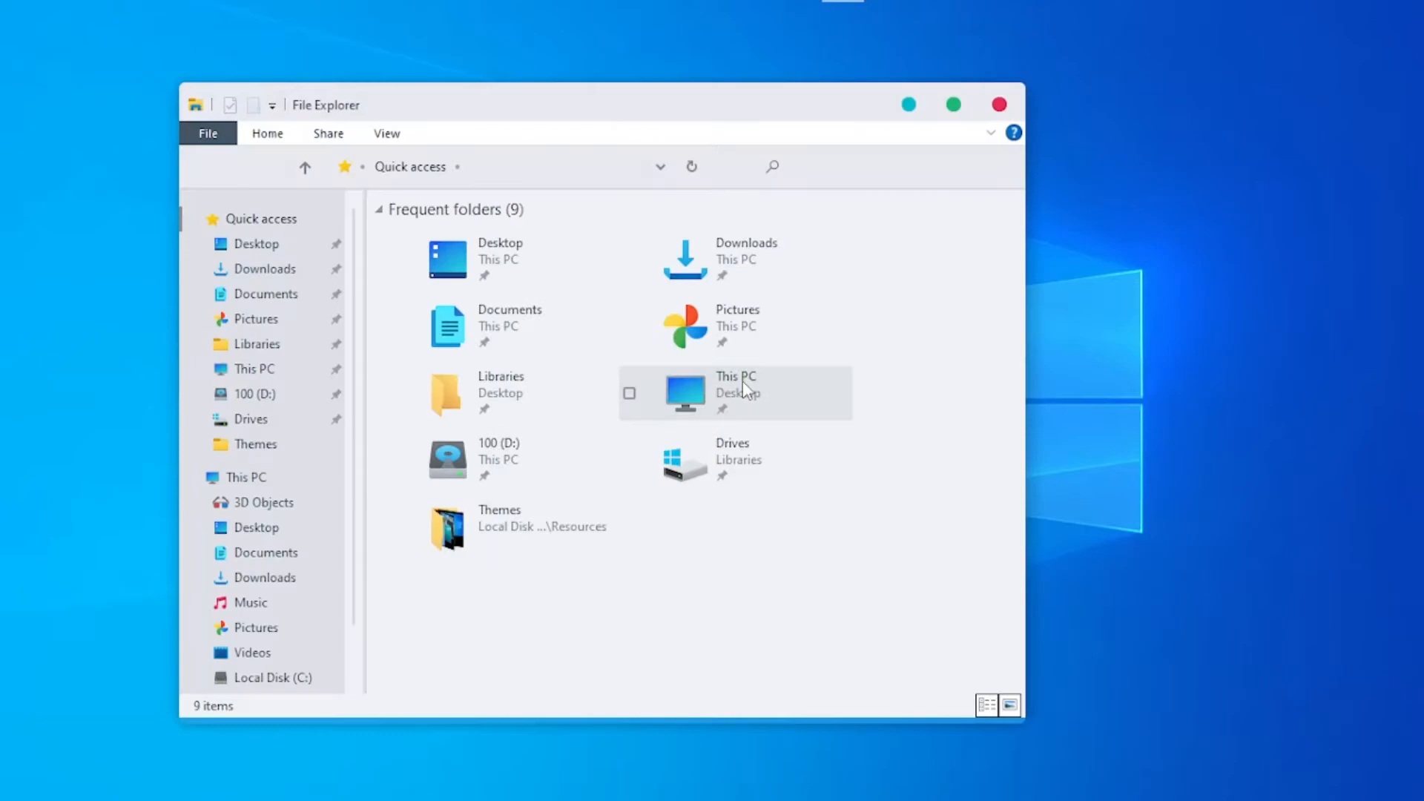
left_click_drag(874, 549, 533, 405)
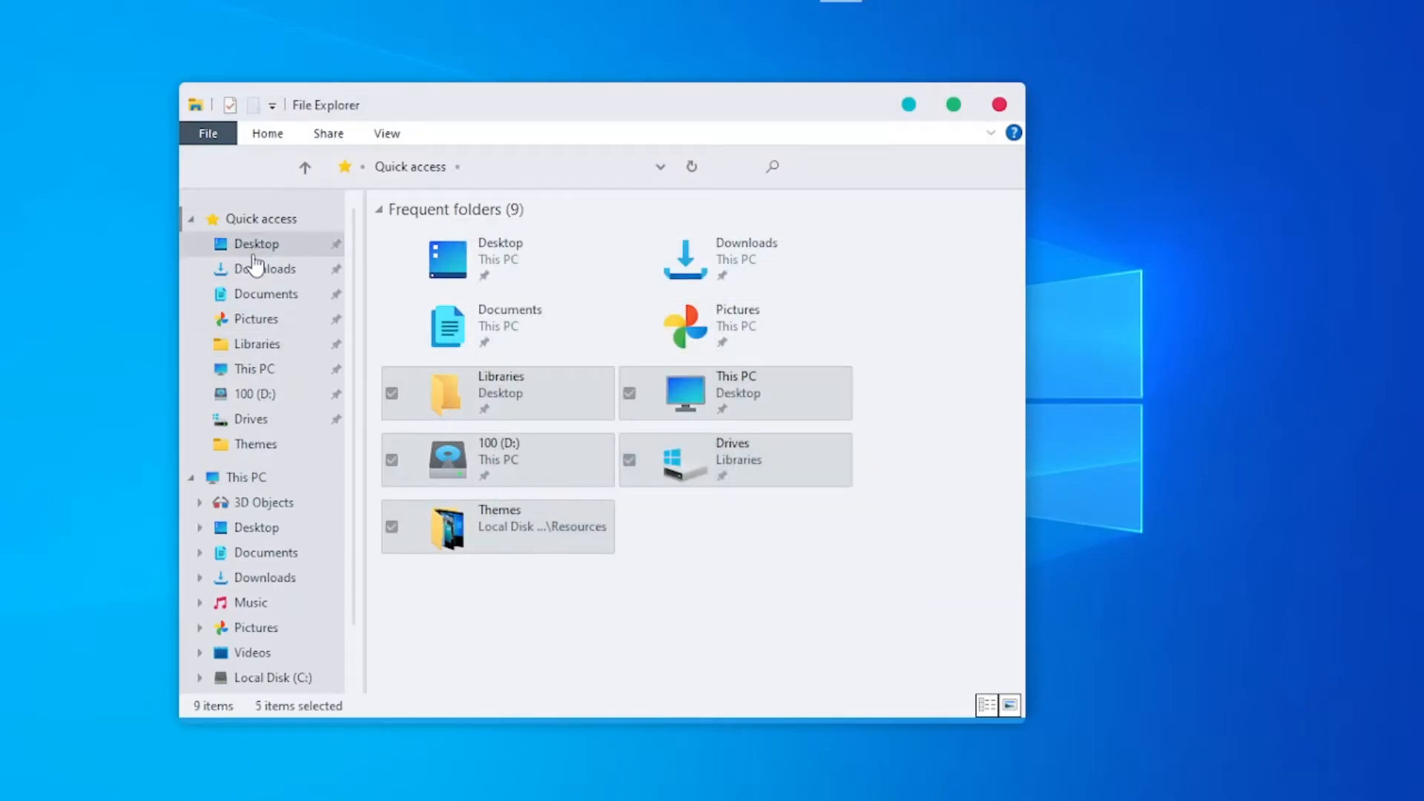
left_click(254, 252)
left_click(255, 293)
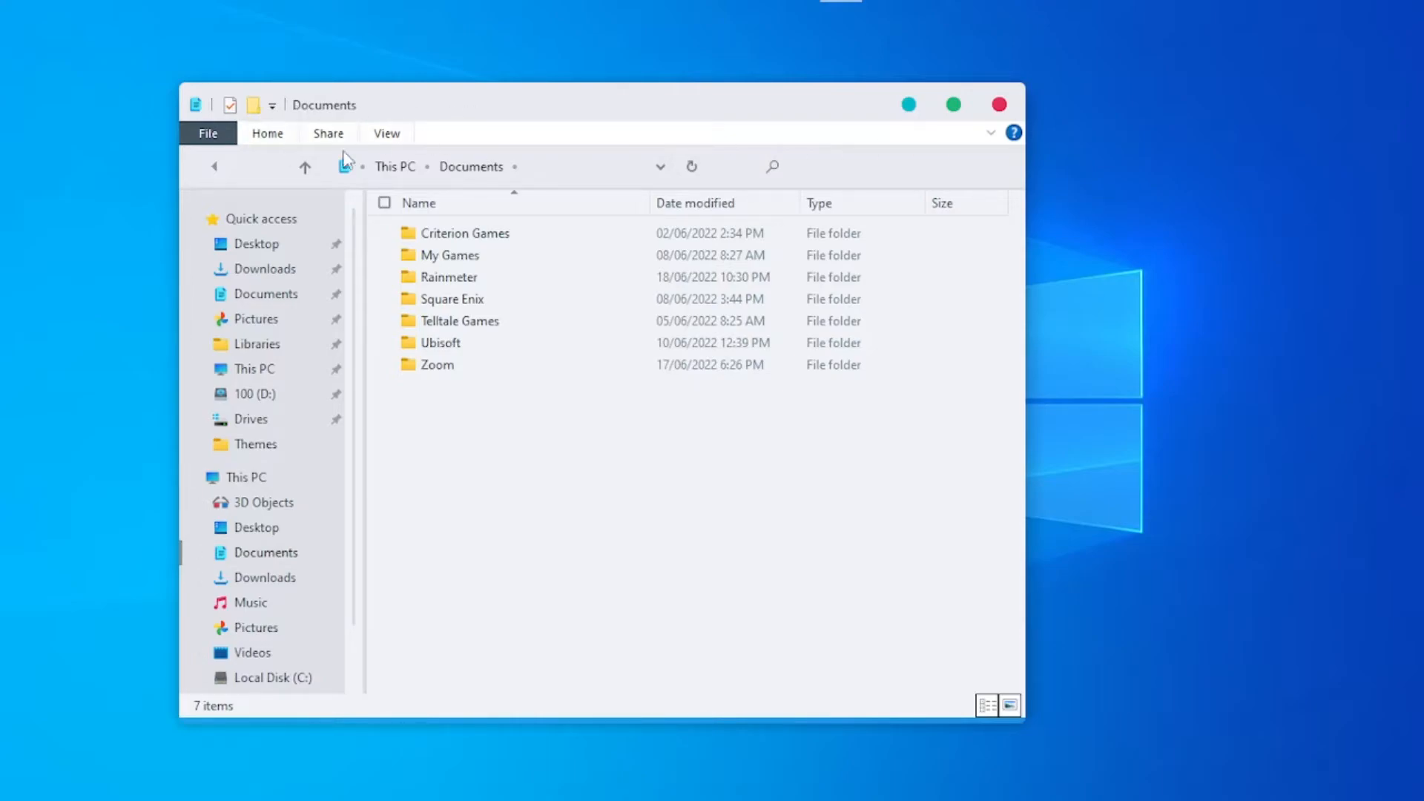
left_click(910, 105)
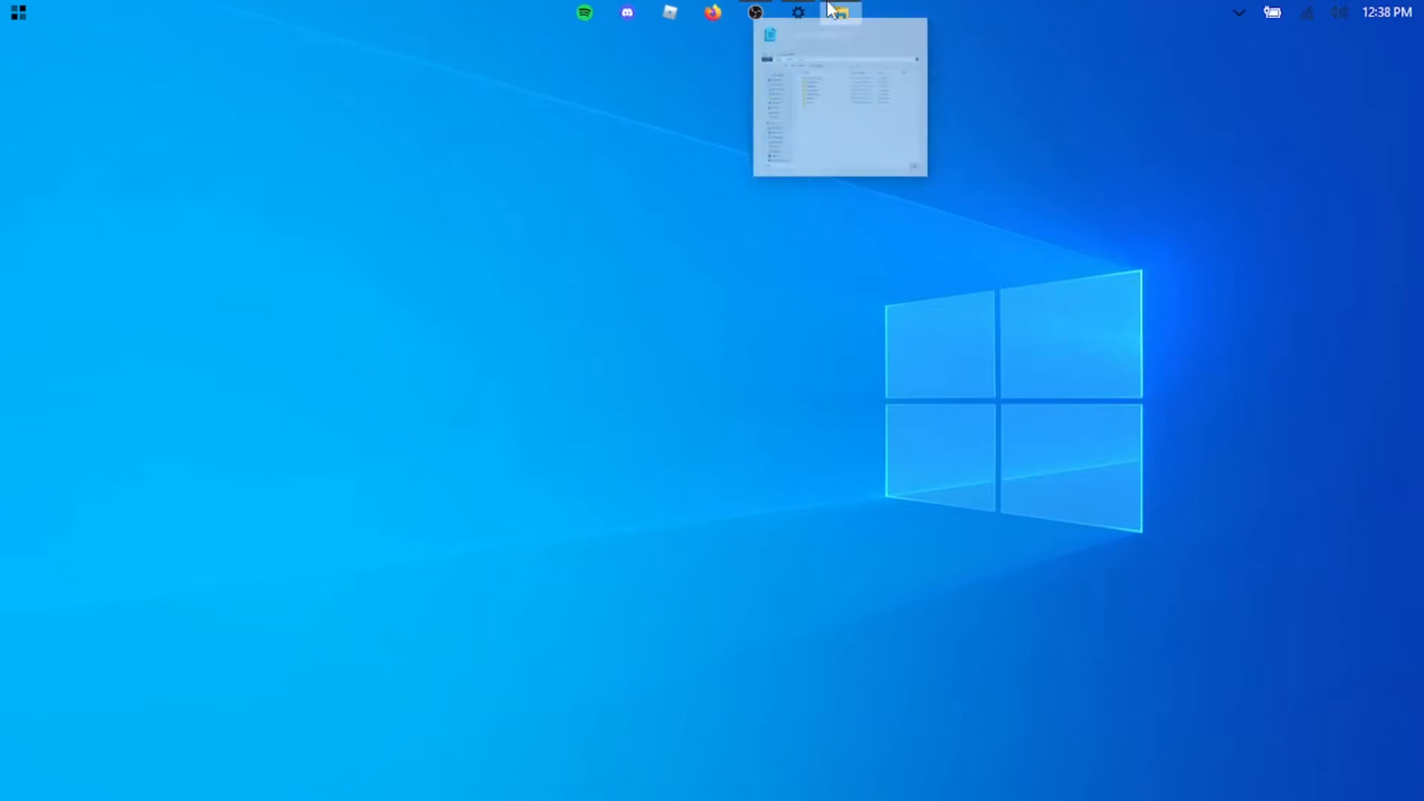
left_click(838, 13)
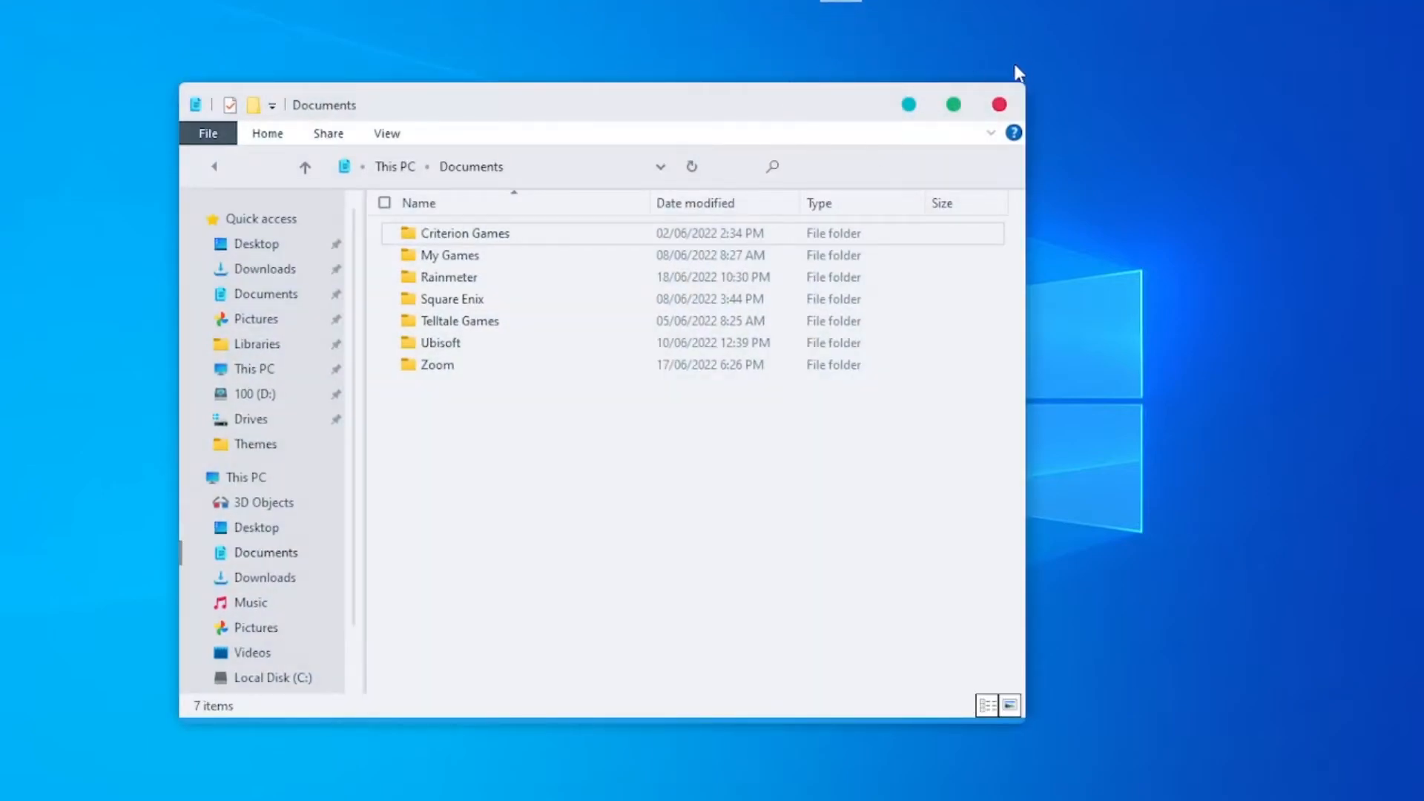
left_click(909, 105)
- Switch to Firefox, maximize it and download OldNewExplorer 1.1.9 from its MajorGeeks page
left_click(712, 7)
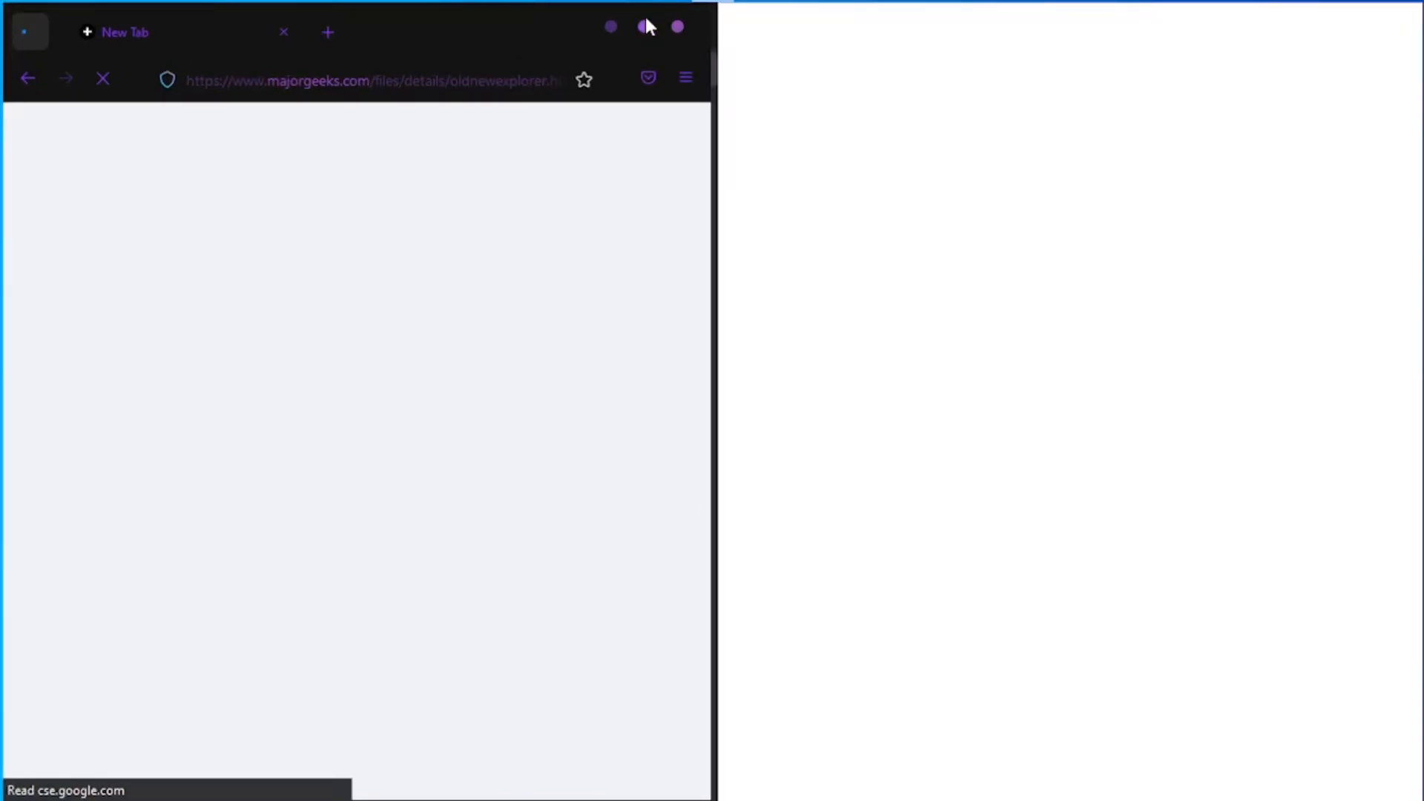
left_click(646, 24)
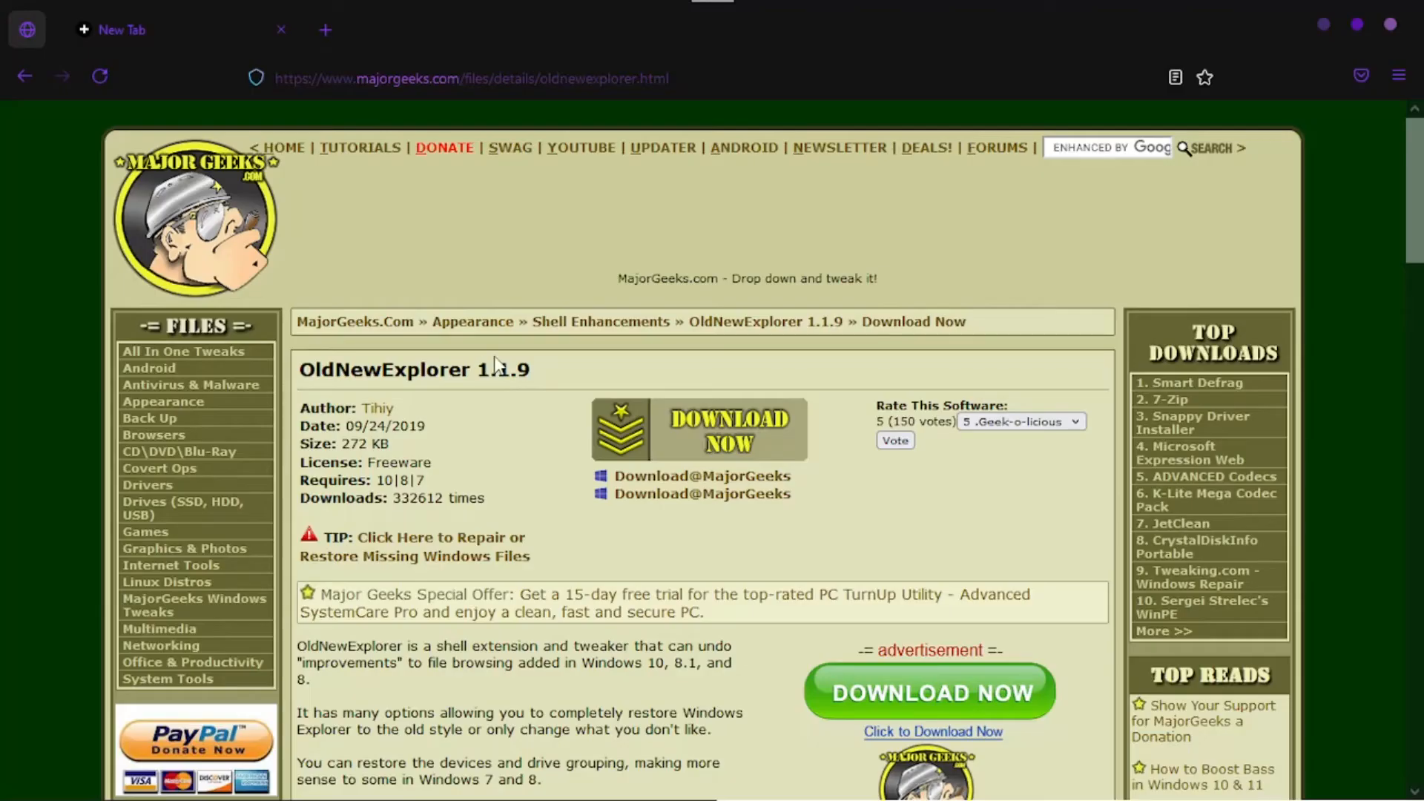
left_click_drag(556, 376, 297, 378)
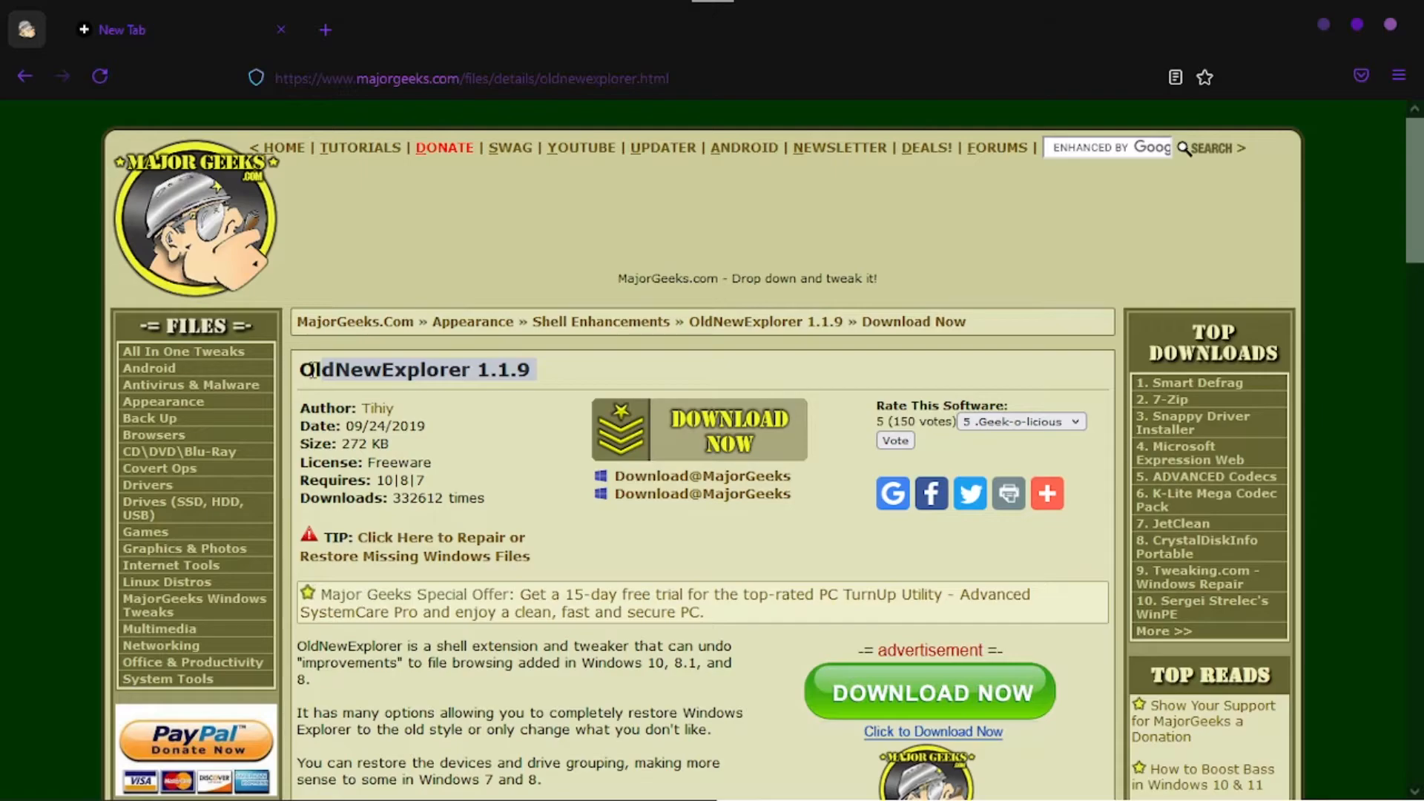
left_click(698, 430)
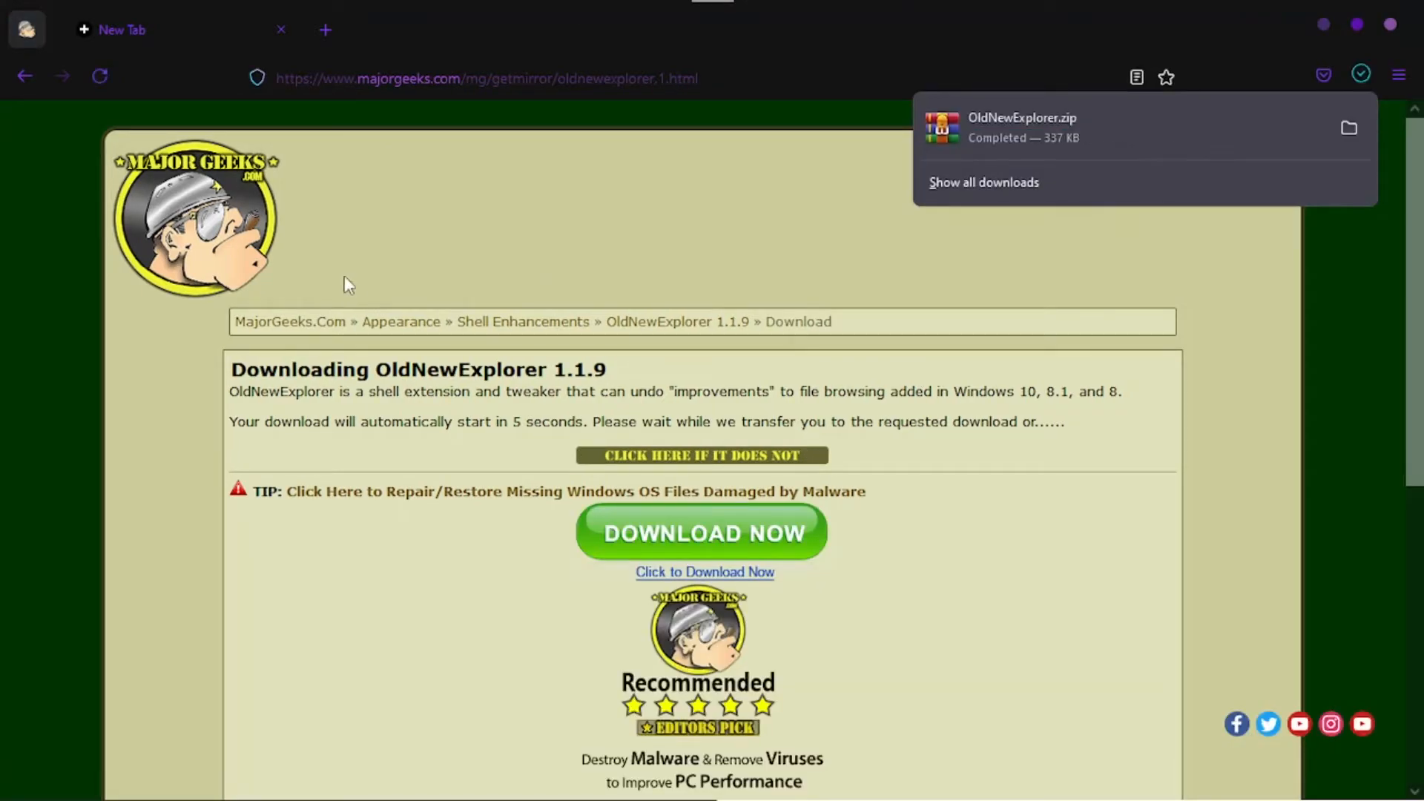
- Close the pinned MajorGeeks tab and show the downloaded OldNewExplorer.zip in its folder
left_click(39, 43)
right_click(28, 32)
left_click(158, 270)
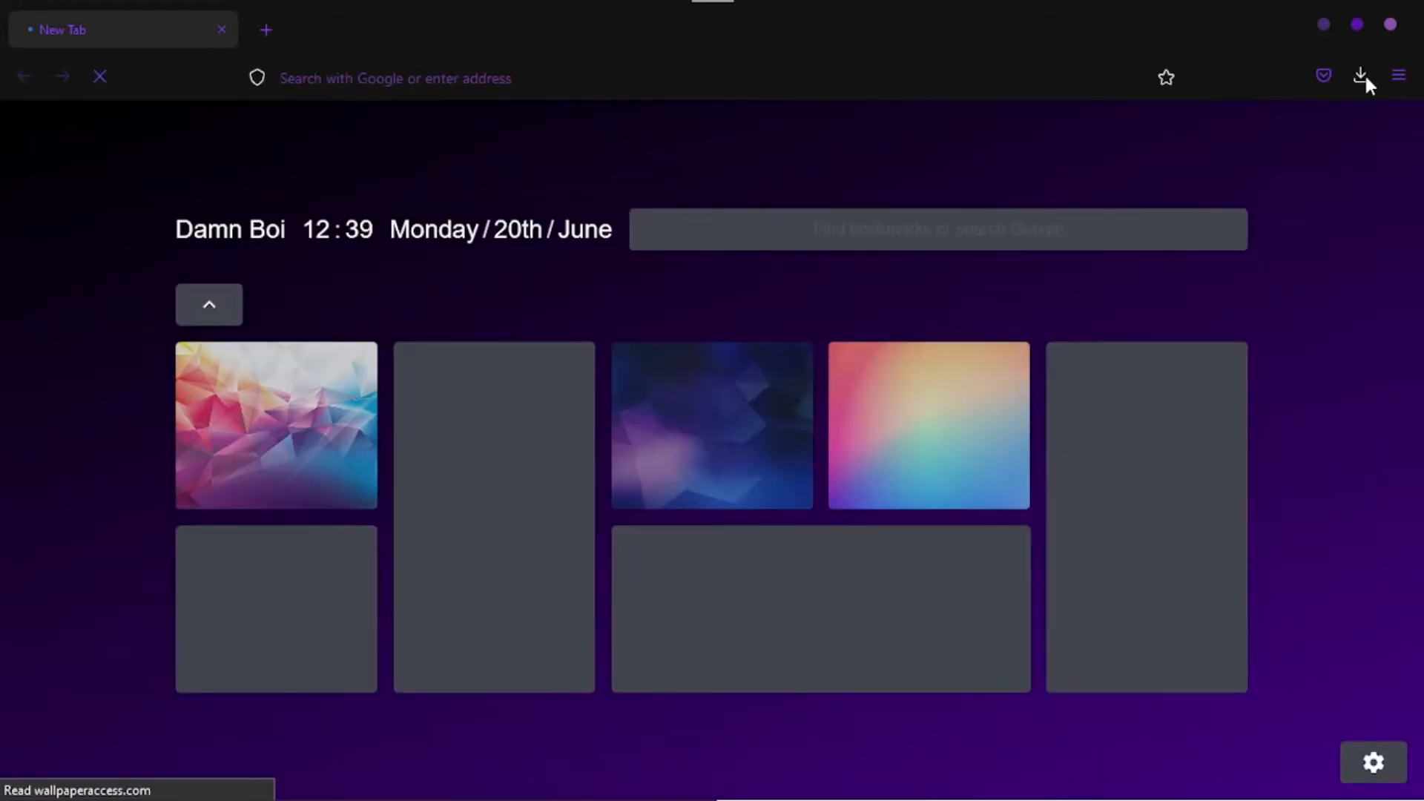
left_click(1364, 73)
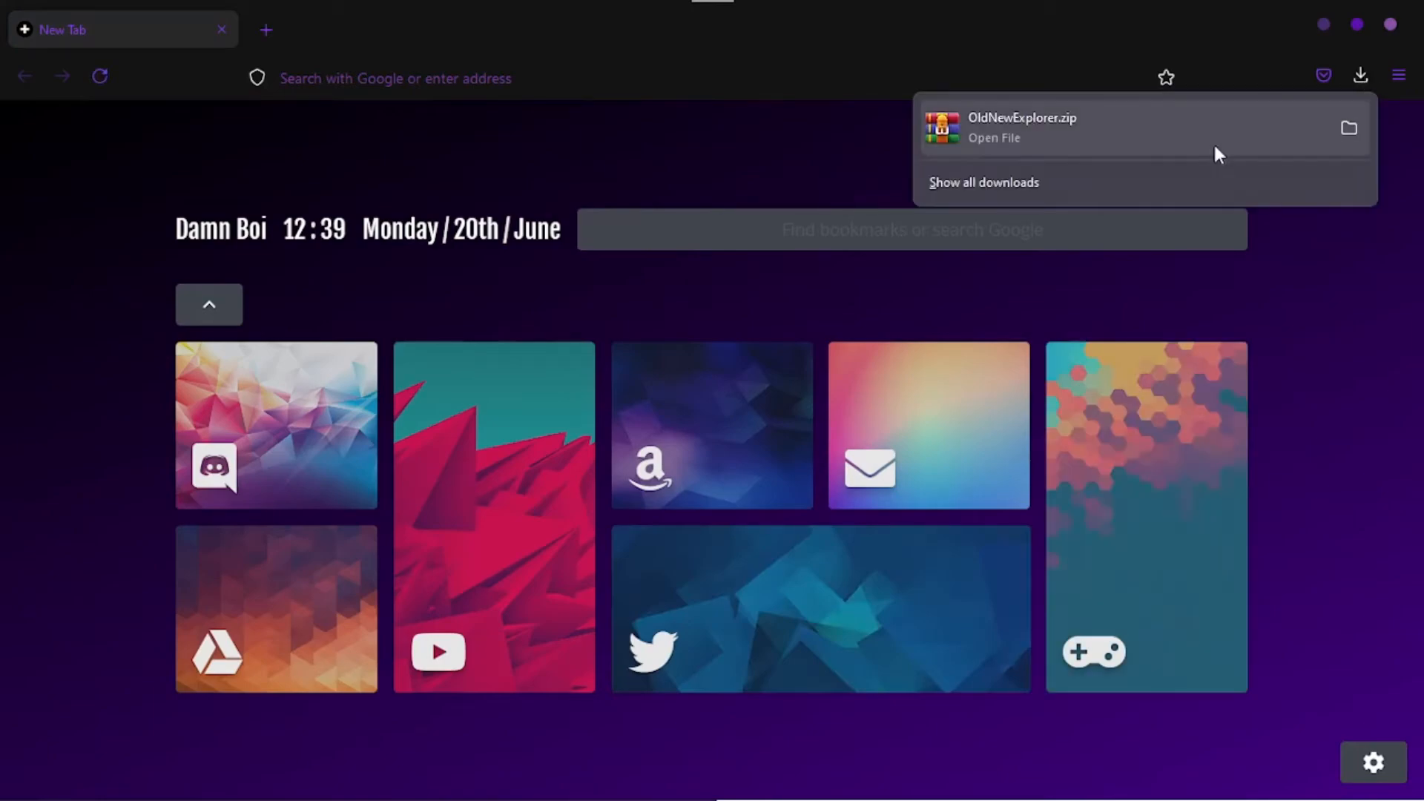
left_click(1346, 131)
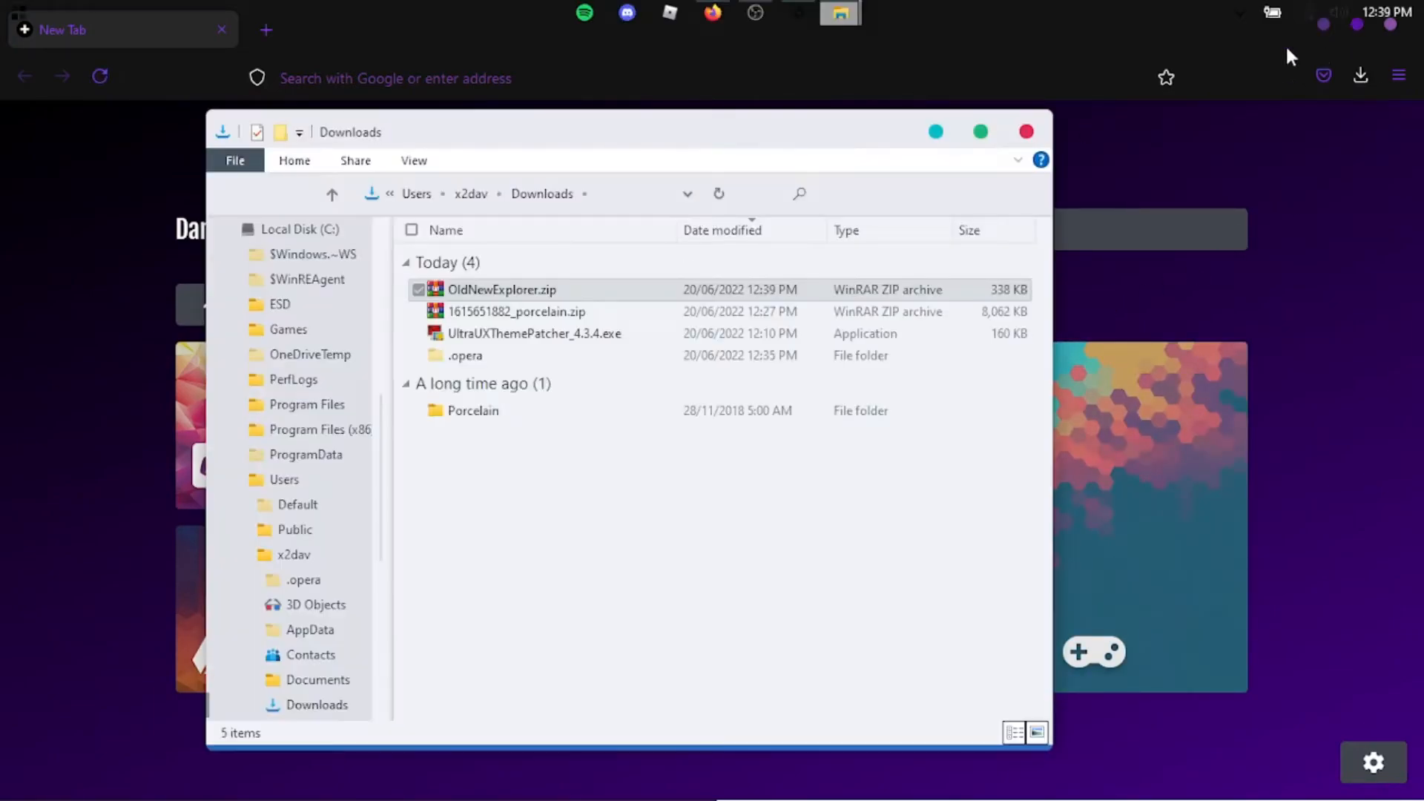
- Extract OldNewExplorer.zip into the Downloads folder and open the extracted OldNewExplorer folder
right_click(491, 285)
left_click(337, 388)
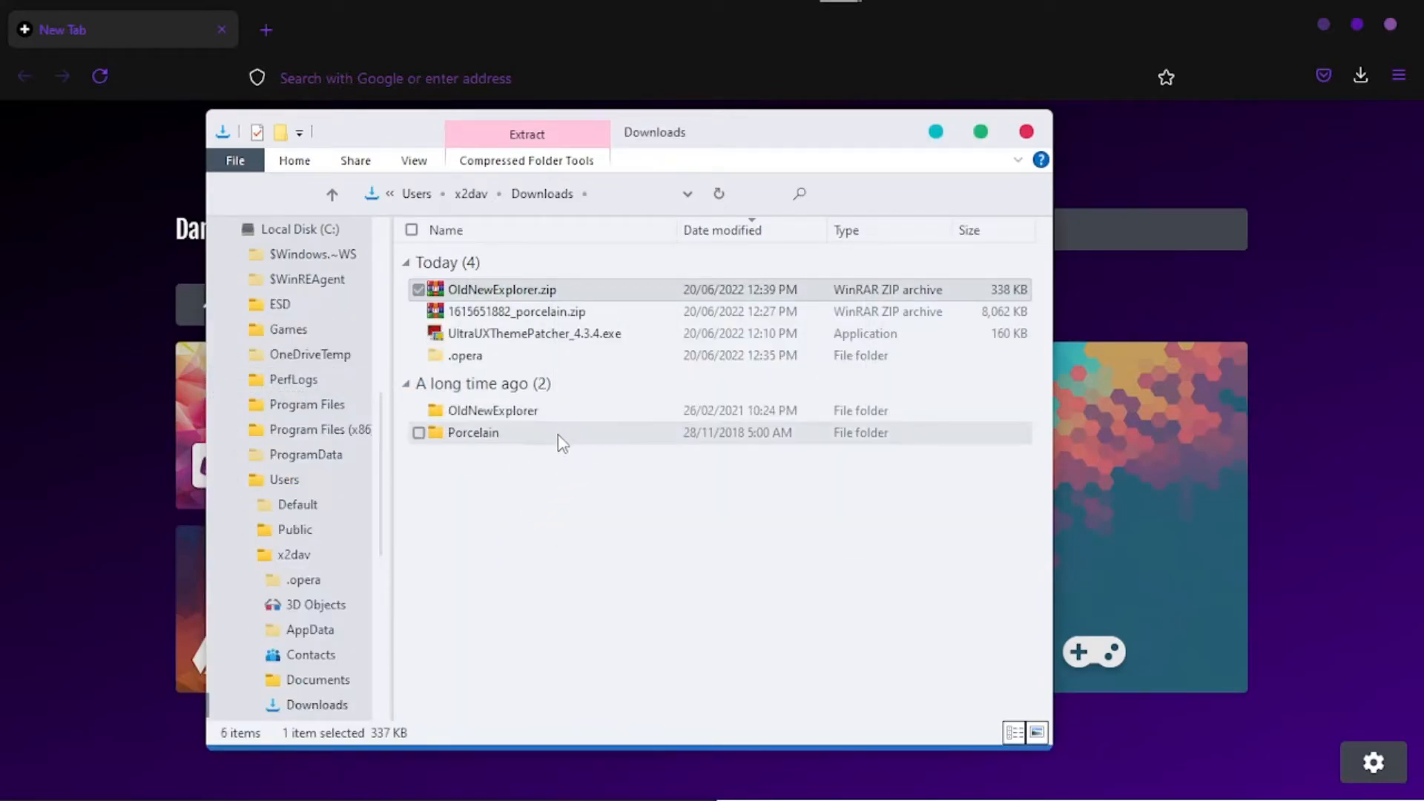
double_click(540, 410)
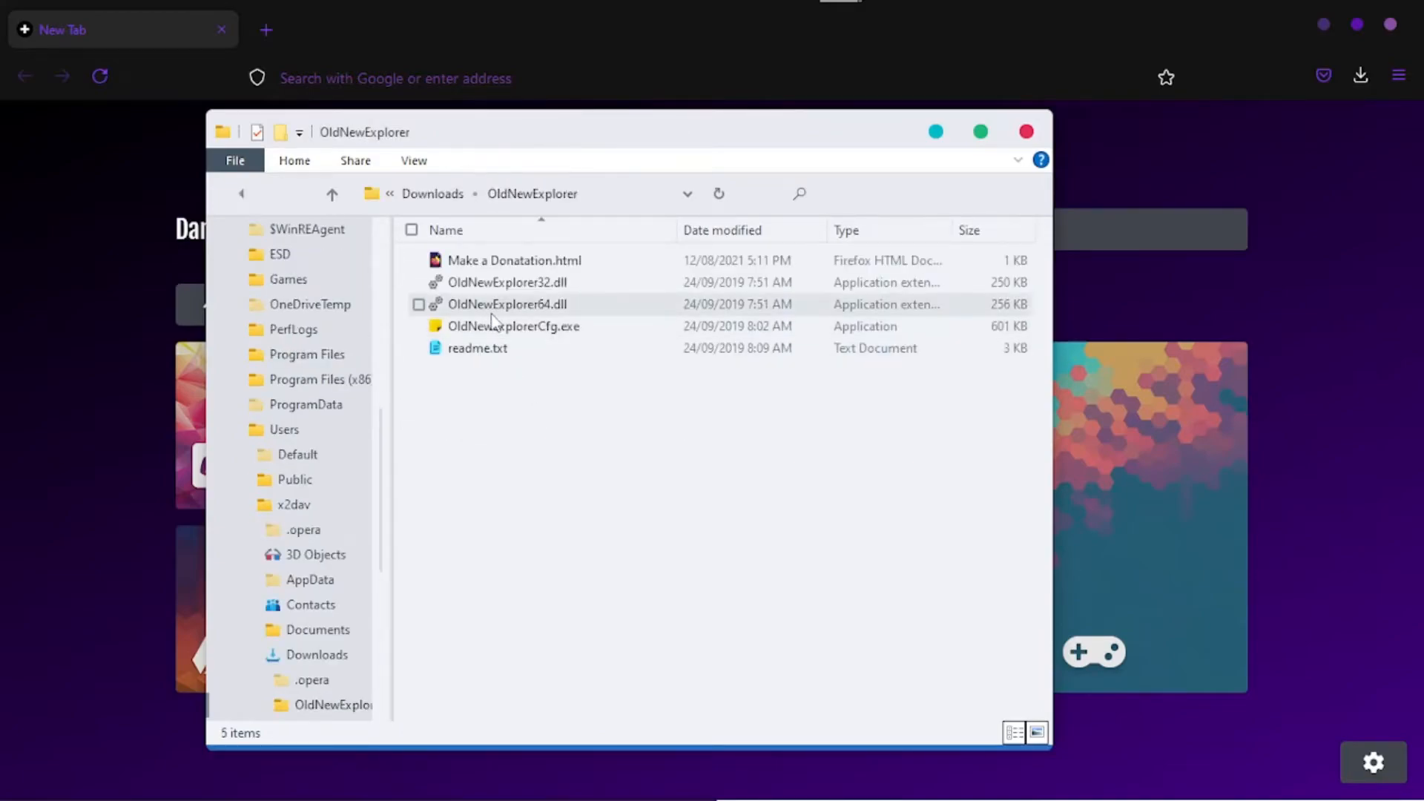
- Install the OldNewExplorer shell extension with OldNewExplorerCfg.exe, then close the configuration, File Explorer and Firefox windows
left_click(515, 333)
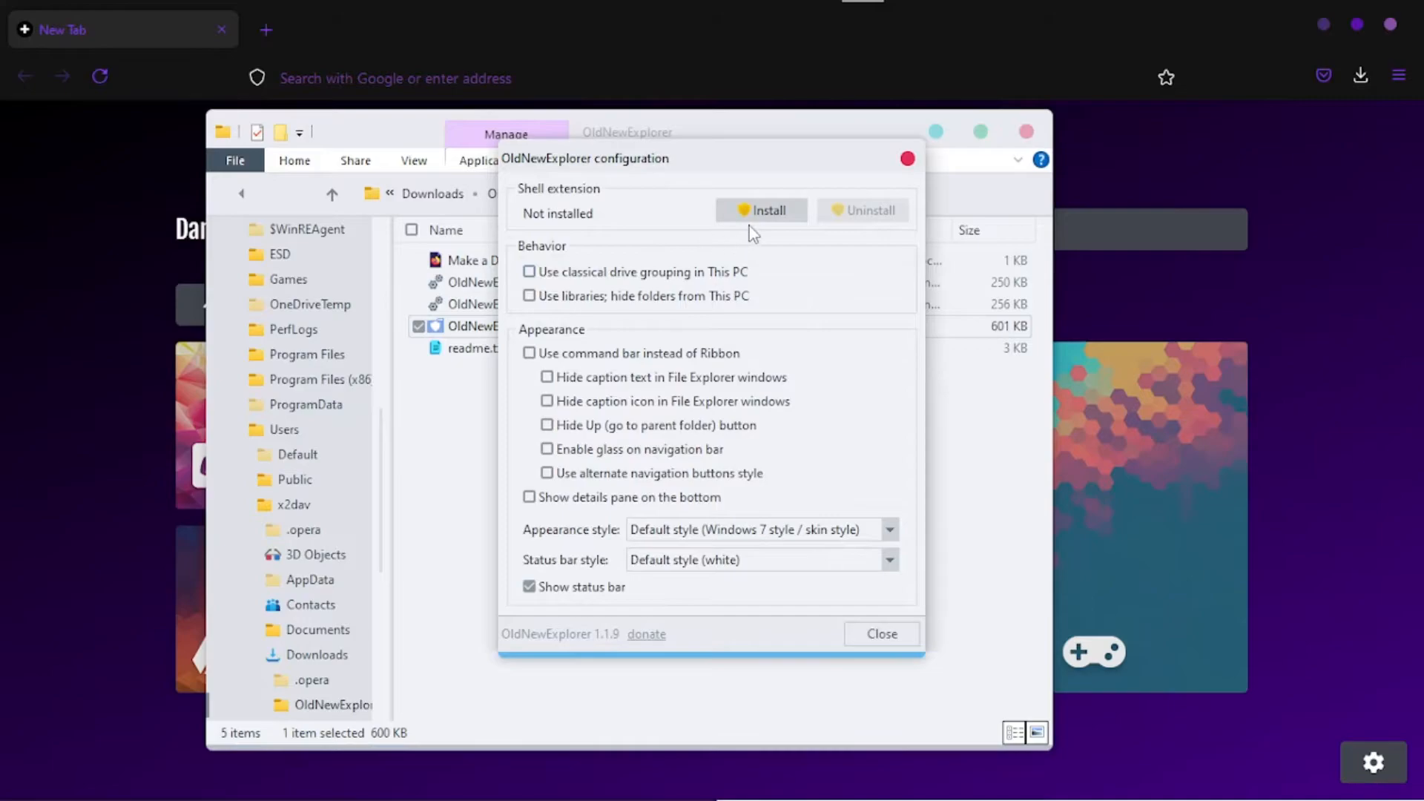
left_click(752, 210)
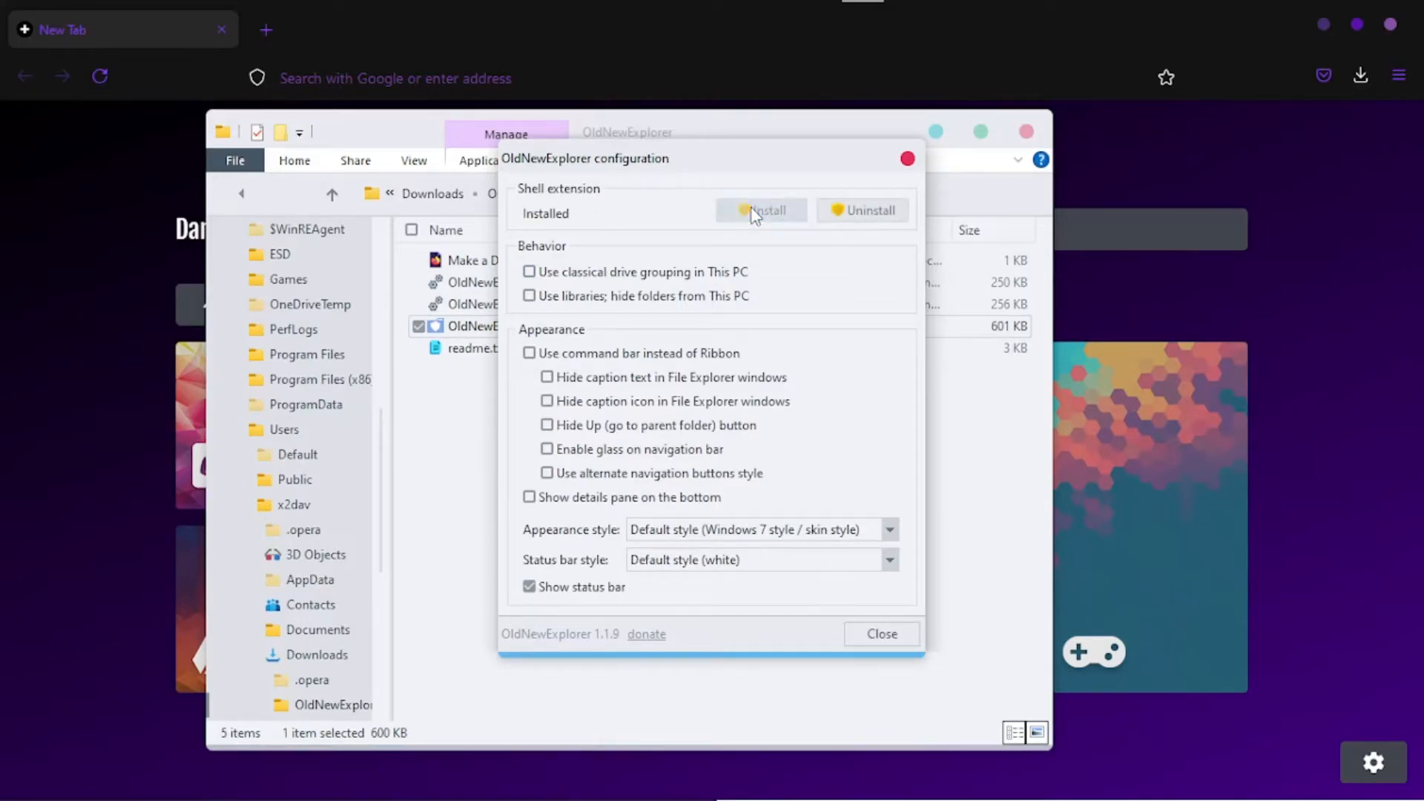
left_click(908, 159)
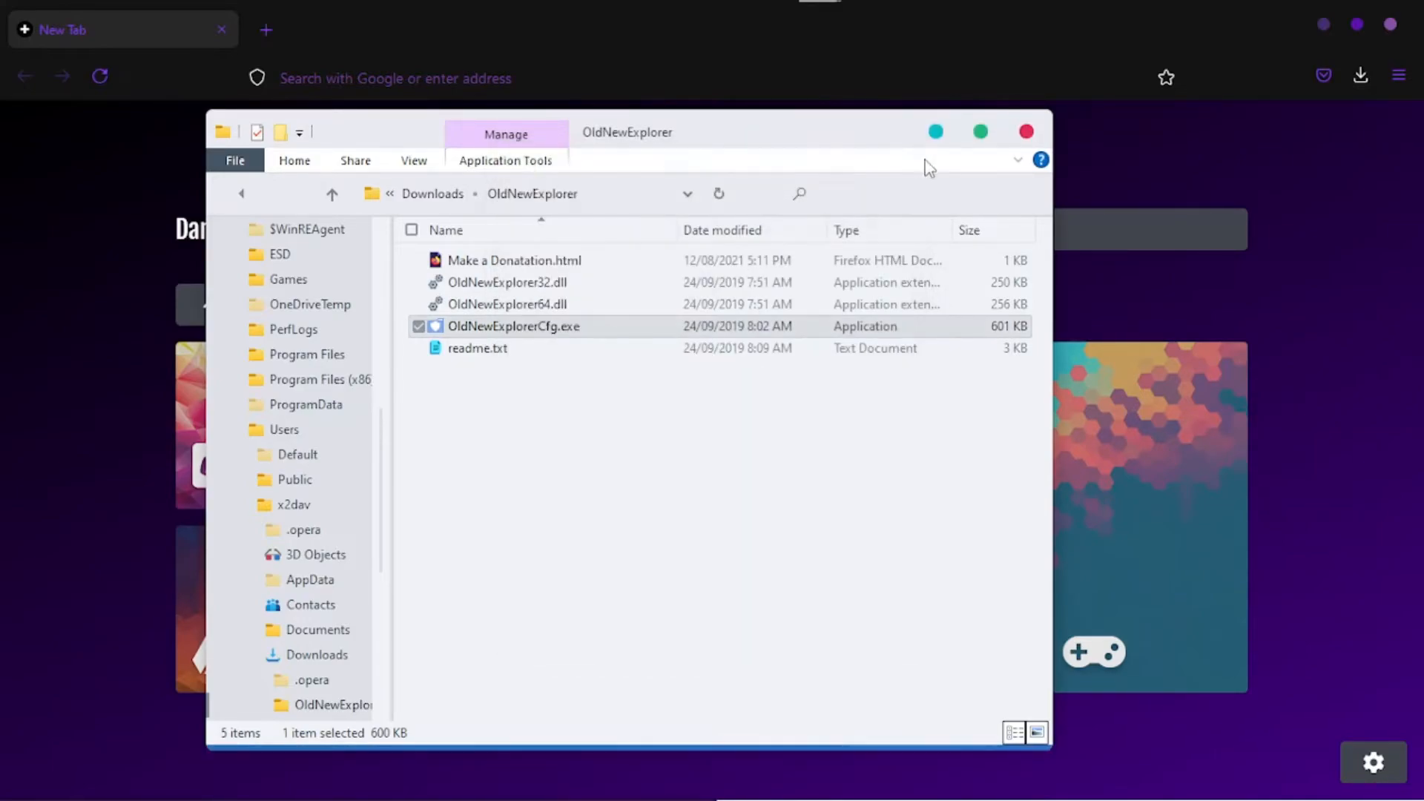
left_click(1027, 132)
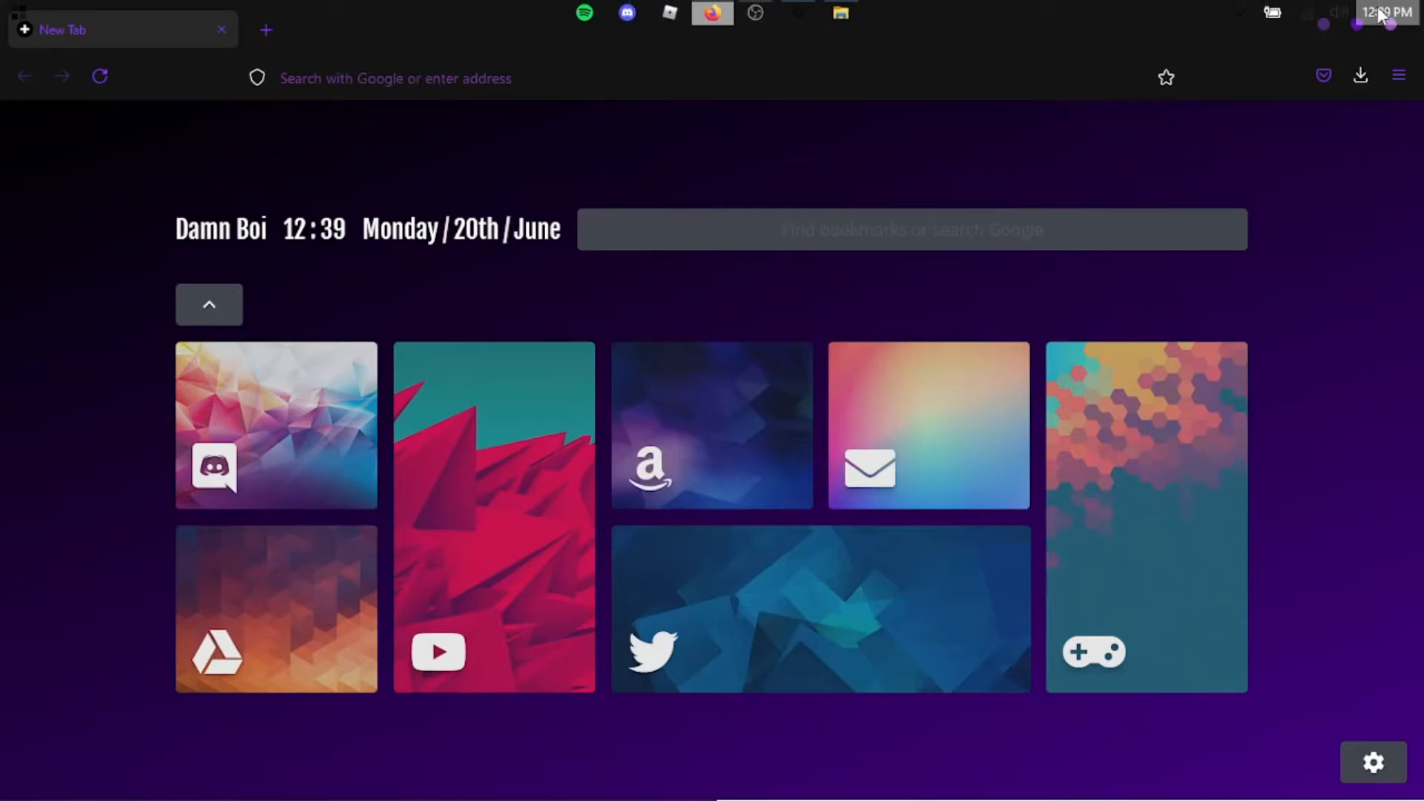
left_click(1390, 26)
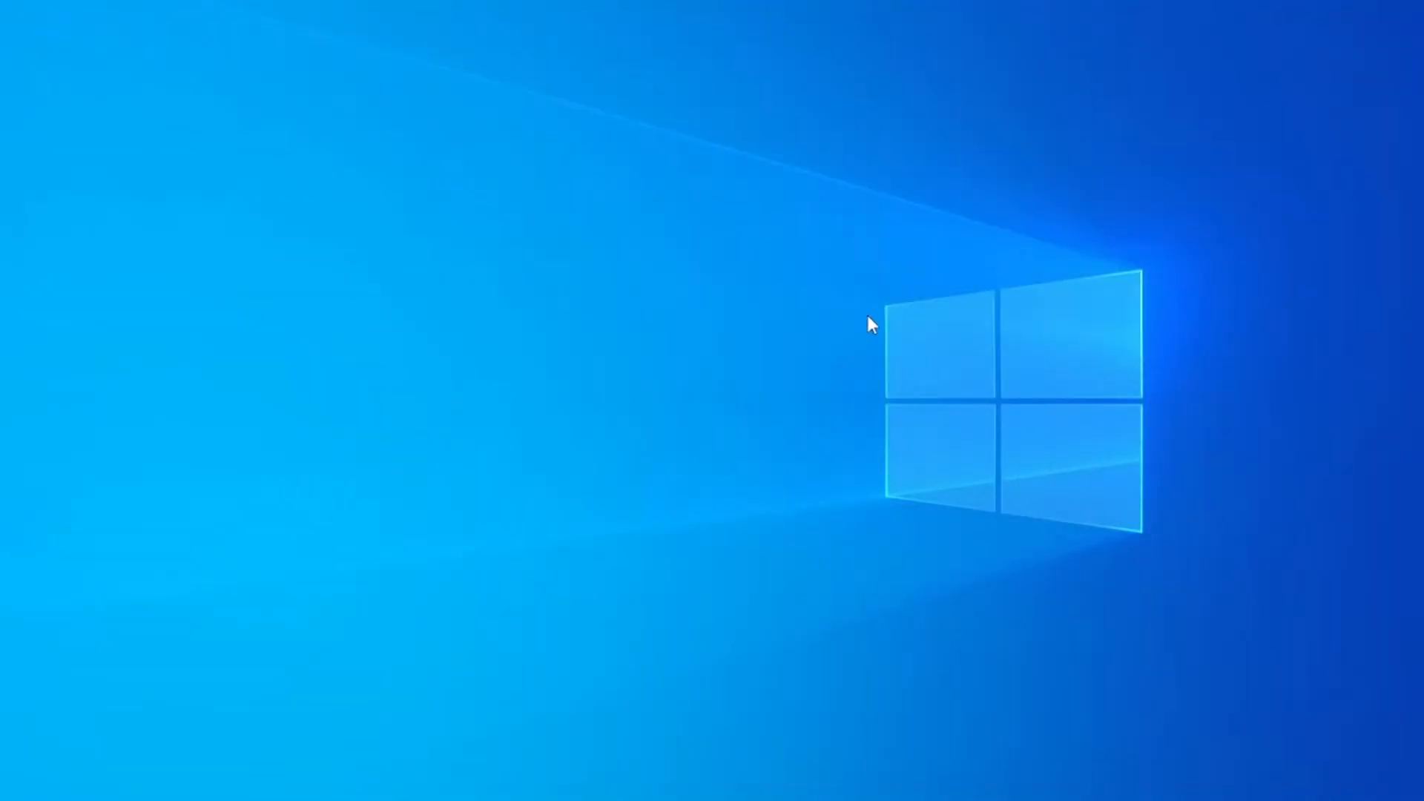
- Run OldNewExplorerCfg.exe from the OldNewExplorer folder in Downloads and uninstall its shell extension
key("super+e")
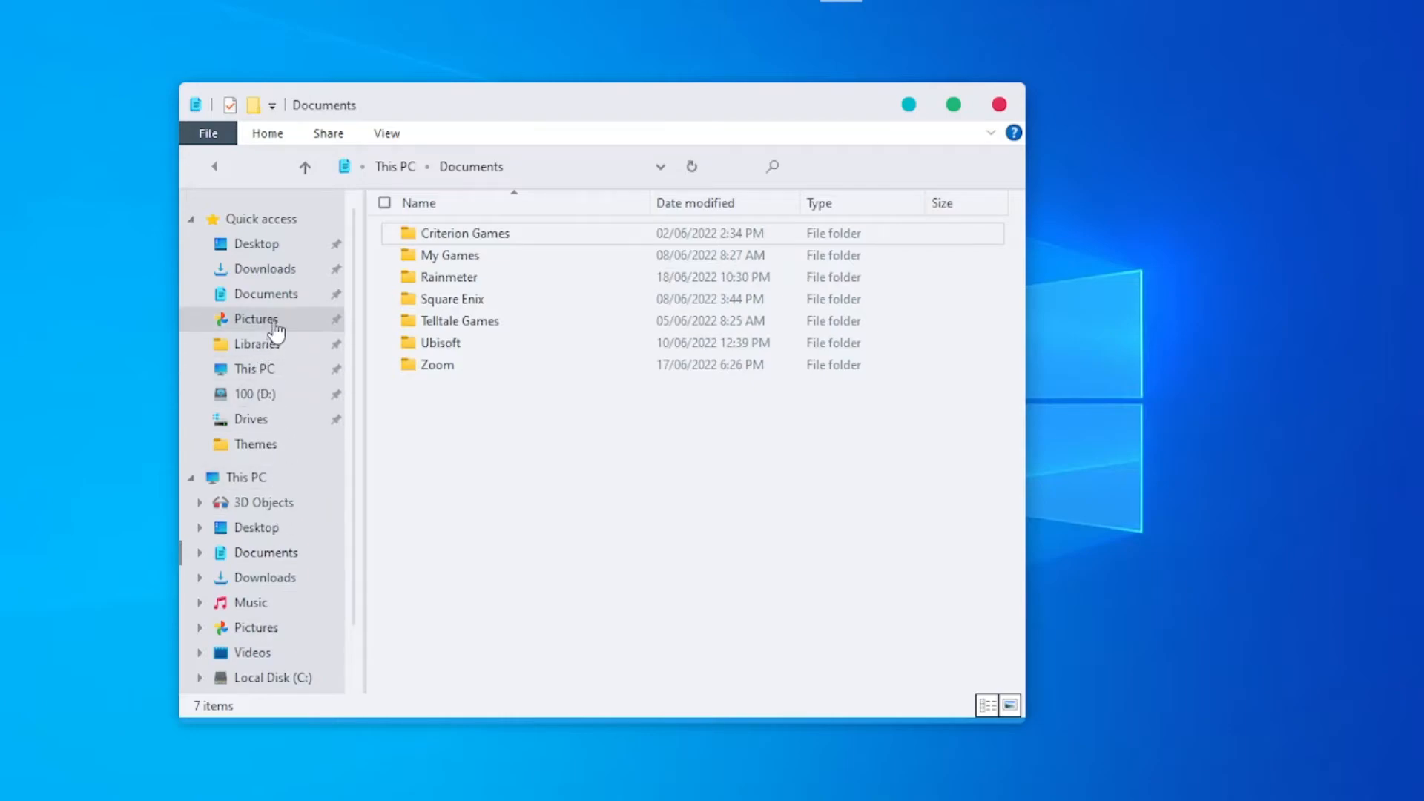
left_click(277, 279)
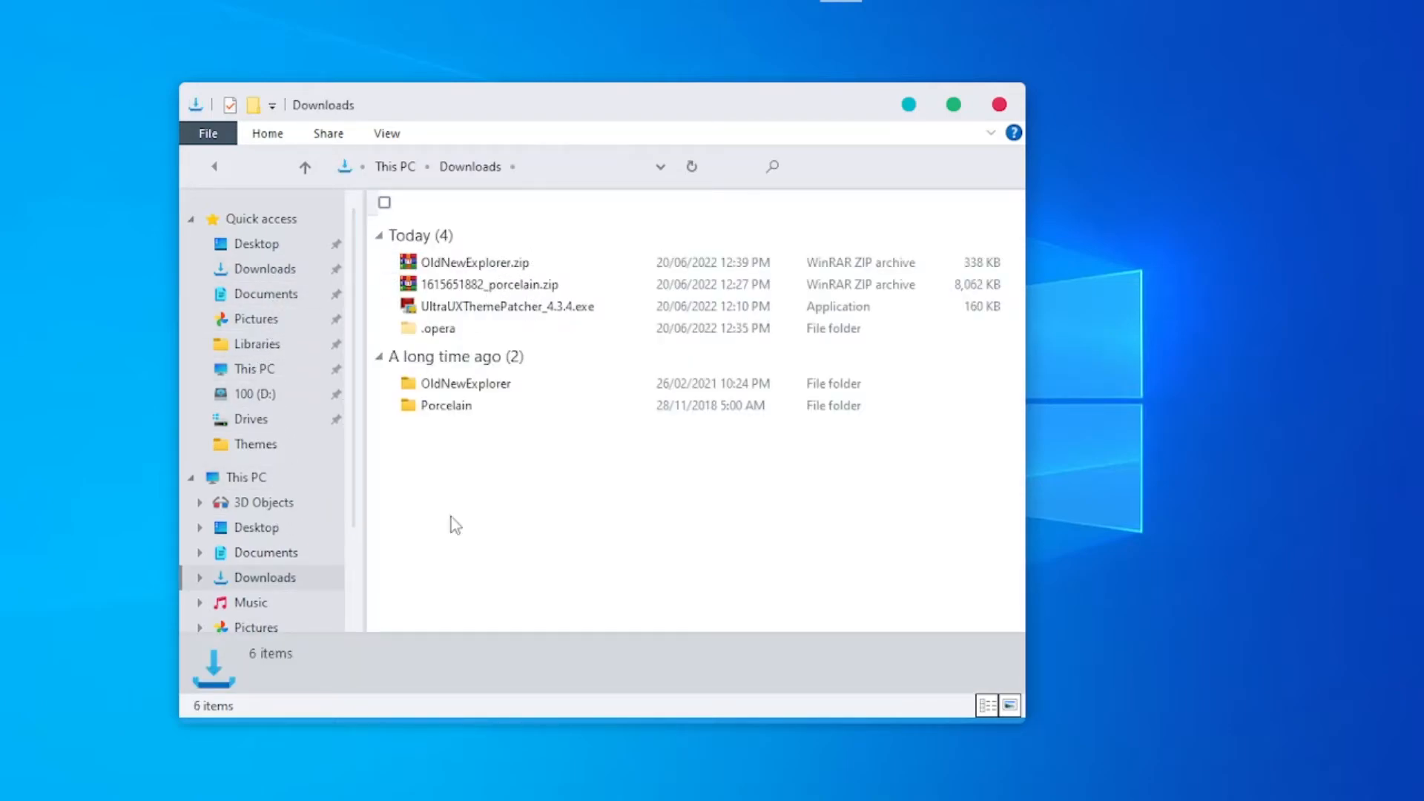
double_click(474, 386)
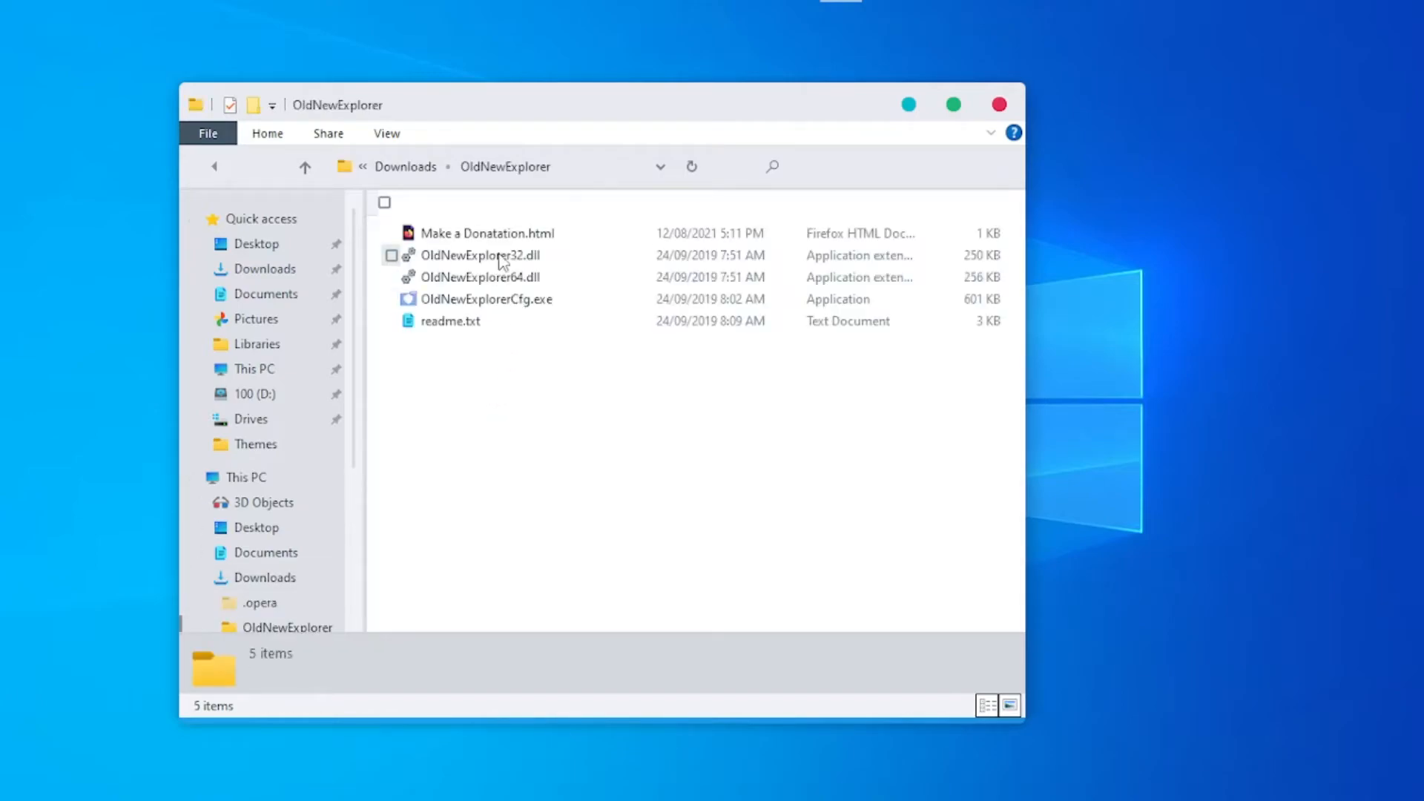
double_click(519, 303)
left_click(860, 210)
- Restart the Windows Explorer process from Task Manager
right_click(8, 7)
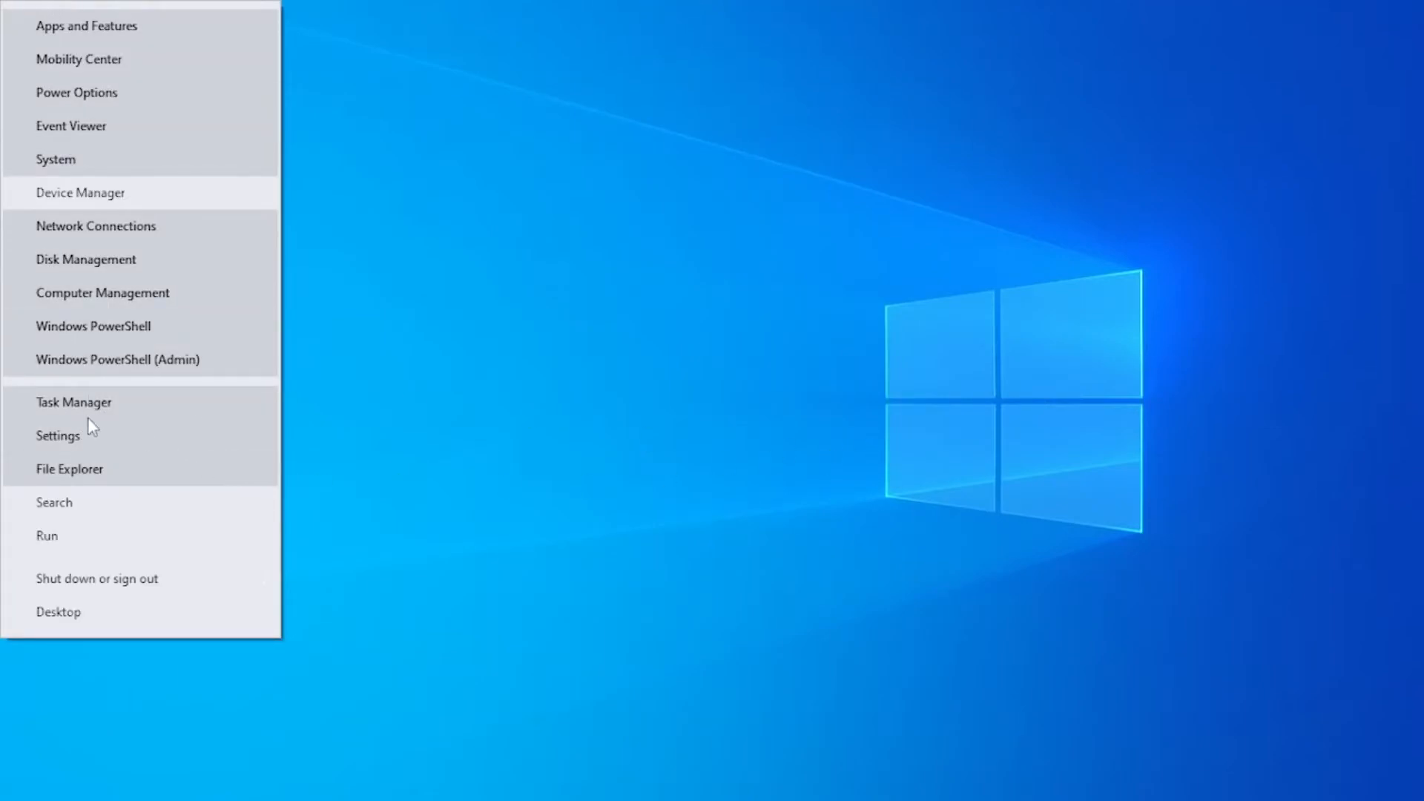
left_click(72, 402)
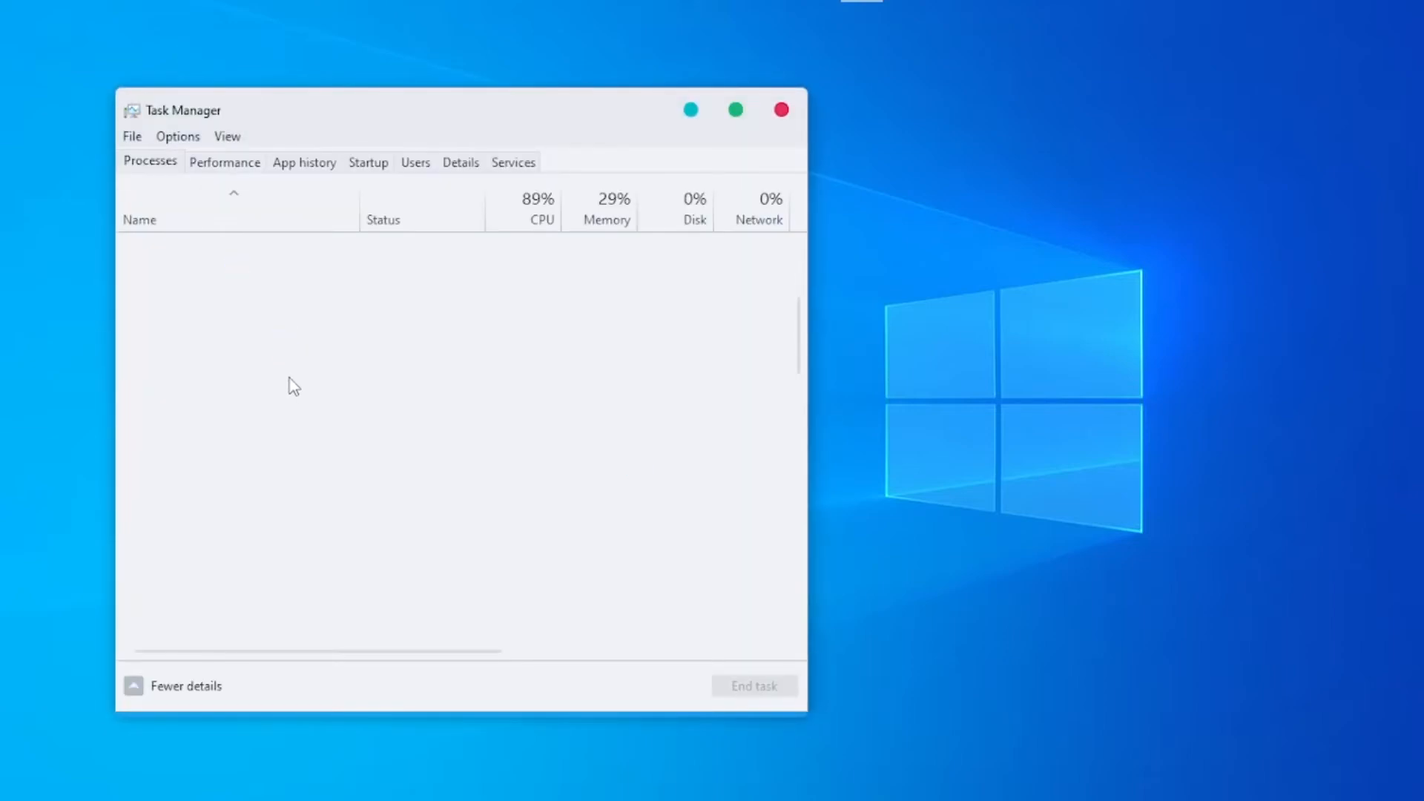
scroll(314, 405, "down", 5)
scroll(413, 528, "down", 13)
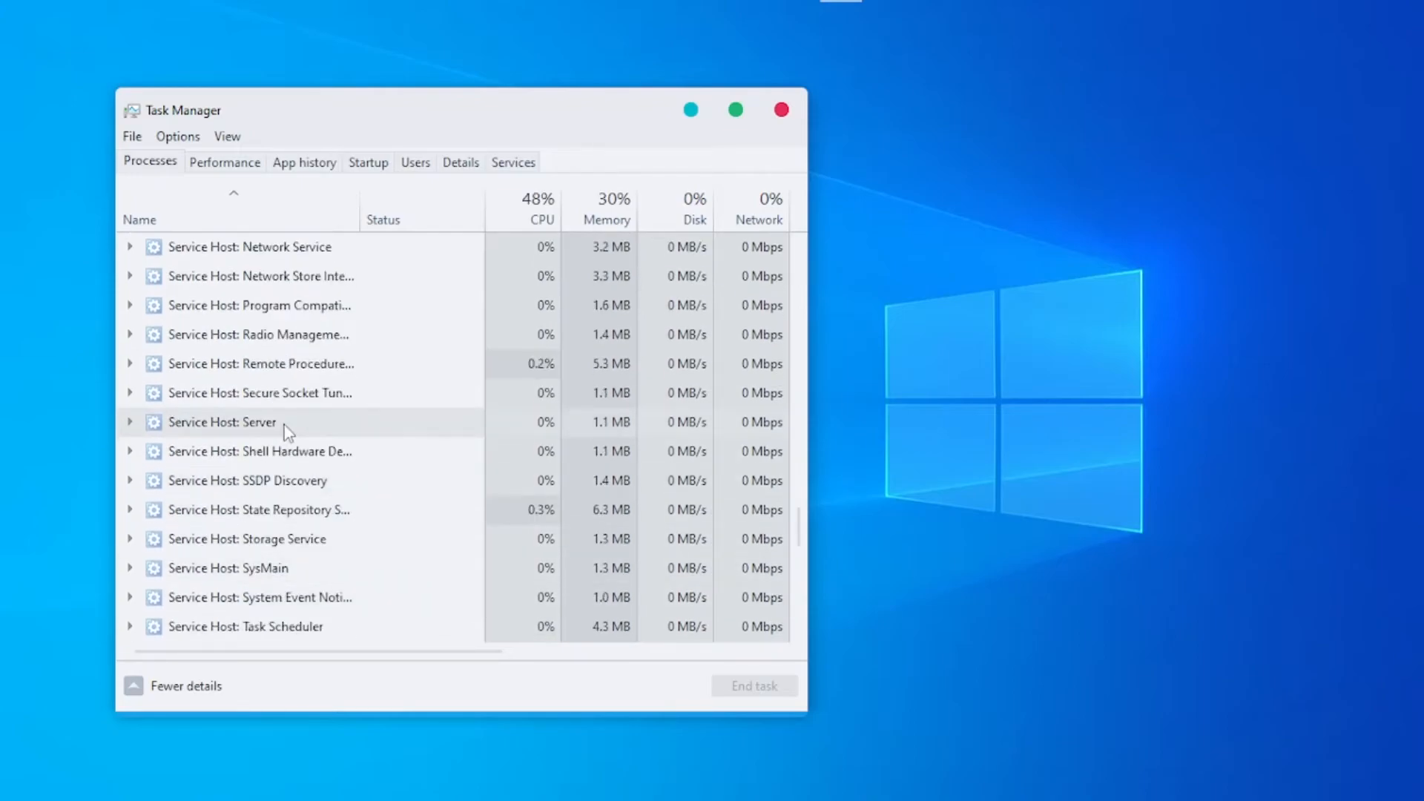
scroll(287, 432, "down", 8)
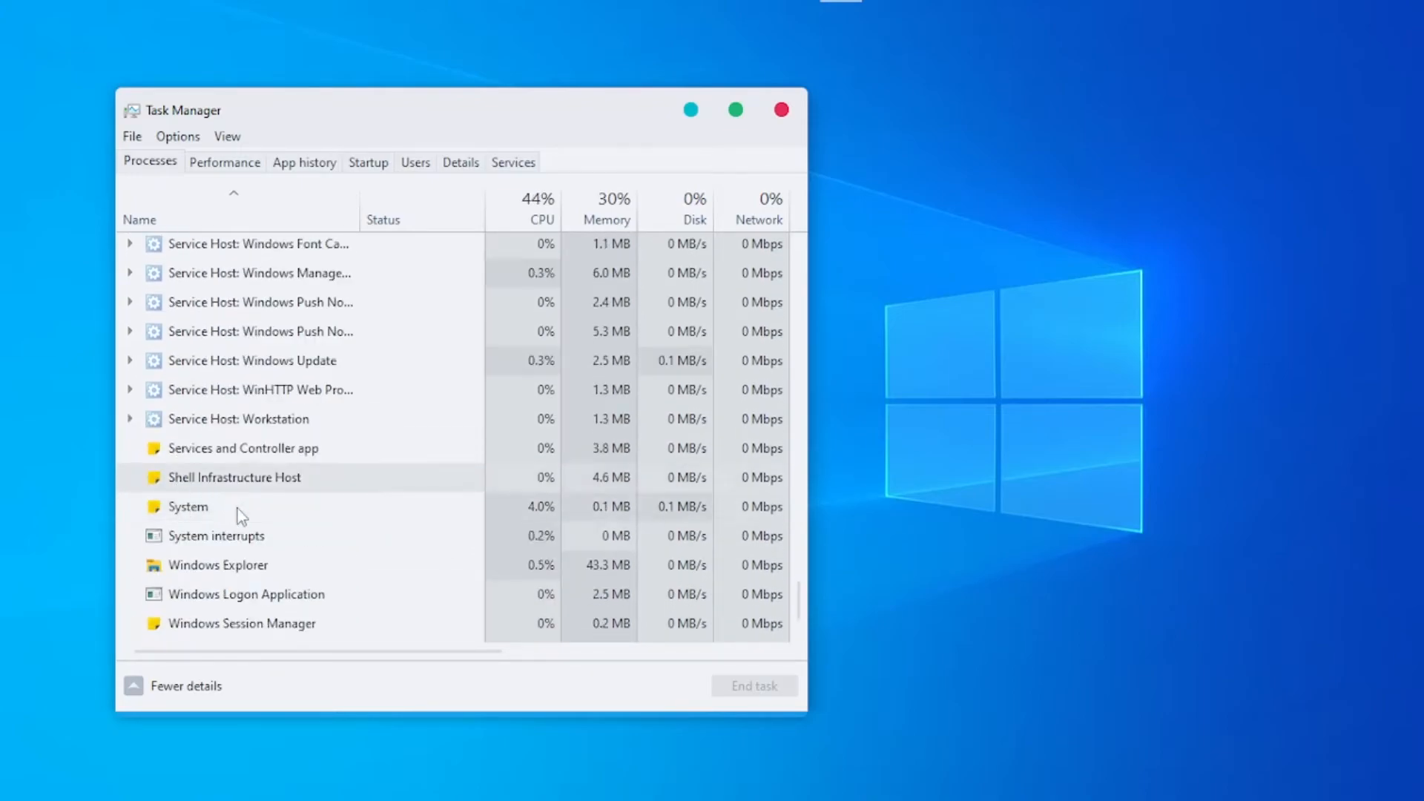
left_click(219, 568)
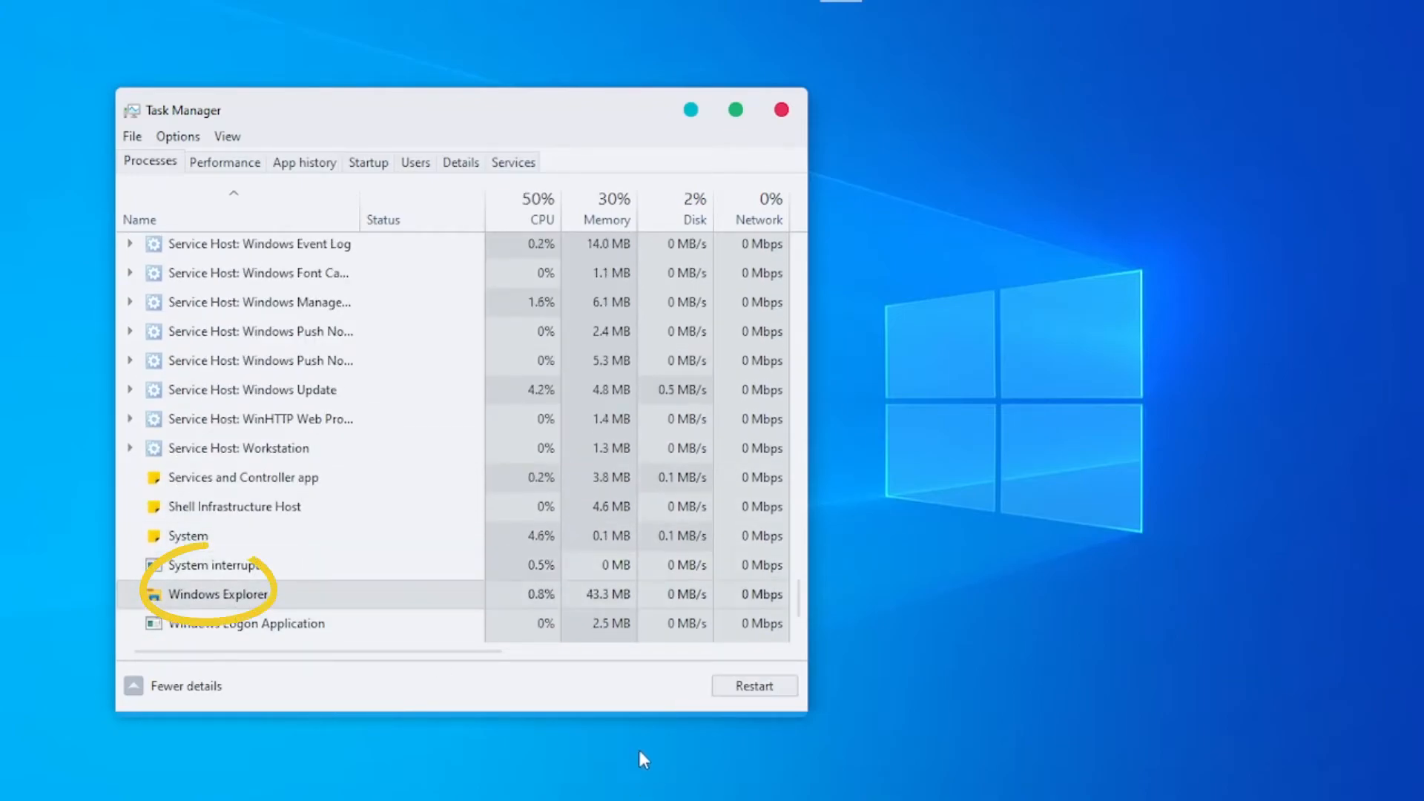
left_click(754, 687)
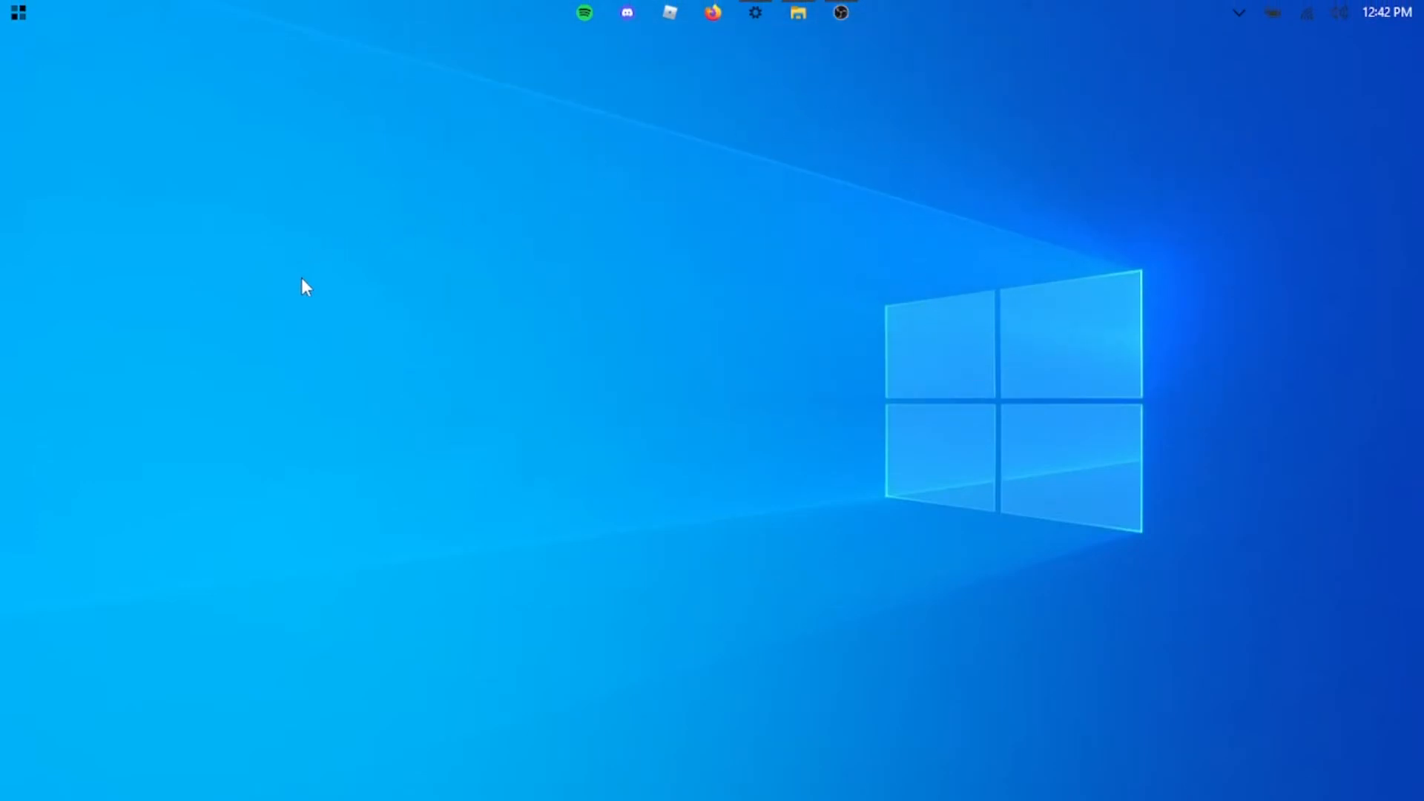
right_click(18, 12)
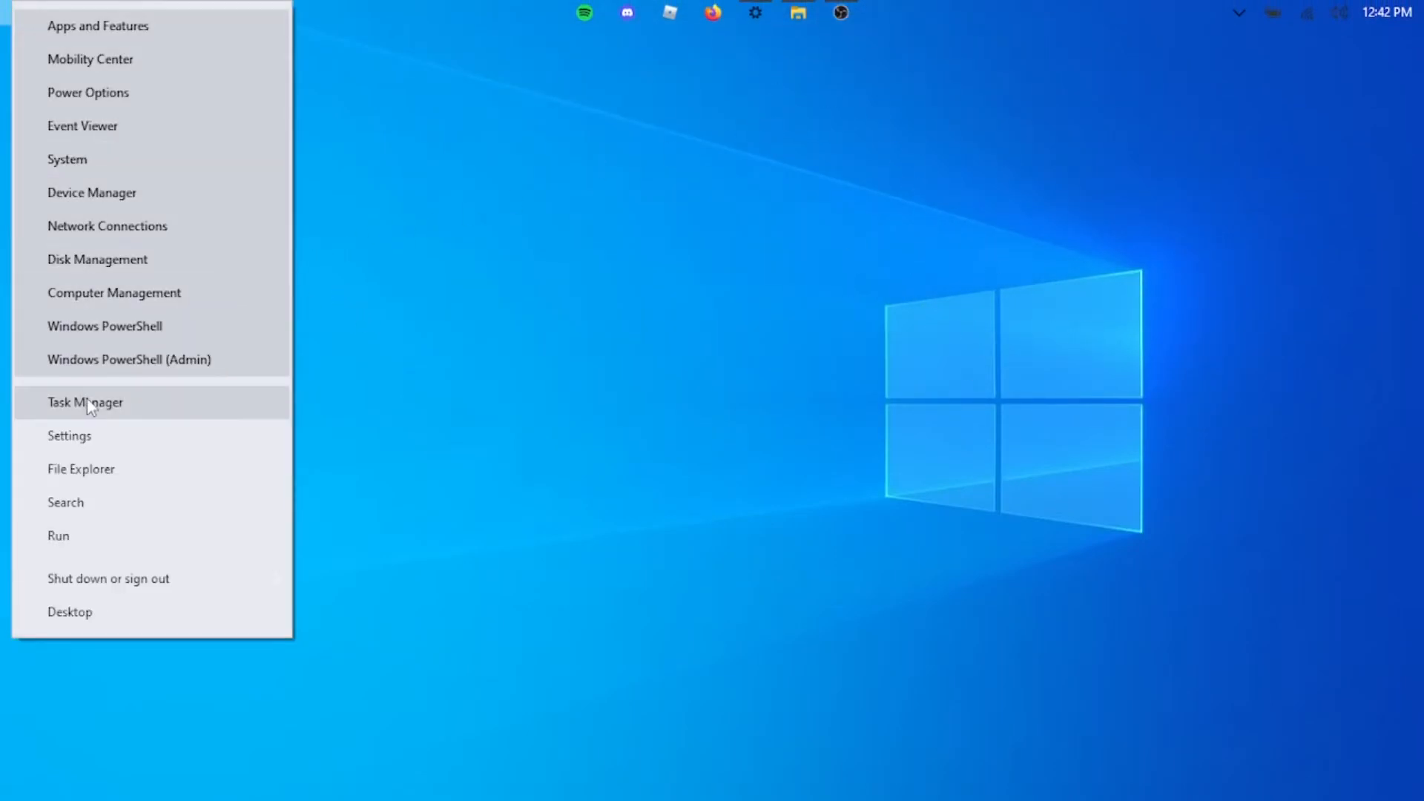
left_click(678, 270)
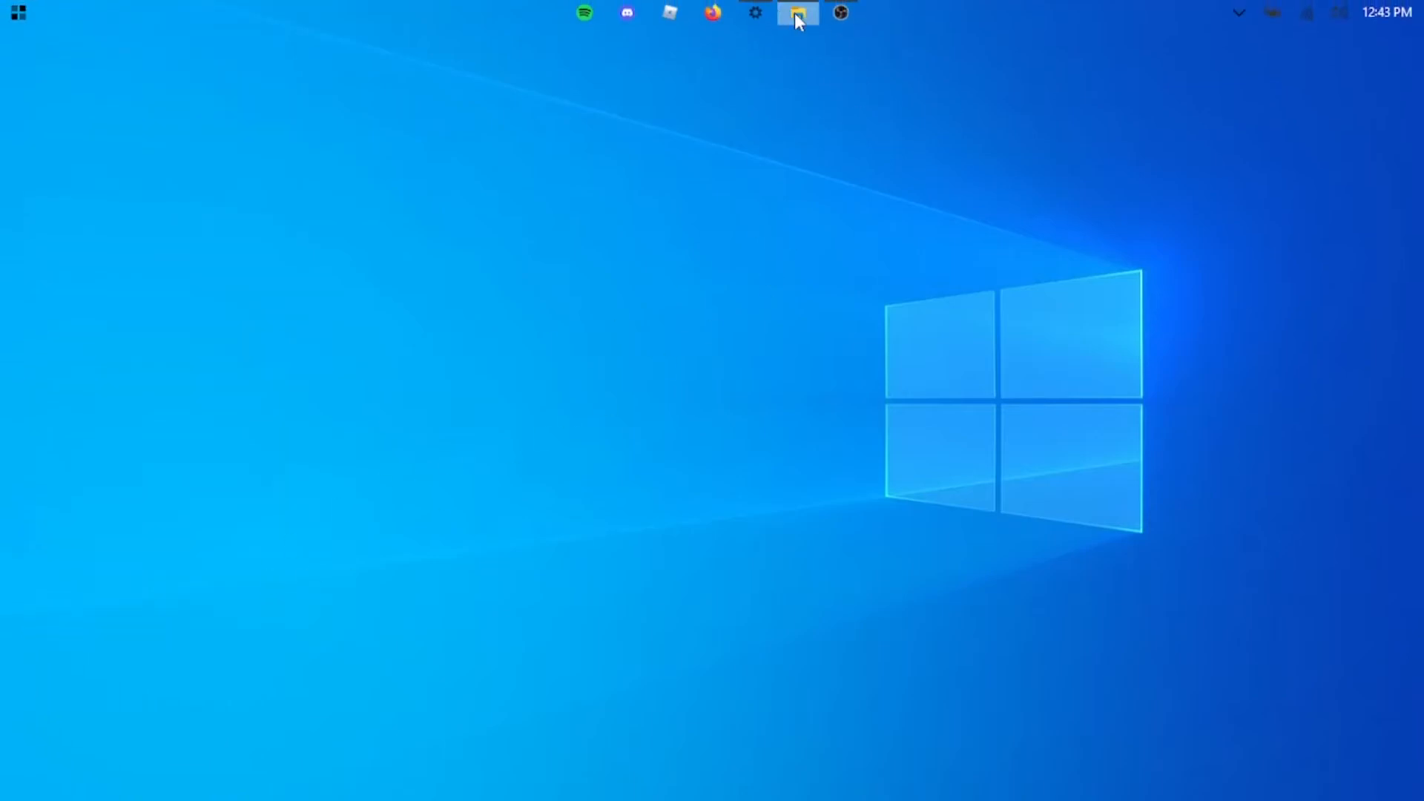
- Examine This PC in a File Explorer window, resizing and moving the window and dismissing the Windows Firewall notification
left_click(798, 12)
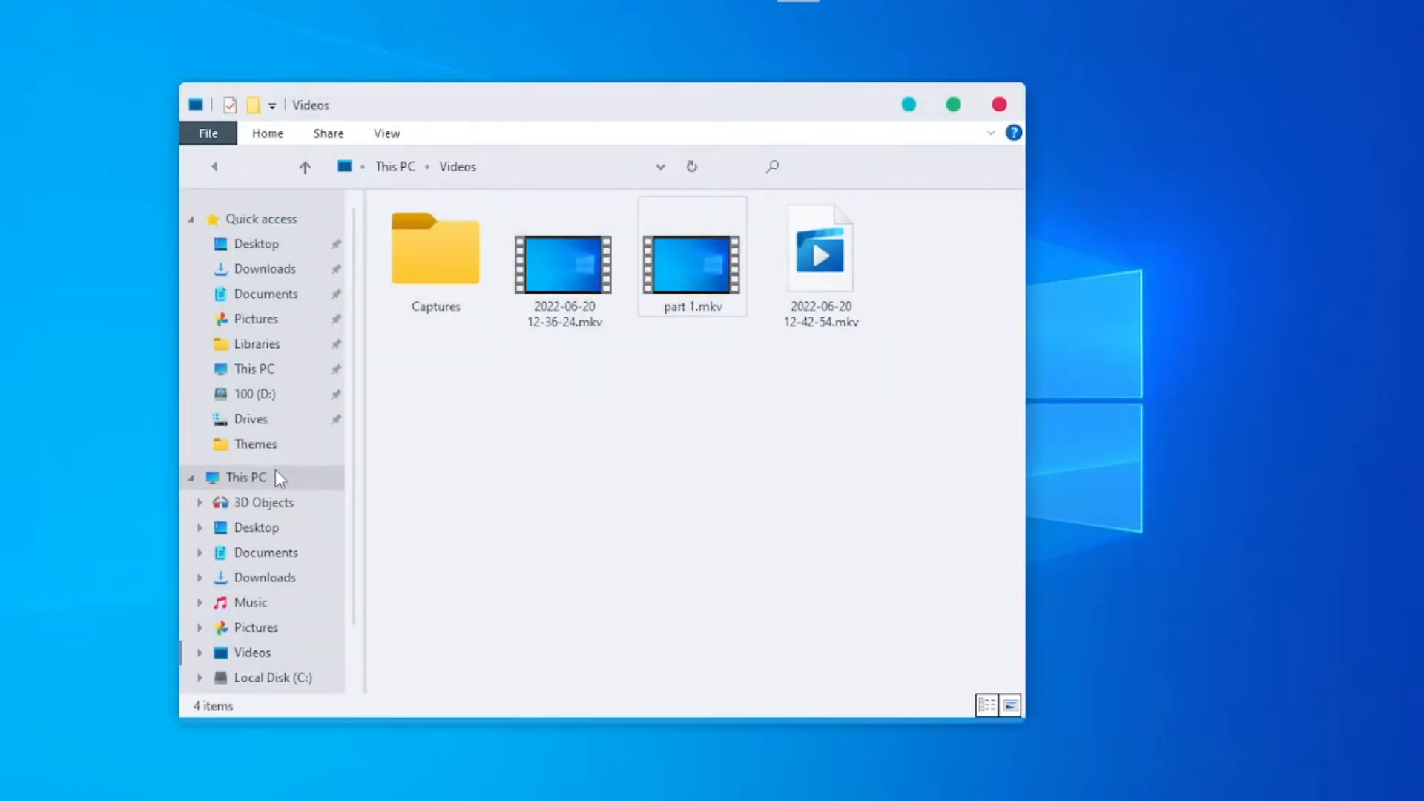
left_click(276, 475)
left_click_drag(801, 680, 767, 641)
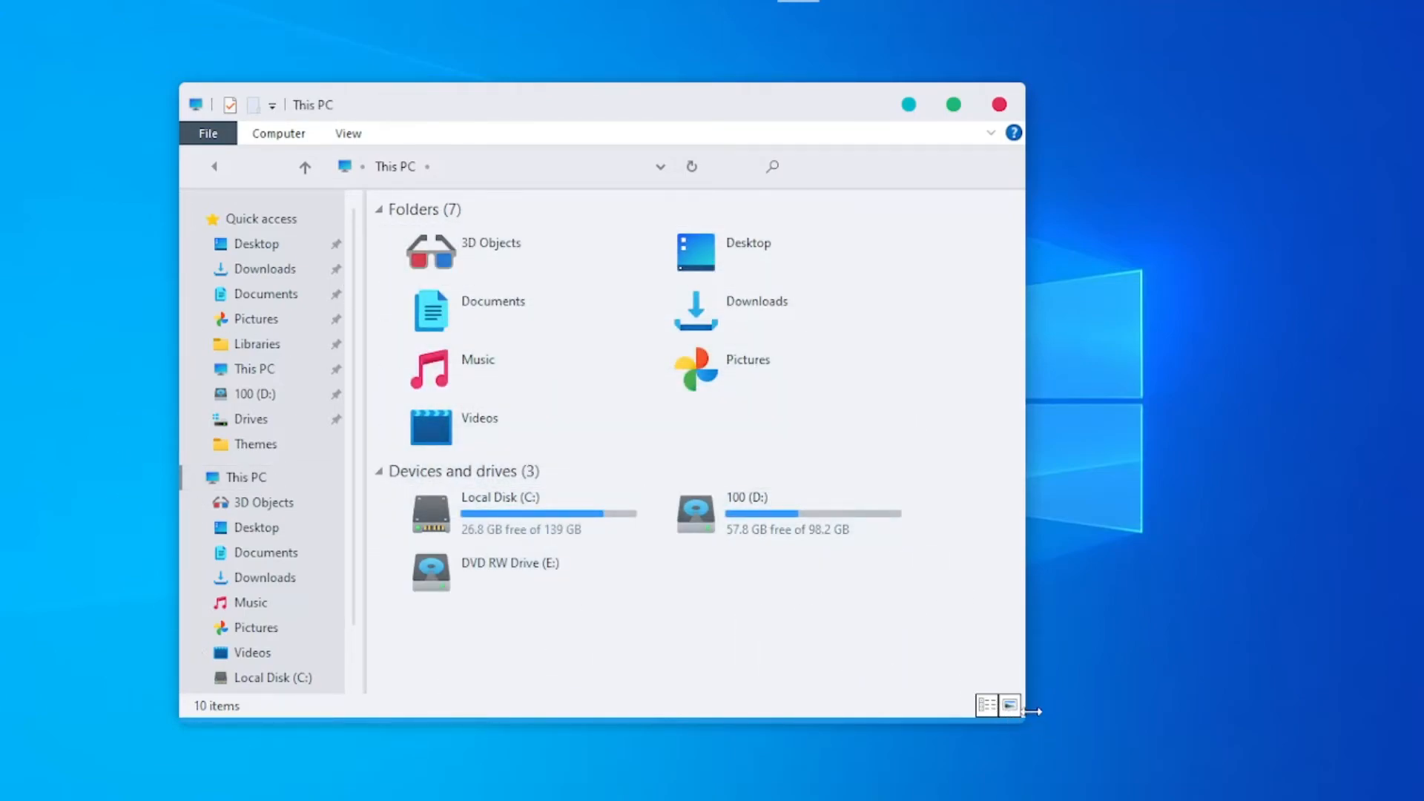
left_click_drag(1030, 724, 1049, 677)
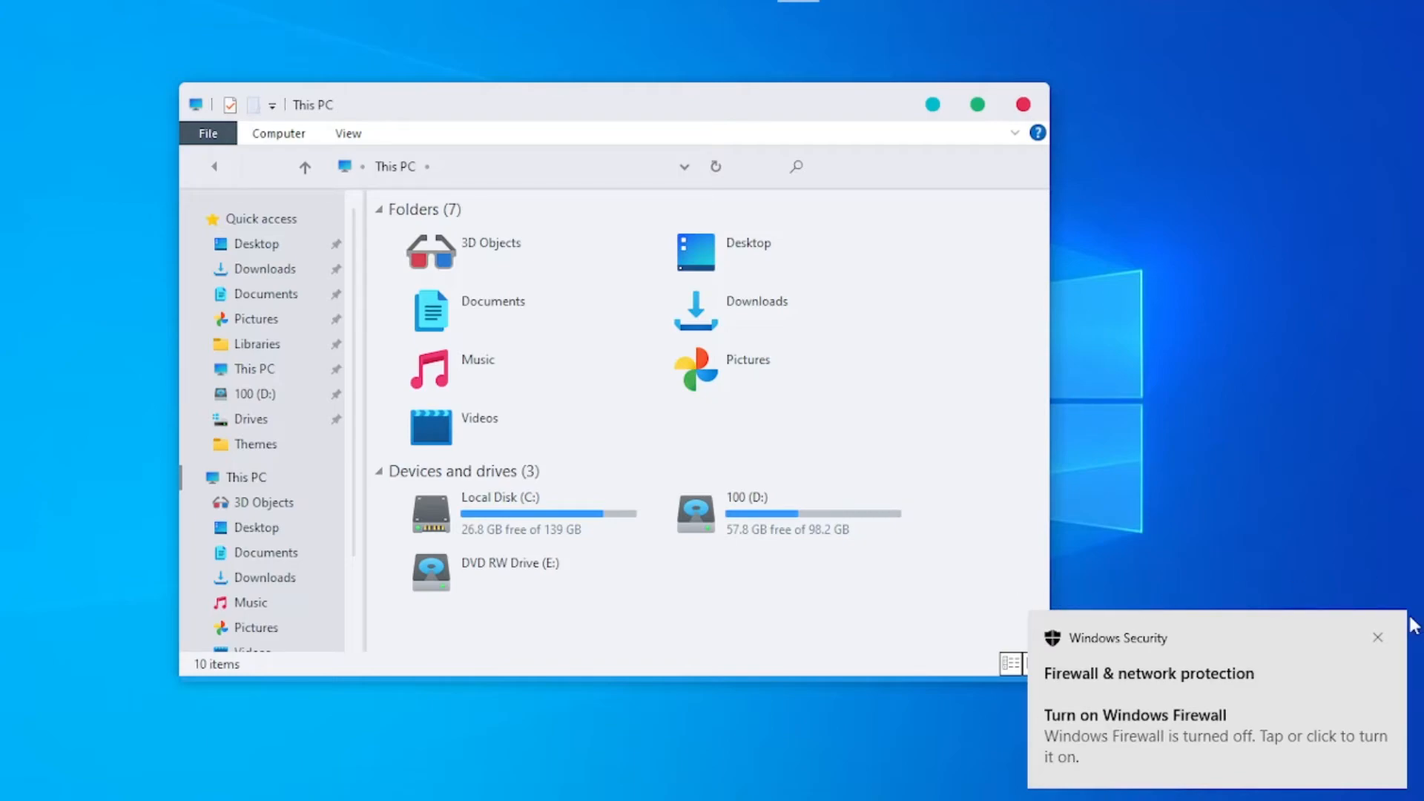
left_click(1378, 640)
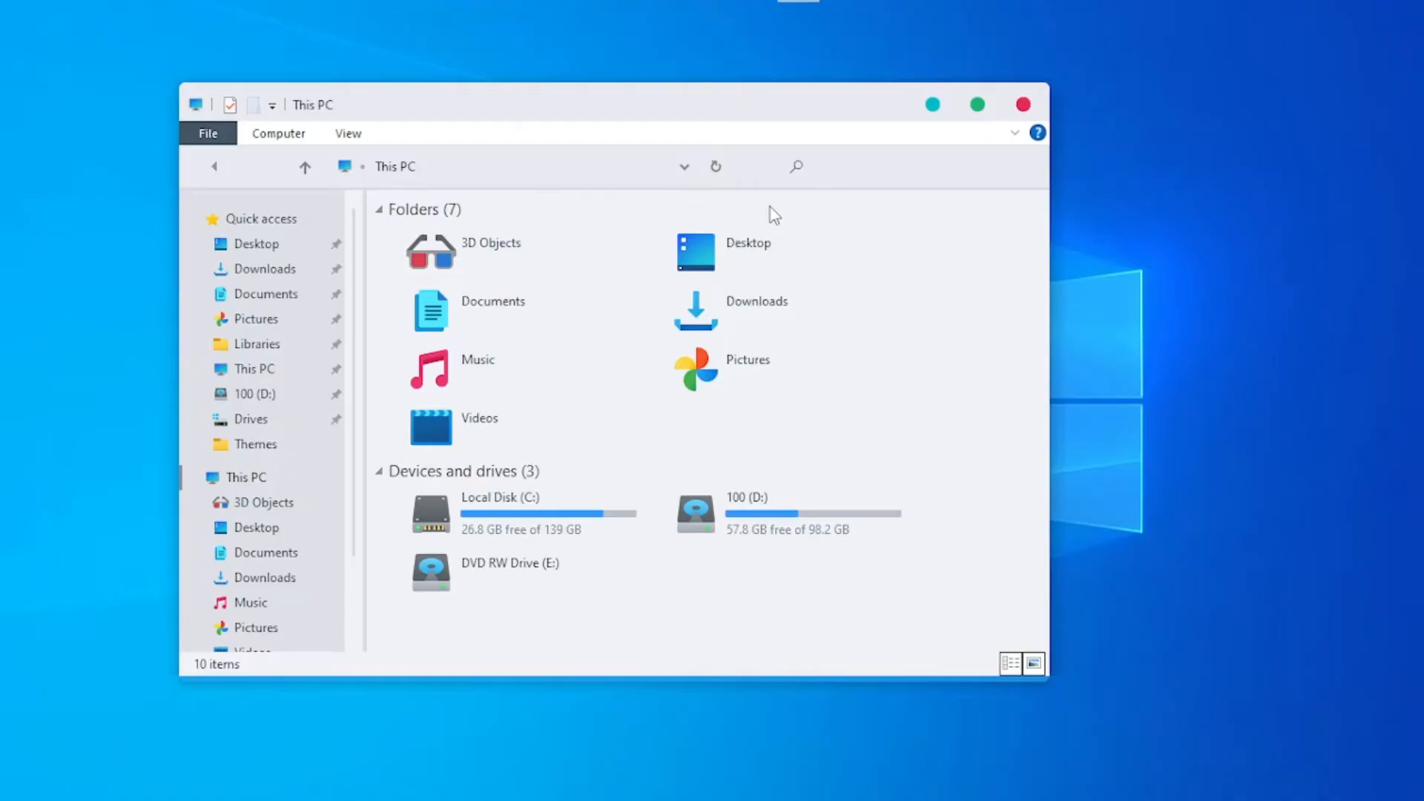
left_click_drag(879, 115, 956, 110)
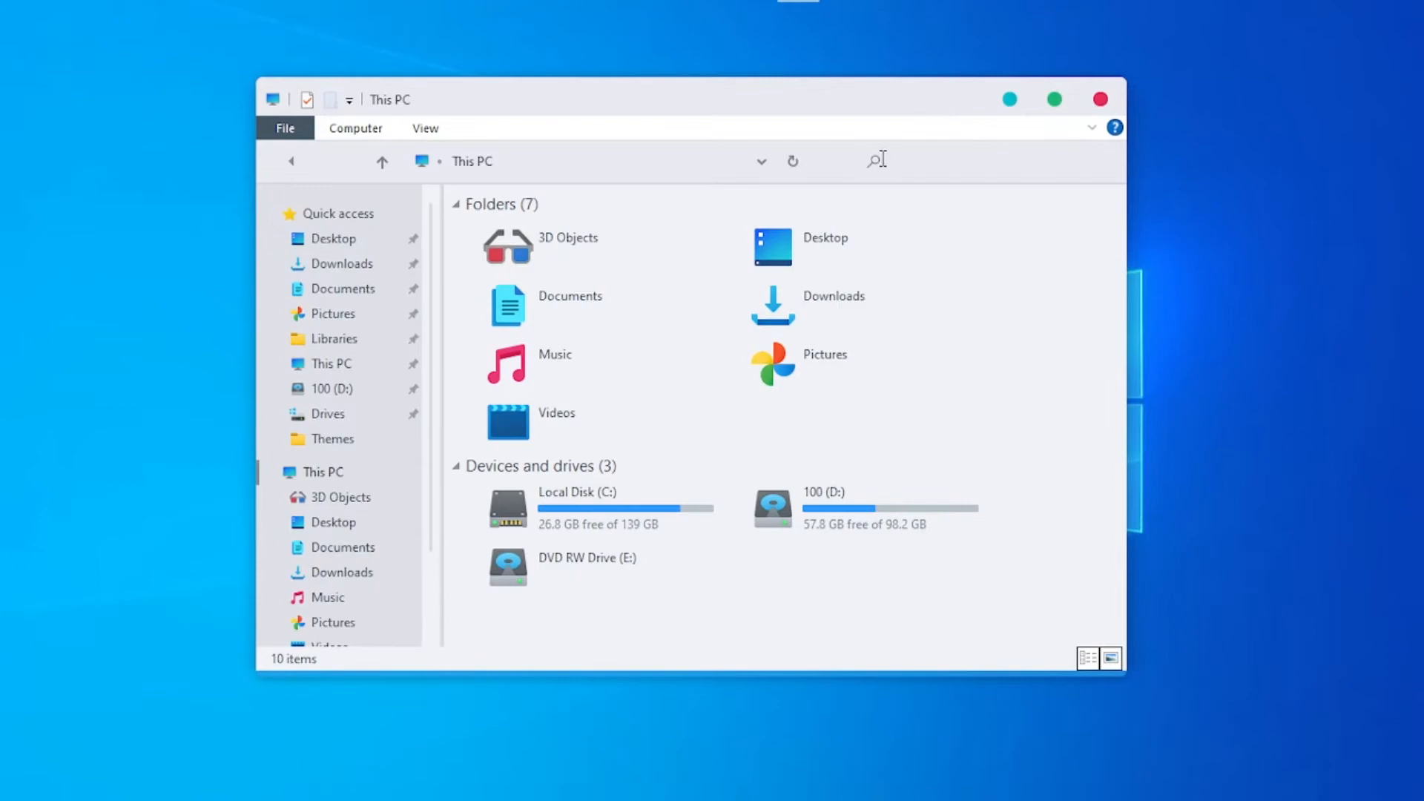
- Switch back to the default Windows theme in the personalization settings and minimize the Settings window
mouse_move(652, 2)
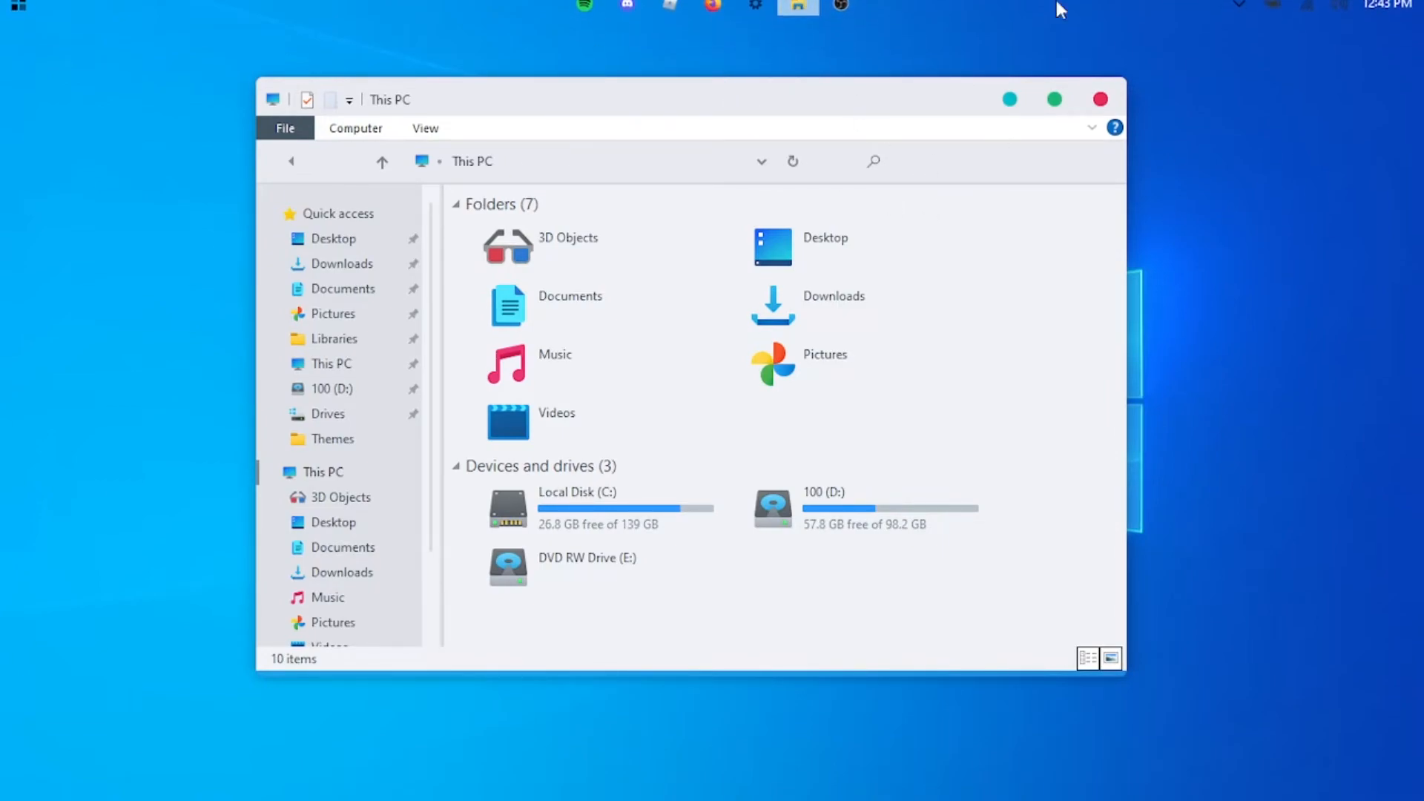
left_click(755, 6)
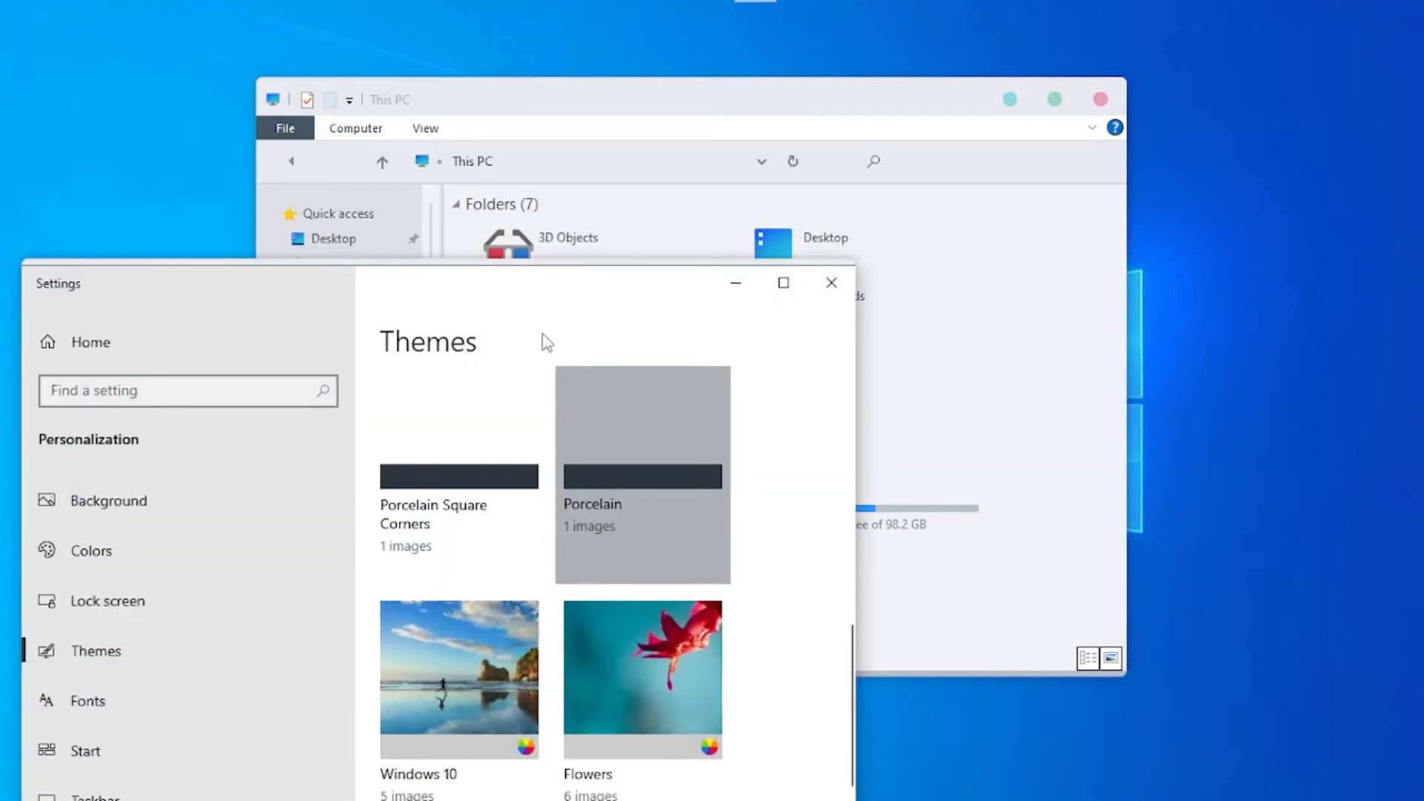
left_click_drag(481, 297, 563, 75)
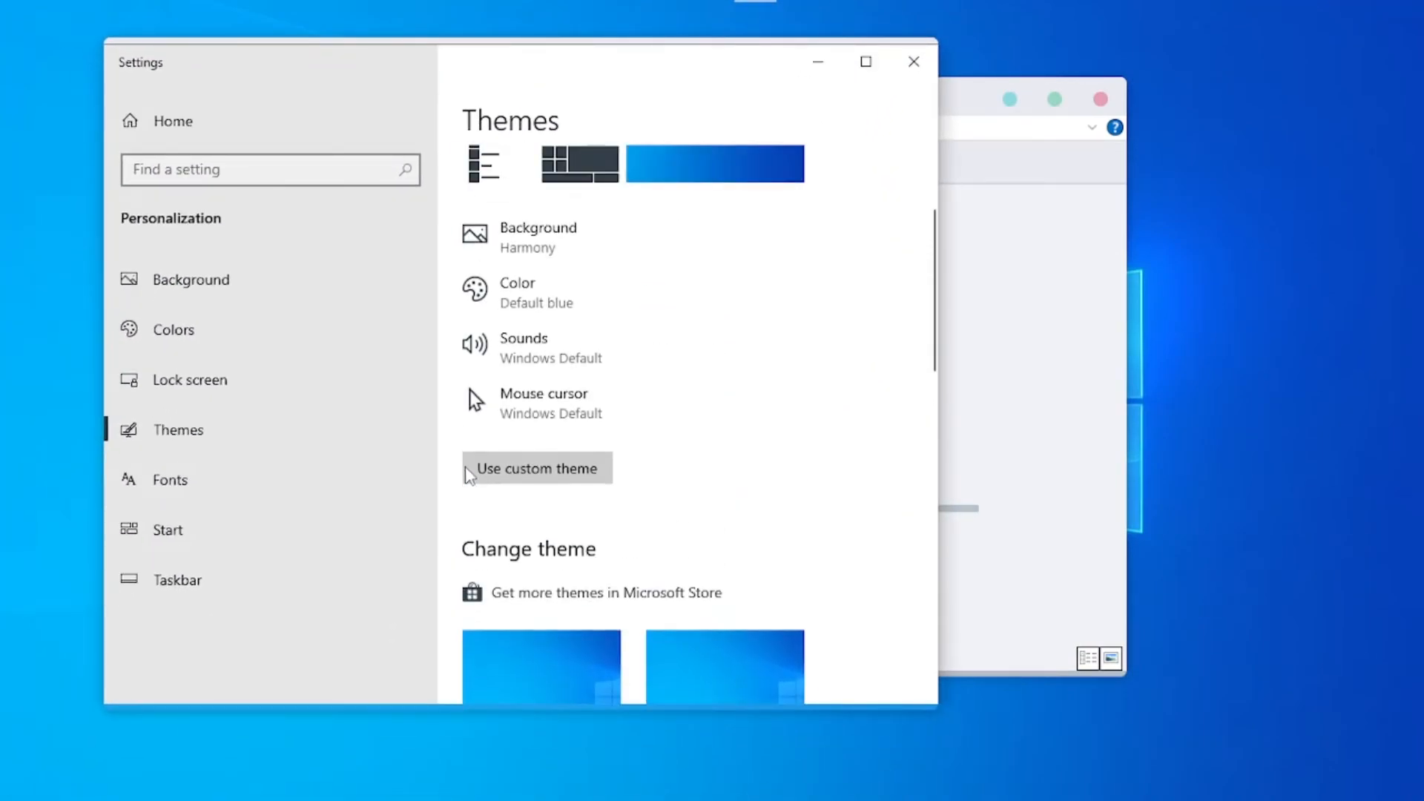
scroll(516, 491, "down", 3)
left_click(583, 493)
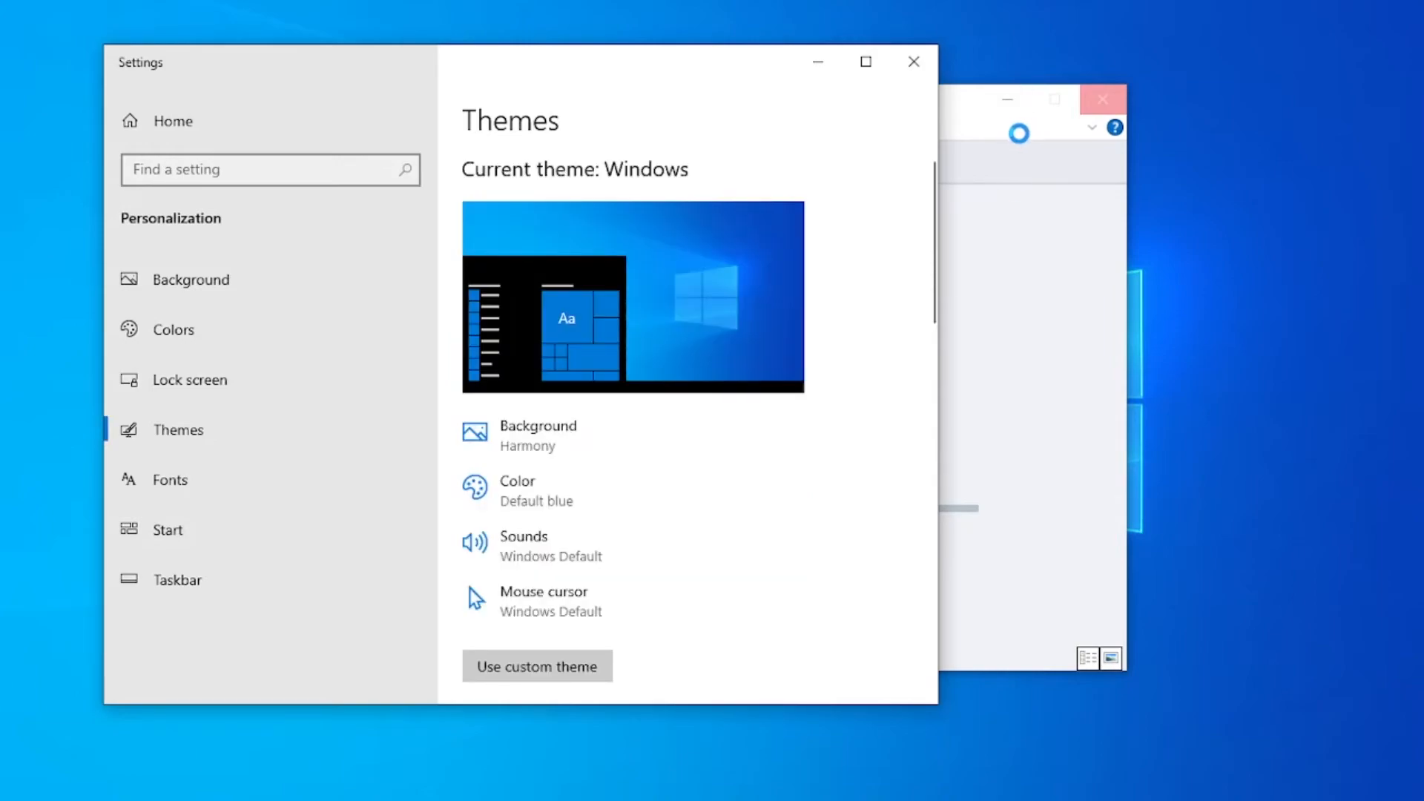
left_click(814, 61)
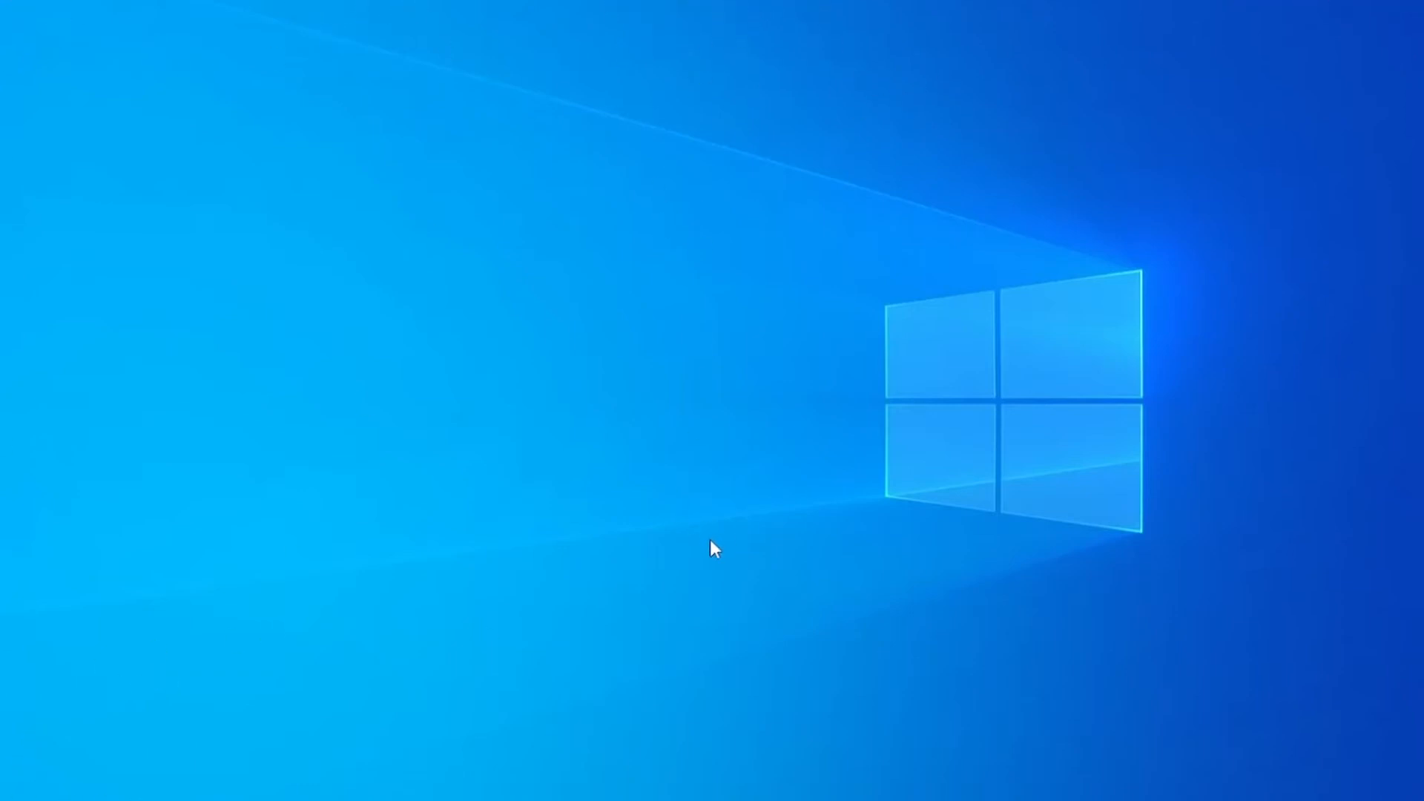
- Check the default look of File Explorer and the desktop context menu, and open the Themes folder under Windows\Resources
key("super+e")
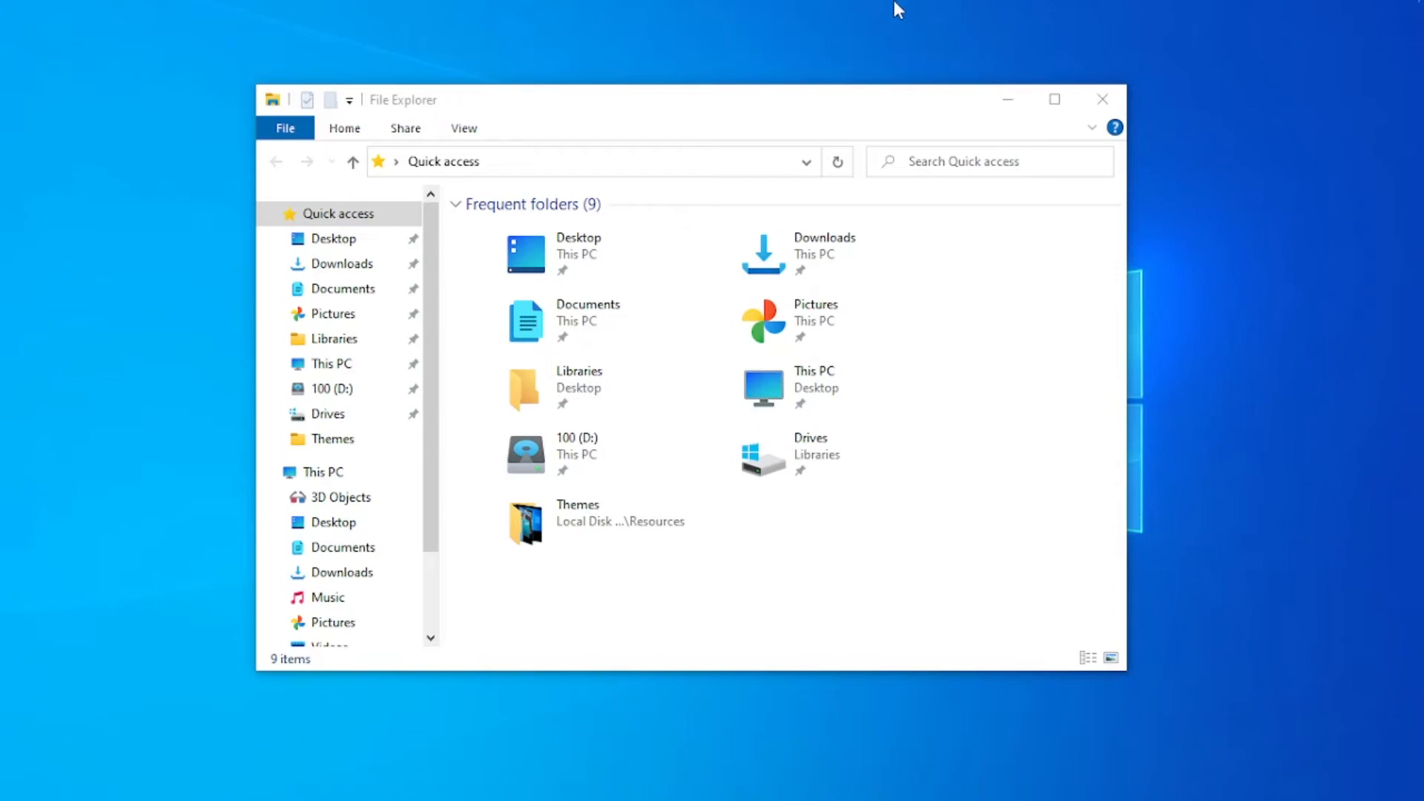
right_click(321, 797)
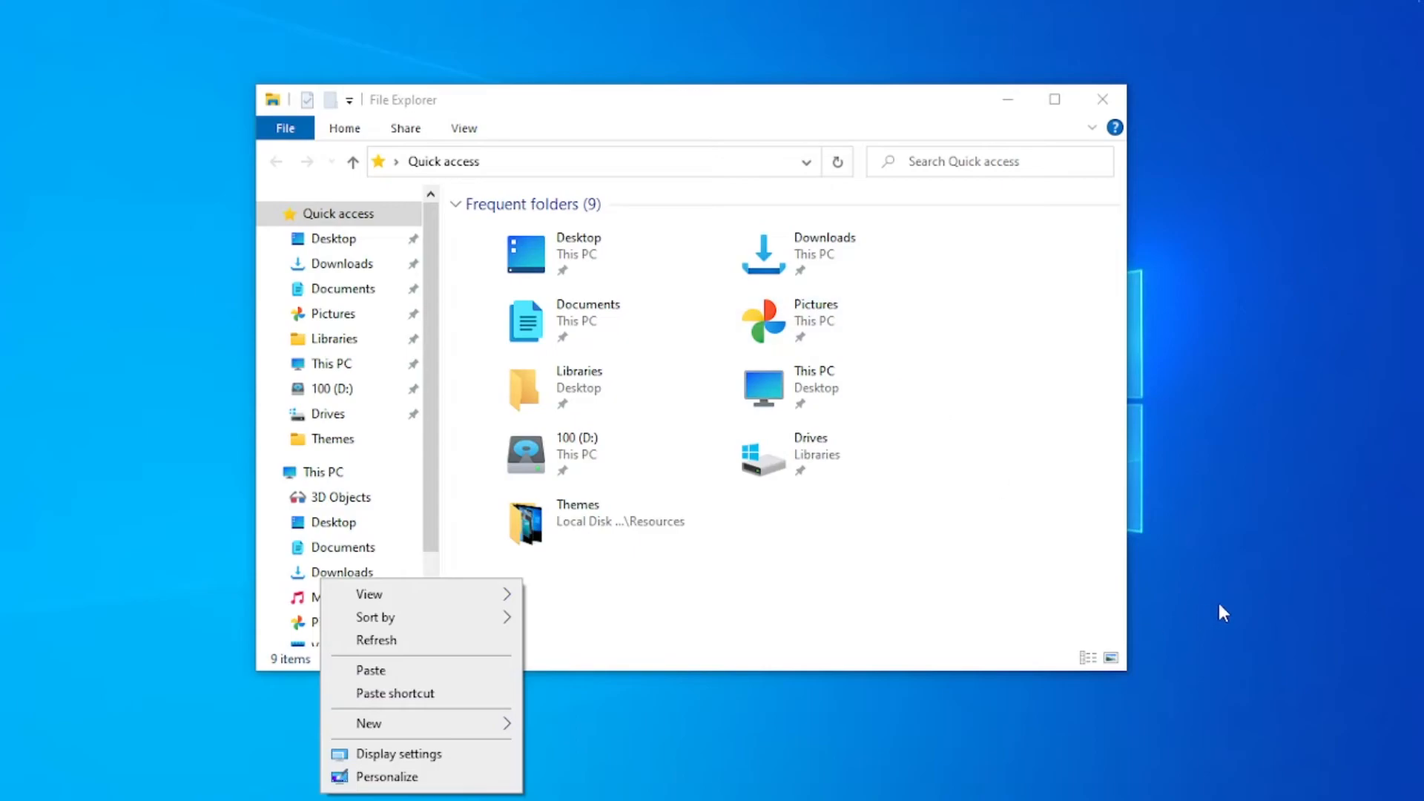
left_click(1347, 449)
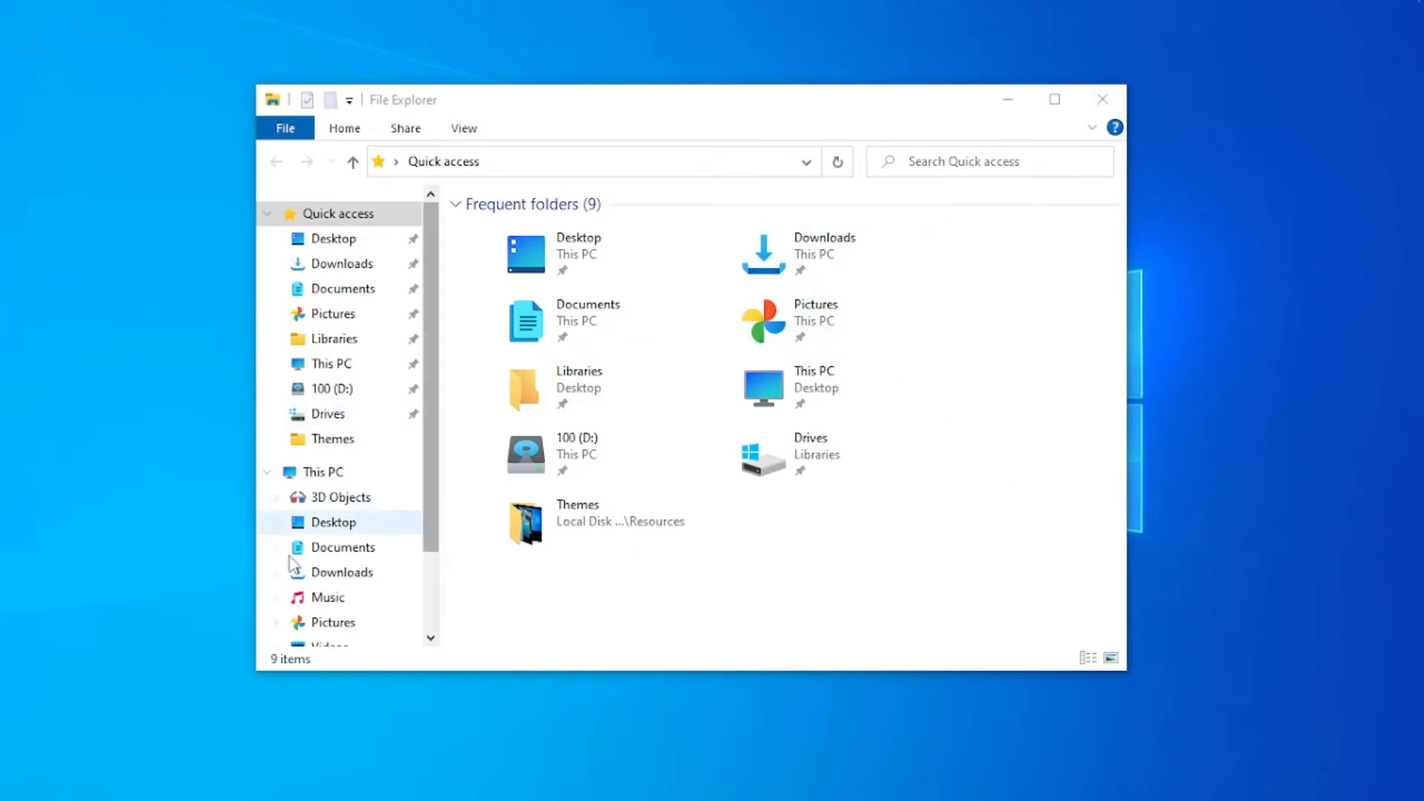
left_click(326, 443)
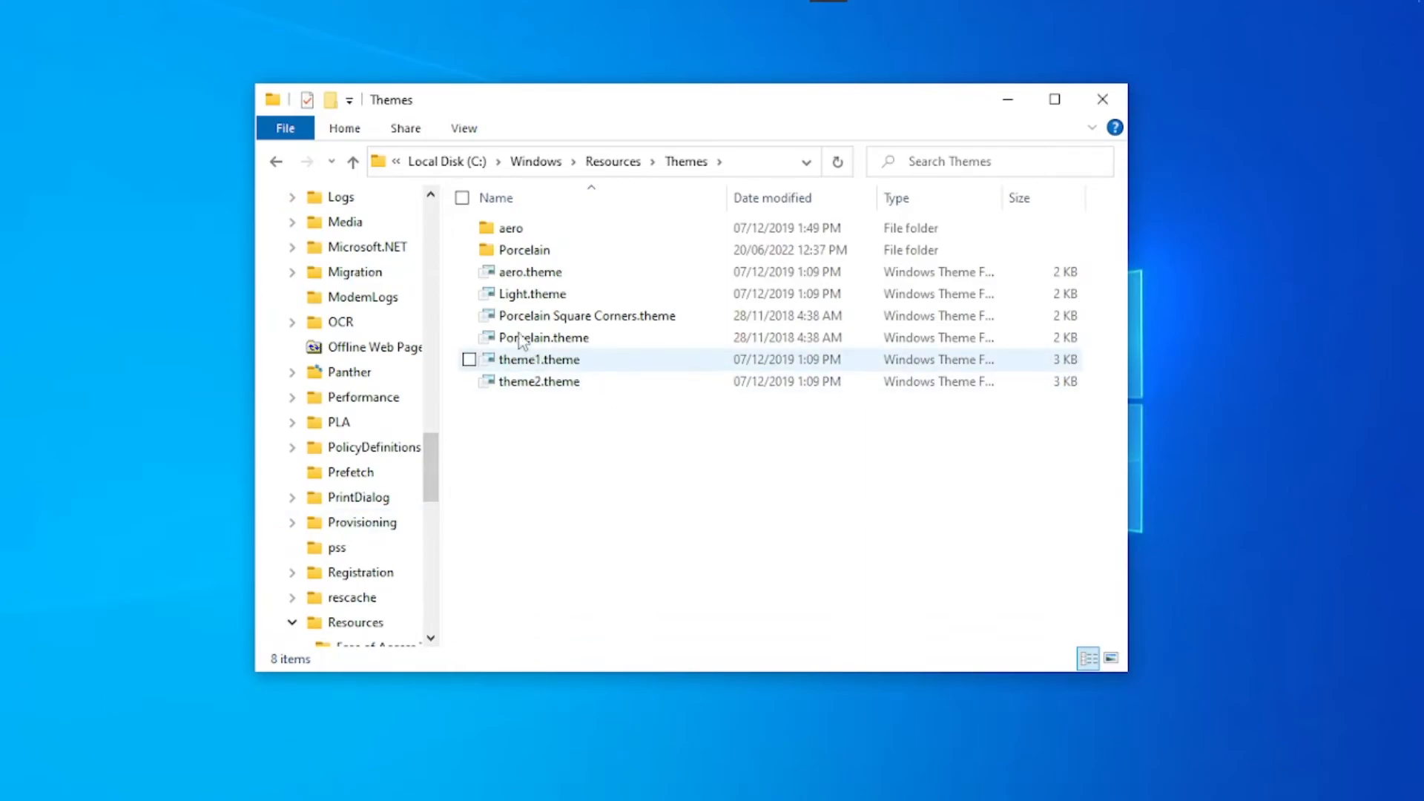
- Delete the Porcelain folder, Porcelain.theme and Porcelain Square Corners.theme from the Themes folder and close its window
right_click(536, 581)
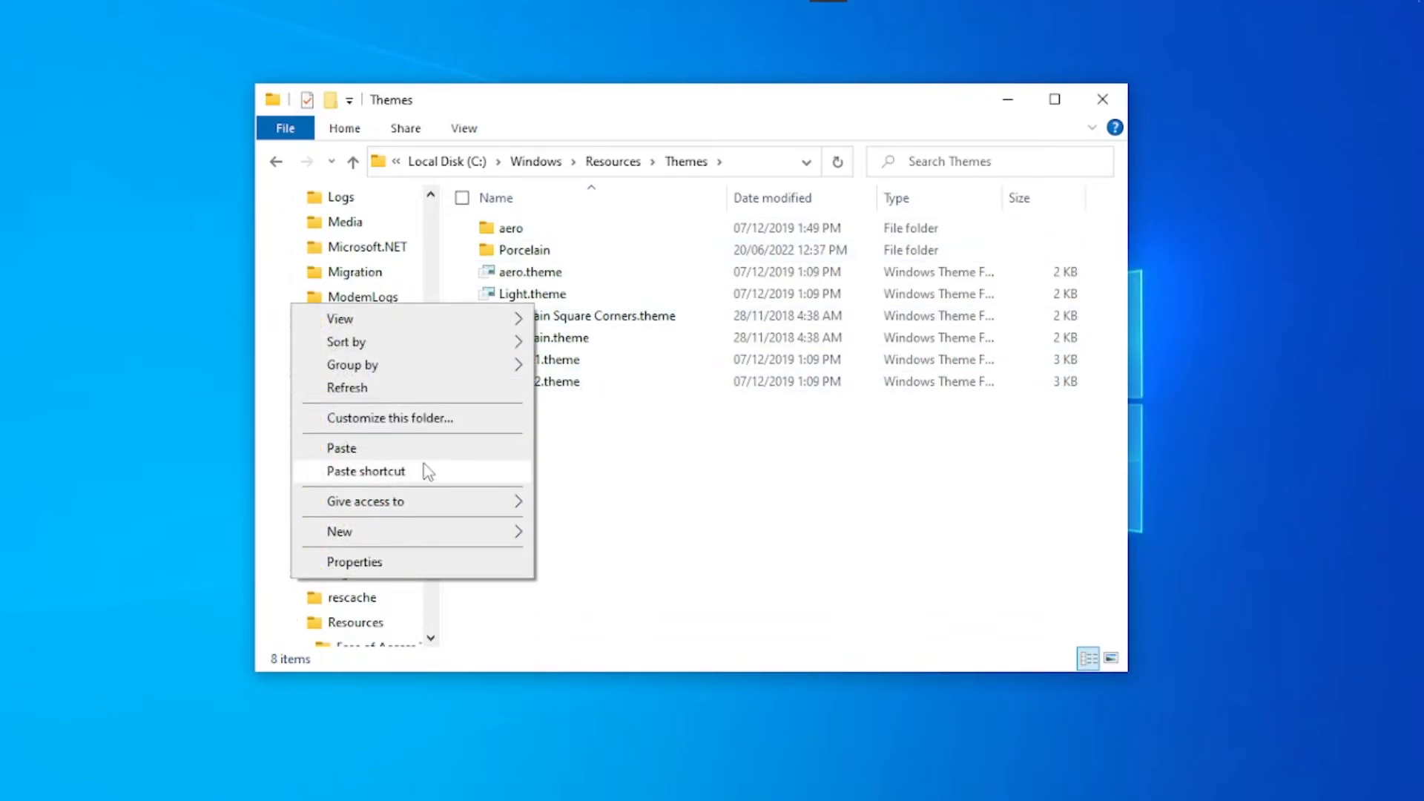
left_click(615, 433)
left_click(469, 250)
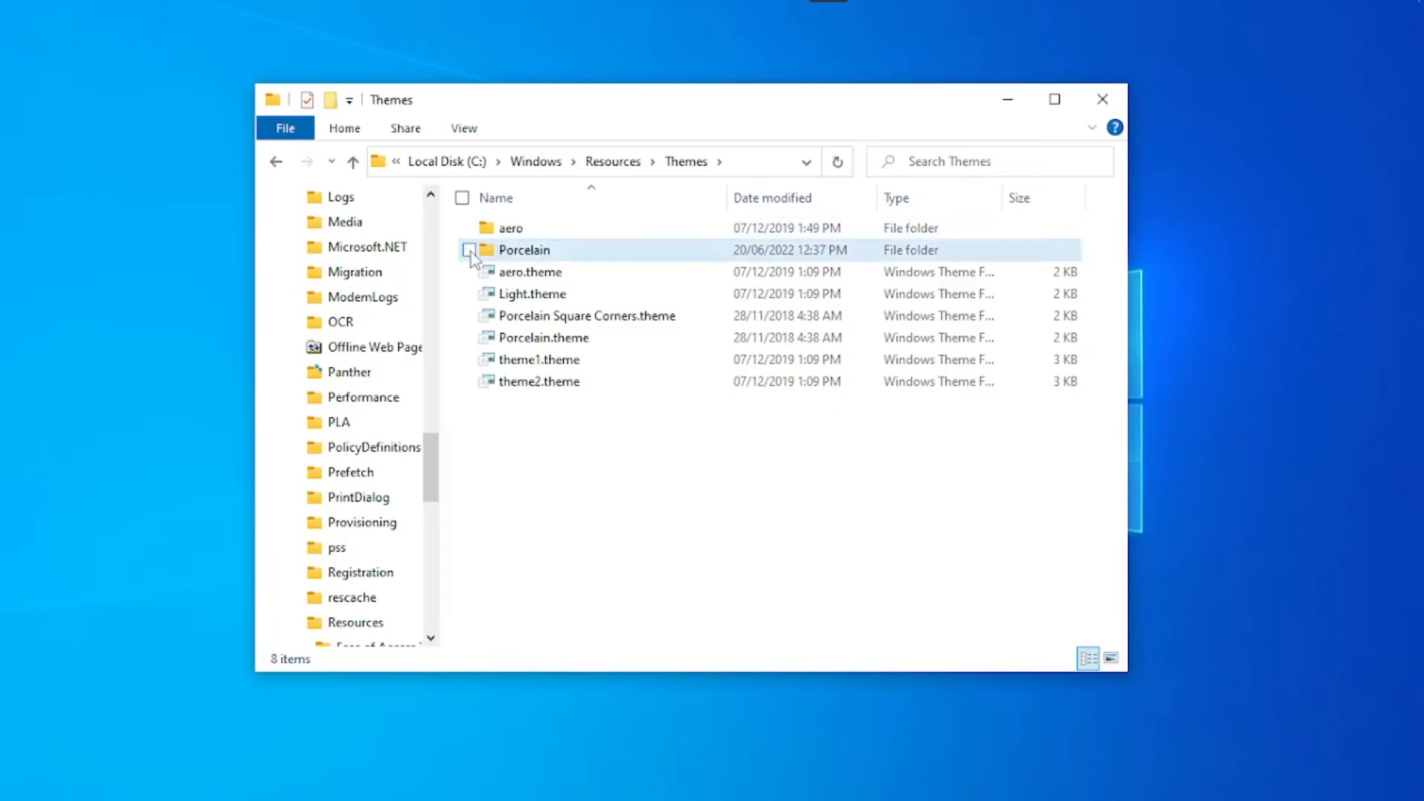
left_click(470, 337)
left_click(469, 316)
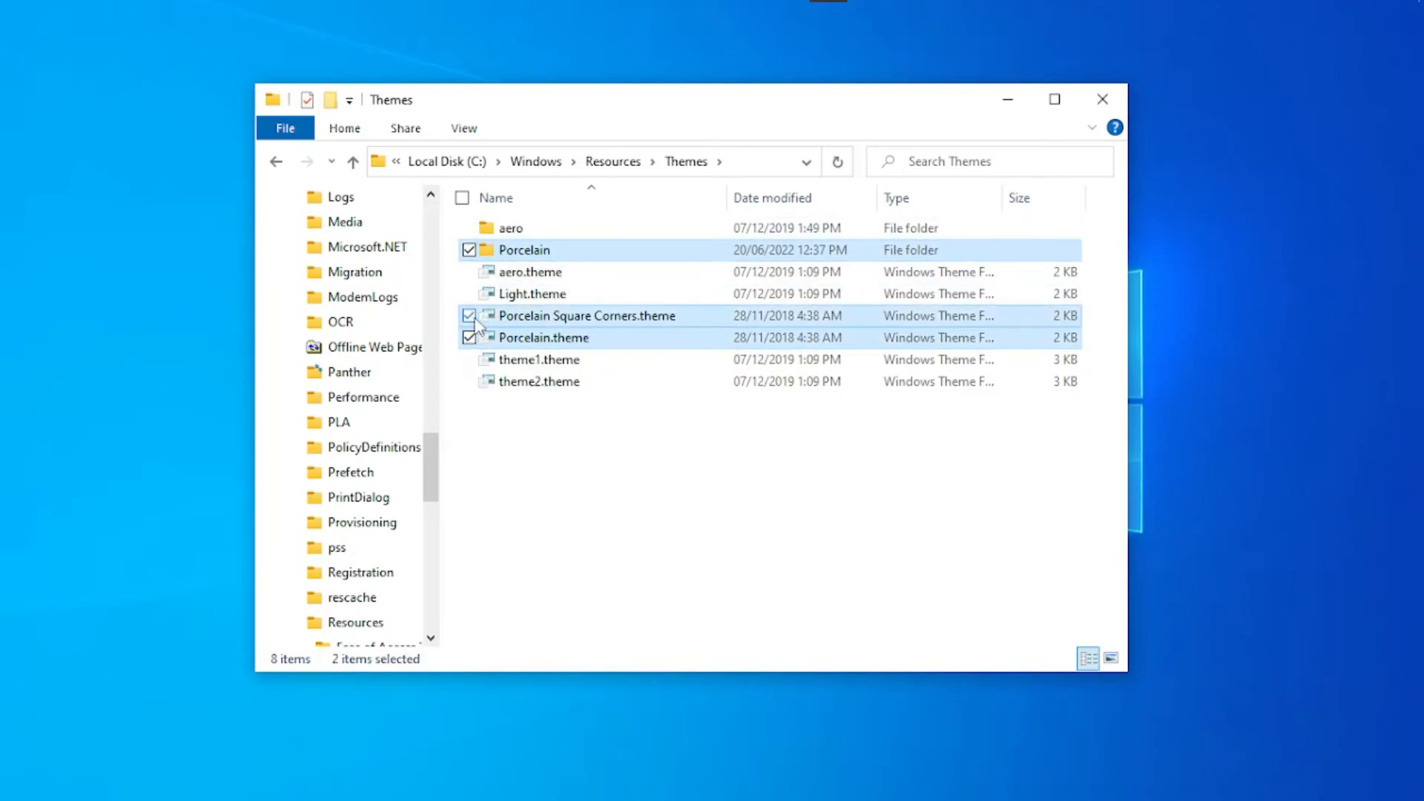
right_click(503, 320)
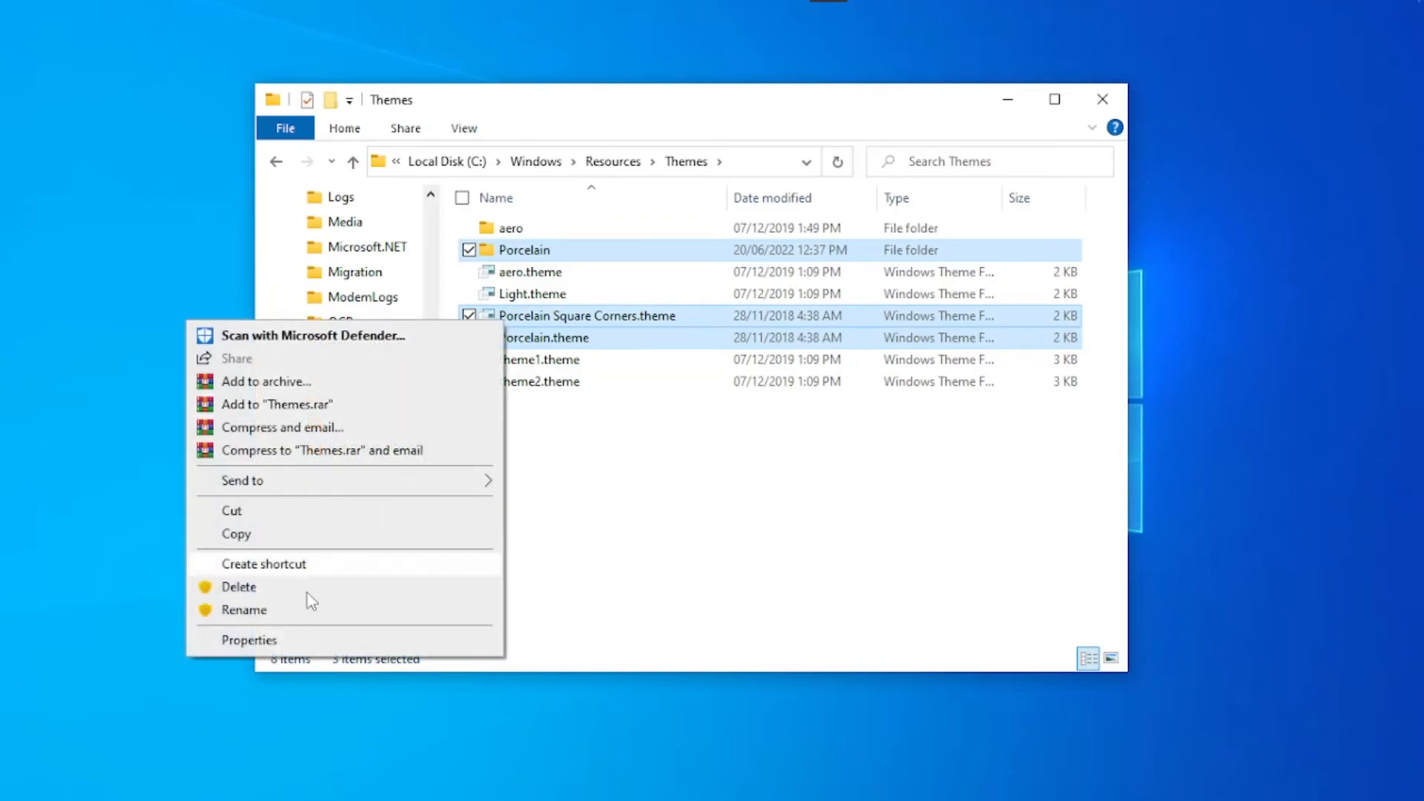
left_click(239, 587)
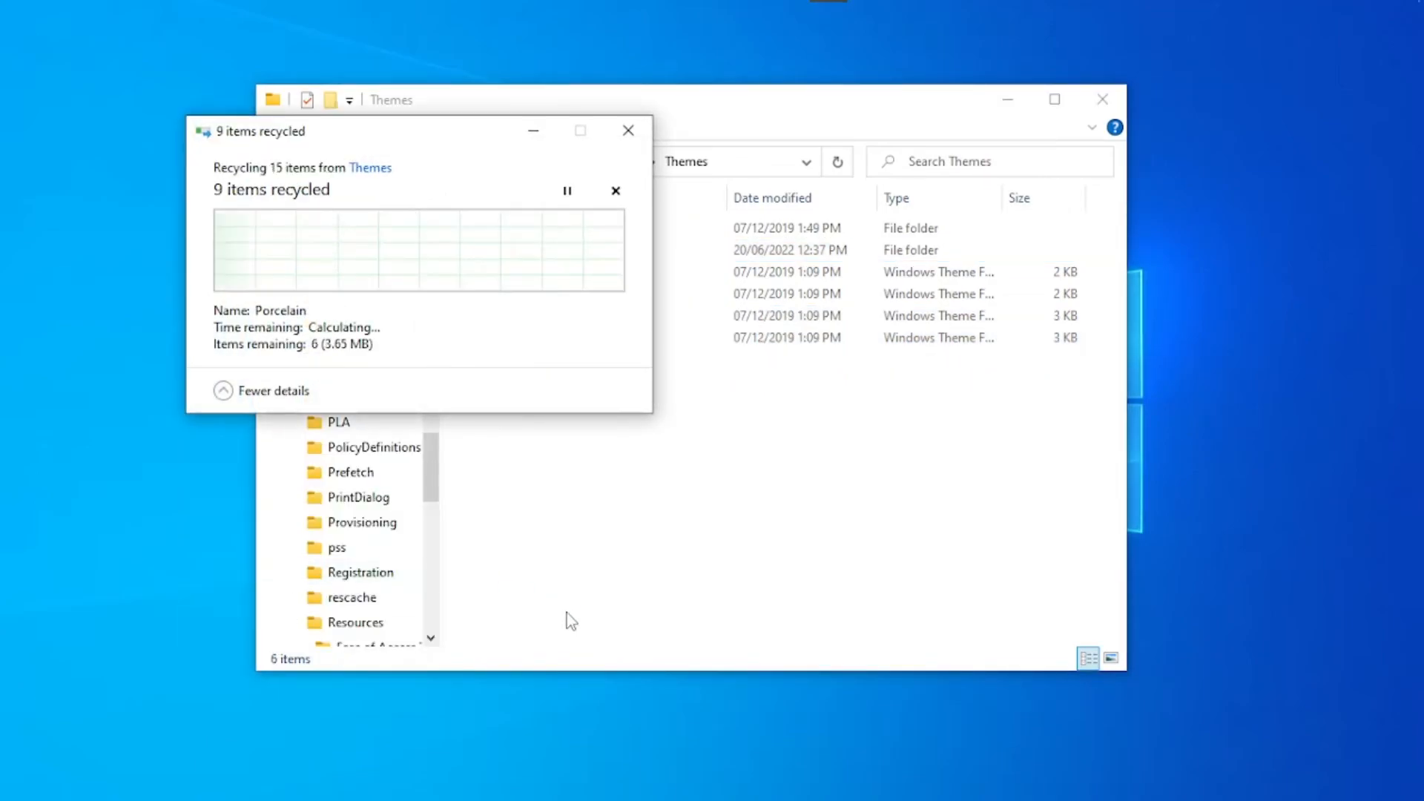
left_click(1103, 98)
- Search Windows for "control panel" and open its list of installed programs for uninstalling
right_click(1, 4)
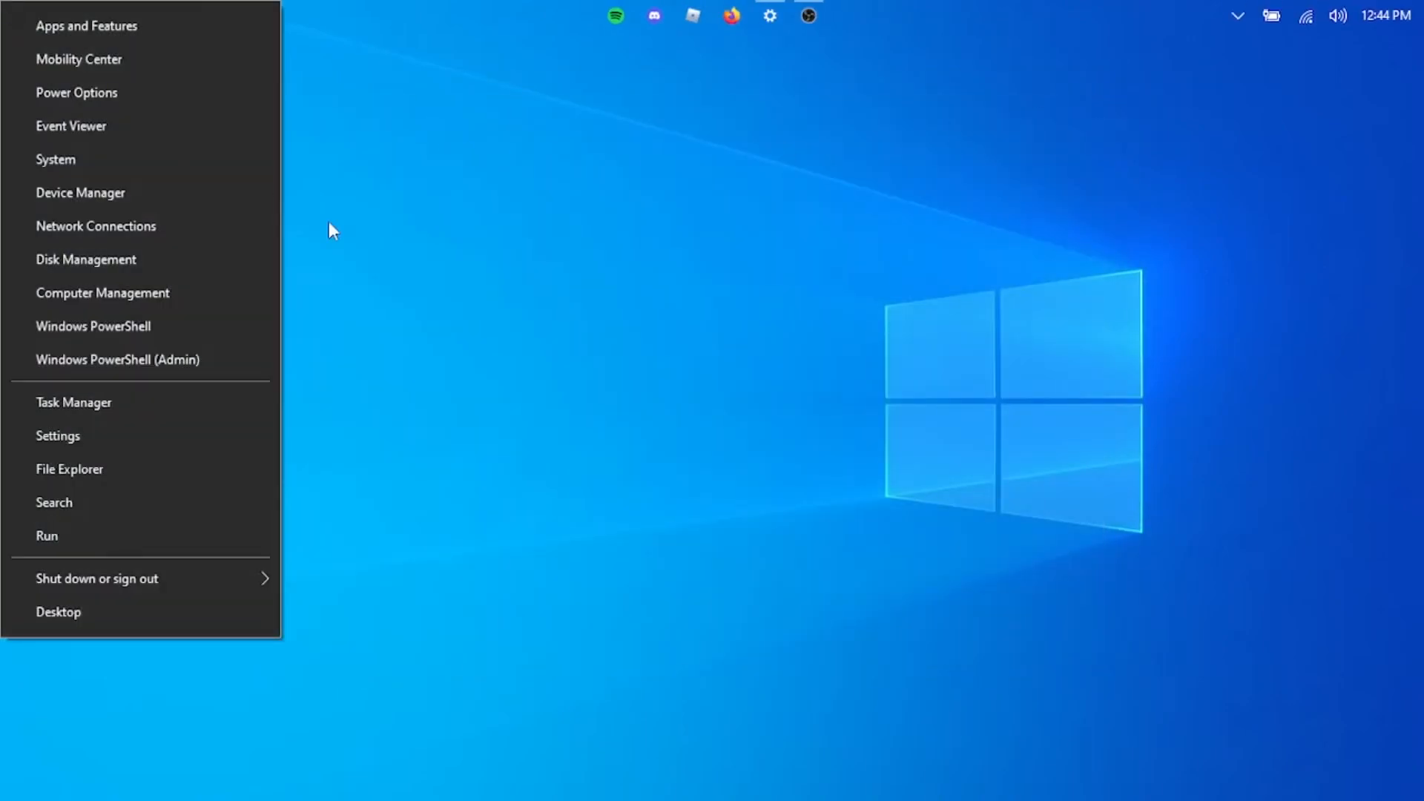
left_click(461, 305)
key("super+s")
type("control panel")
key("Return")
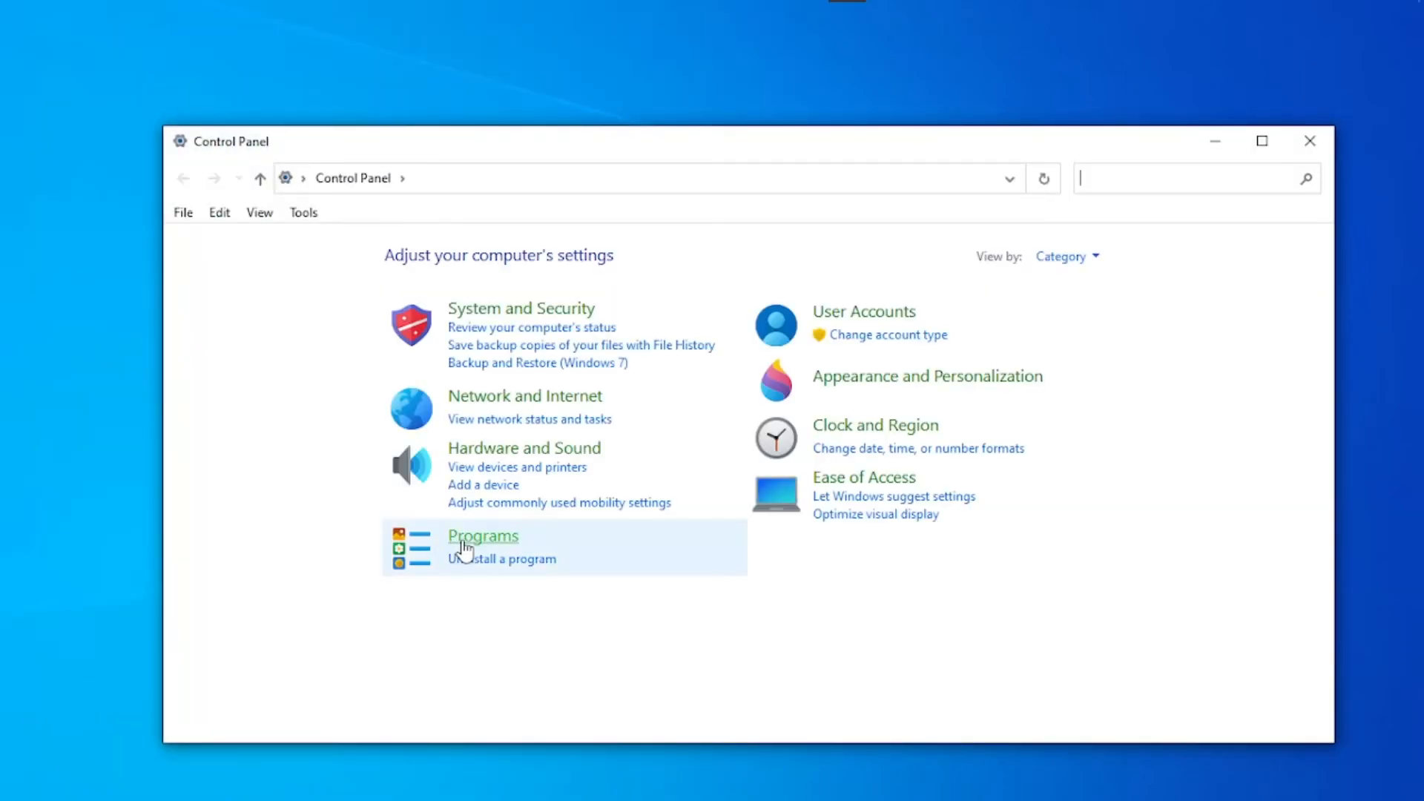
left_click(477, 567)
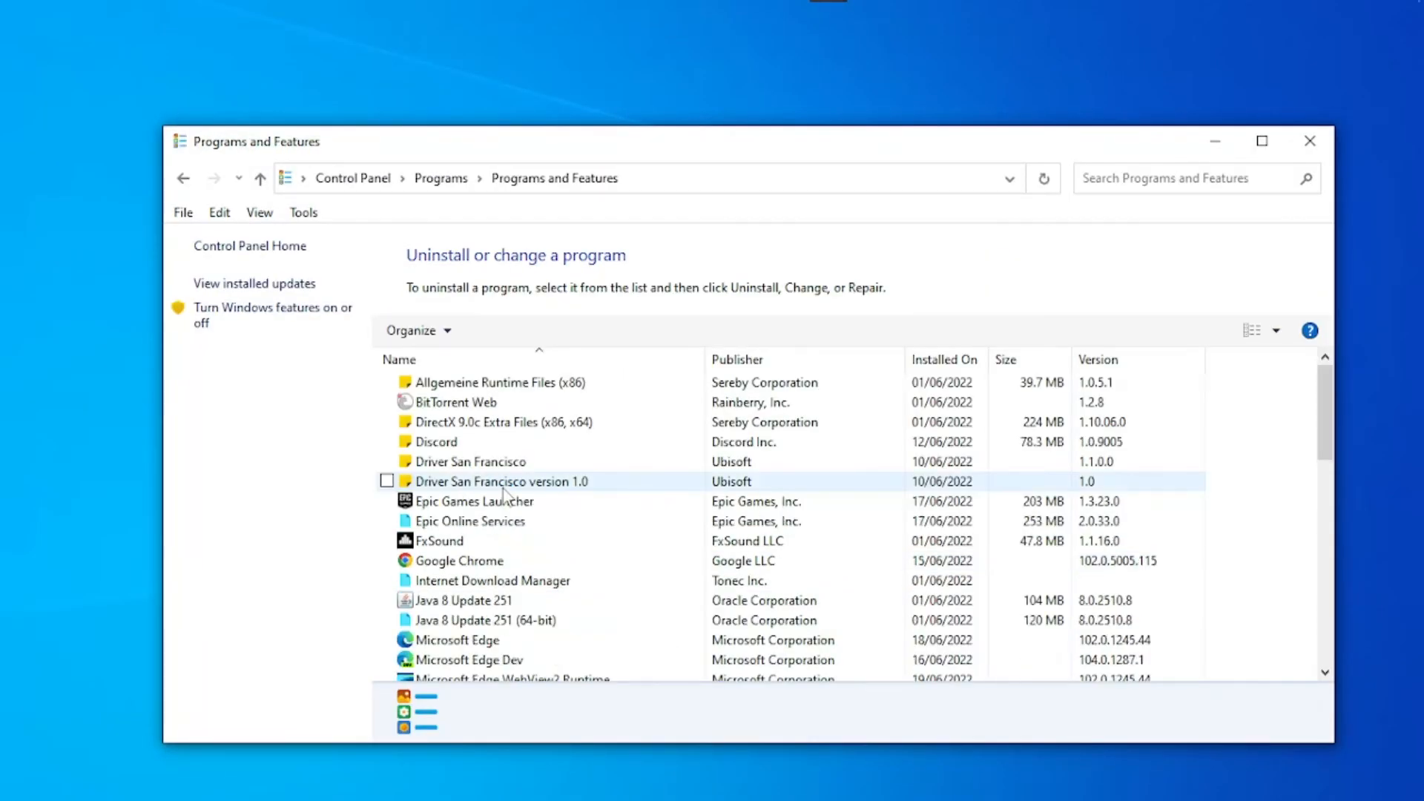
- Uninstall UltraUXThemePatcher and proceed to the final reboot page of its uninstaller
scroll(496, 482, "down", 2)
scroll(498, 488, "down", 7)
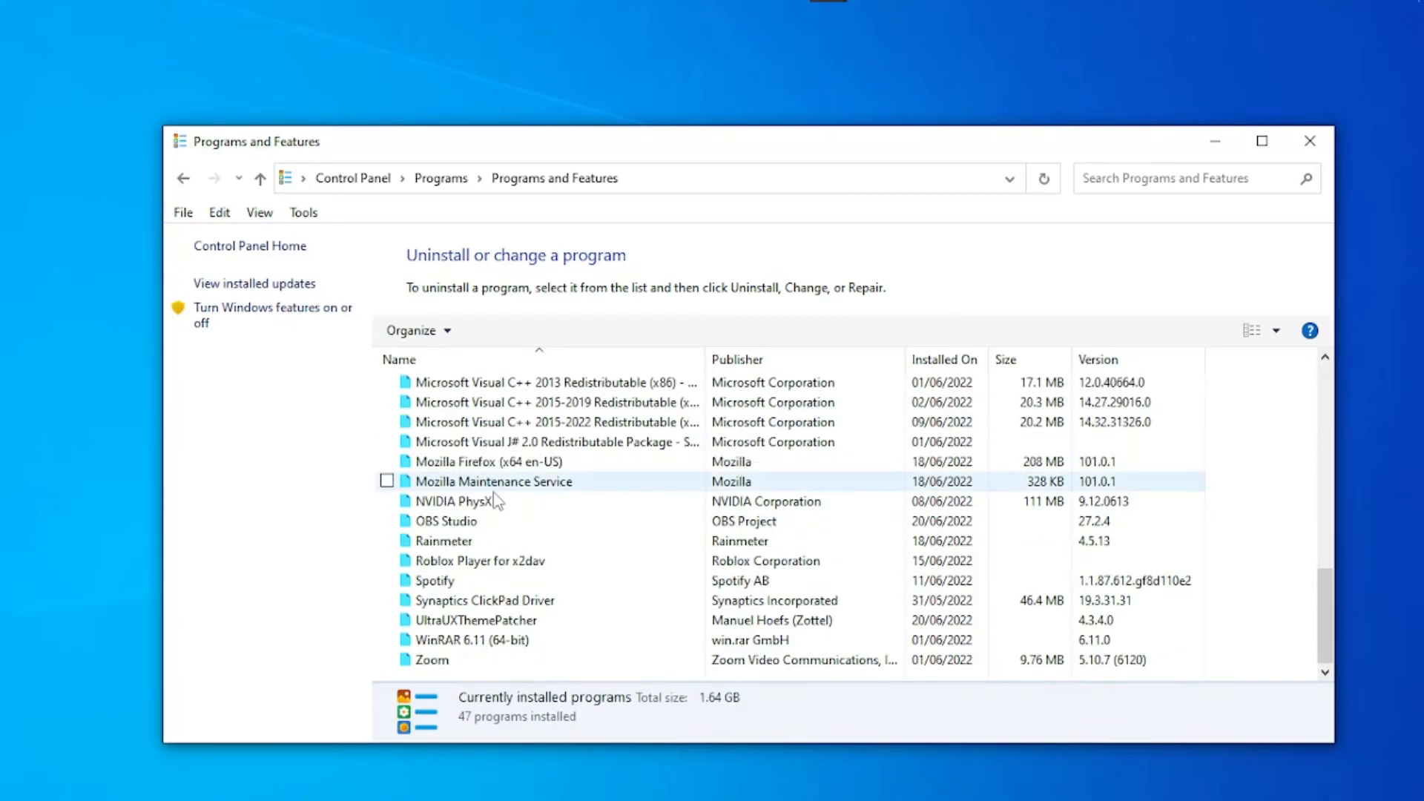
right_click(375, 622)
left_click(486, 638)
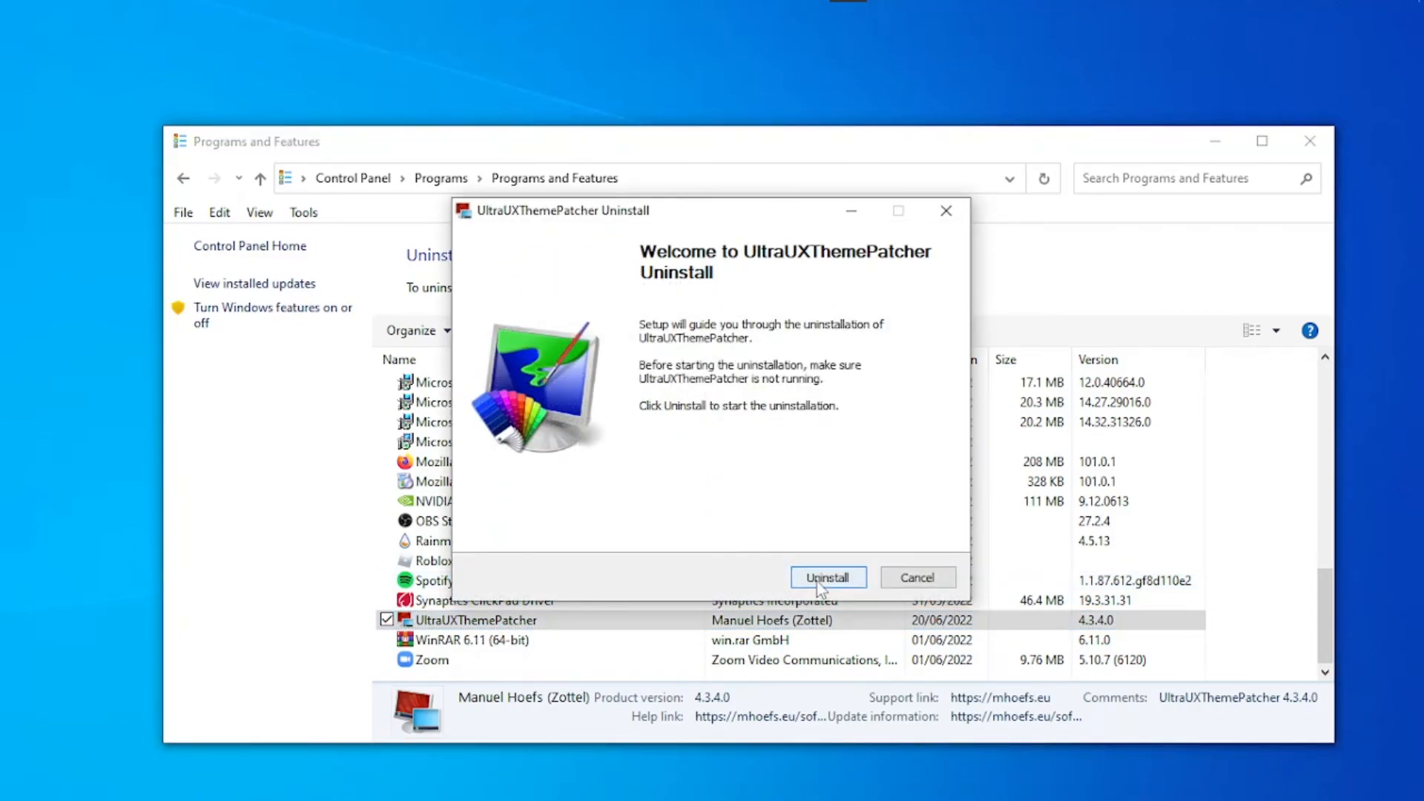
left_click(824, 577)
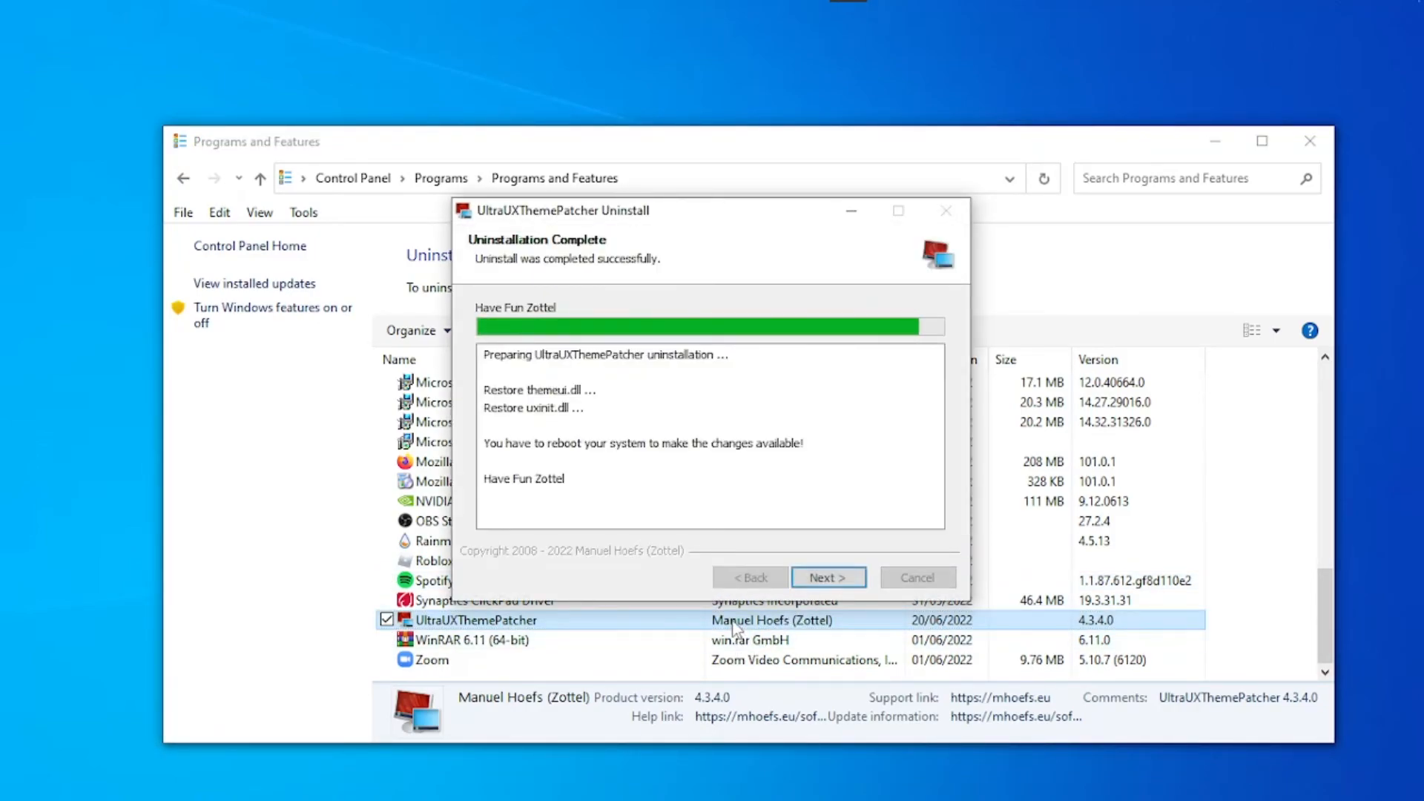
left_click(827, 577)
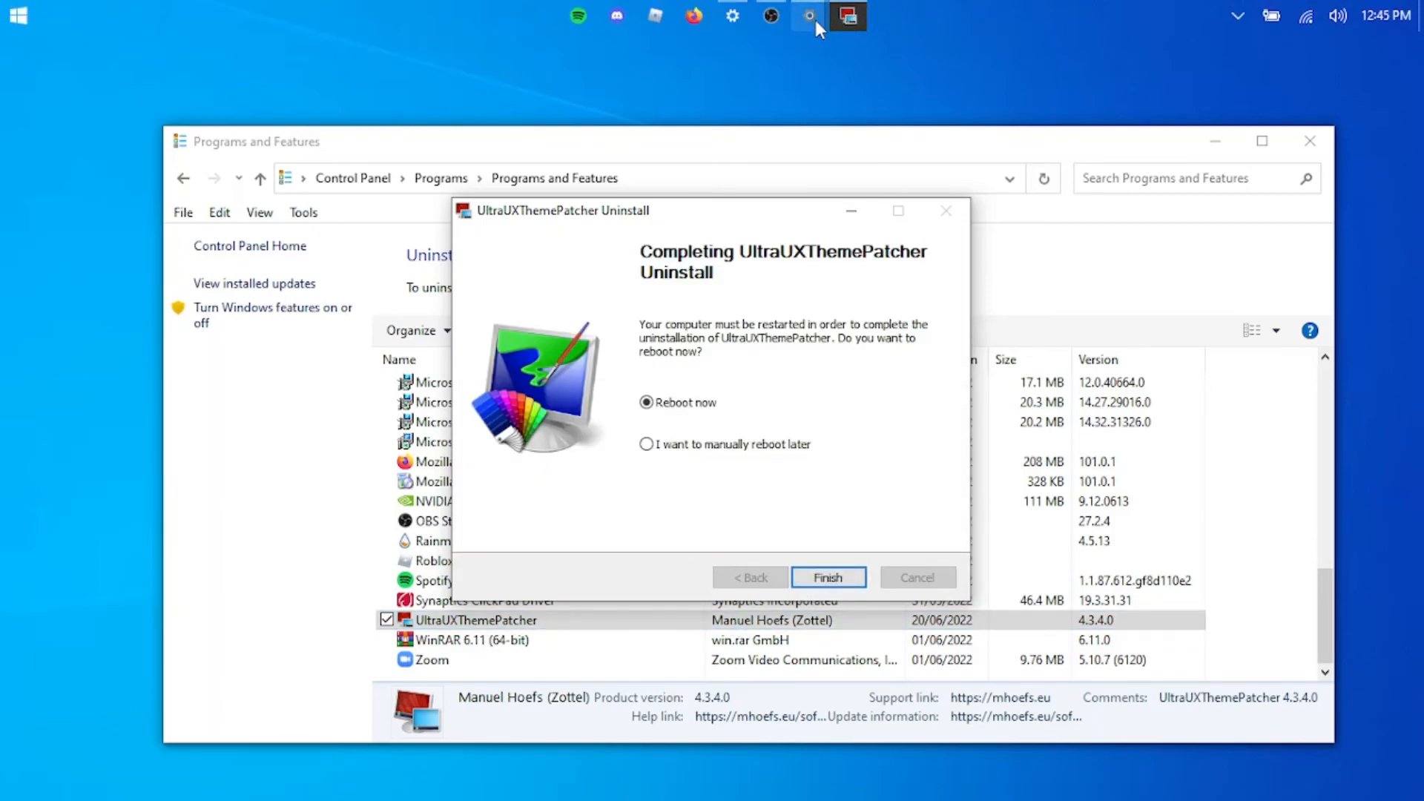
mouse_move(796, 9)
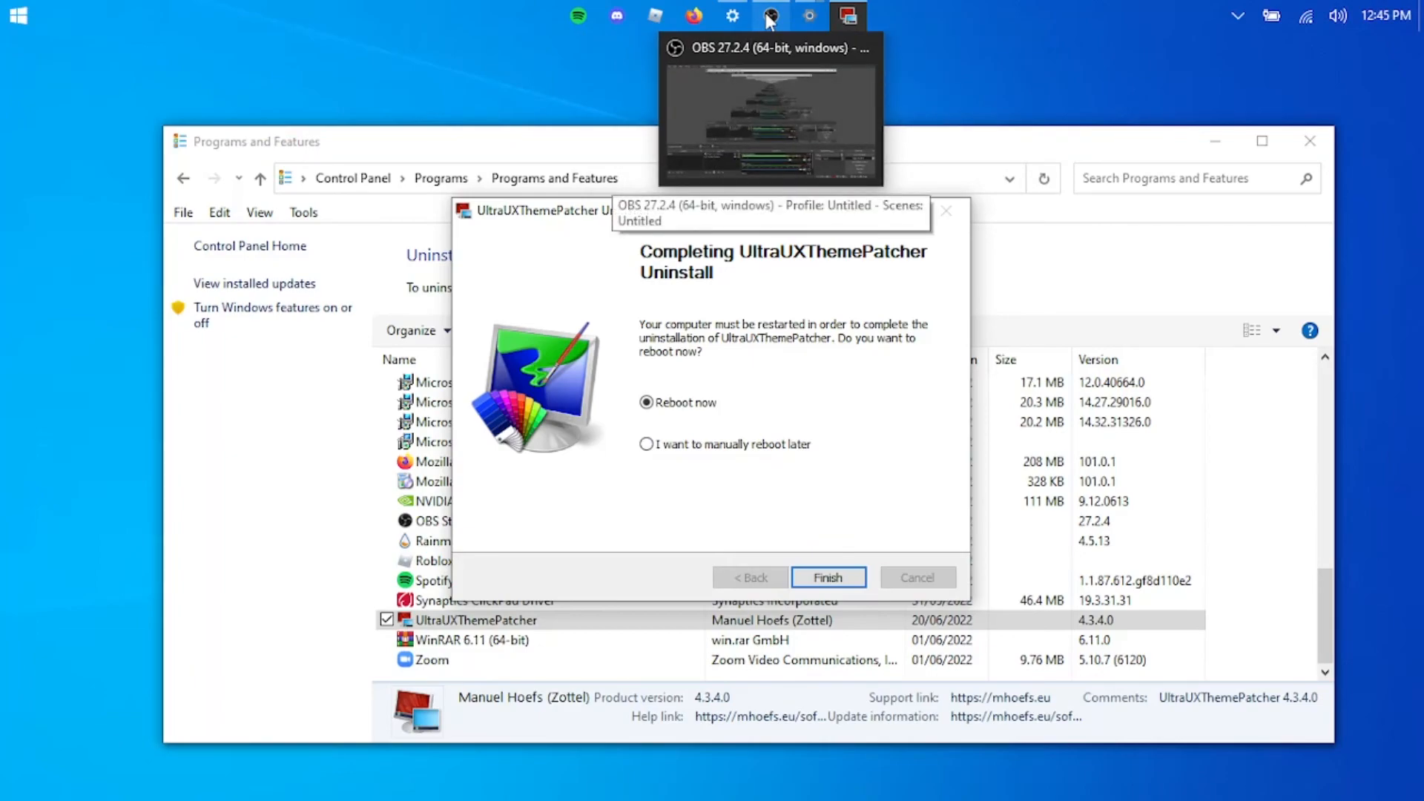
left_click(769, 20)
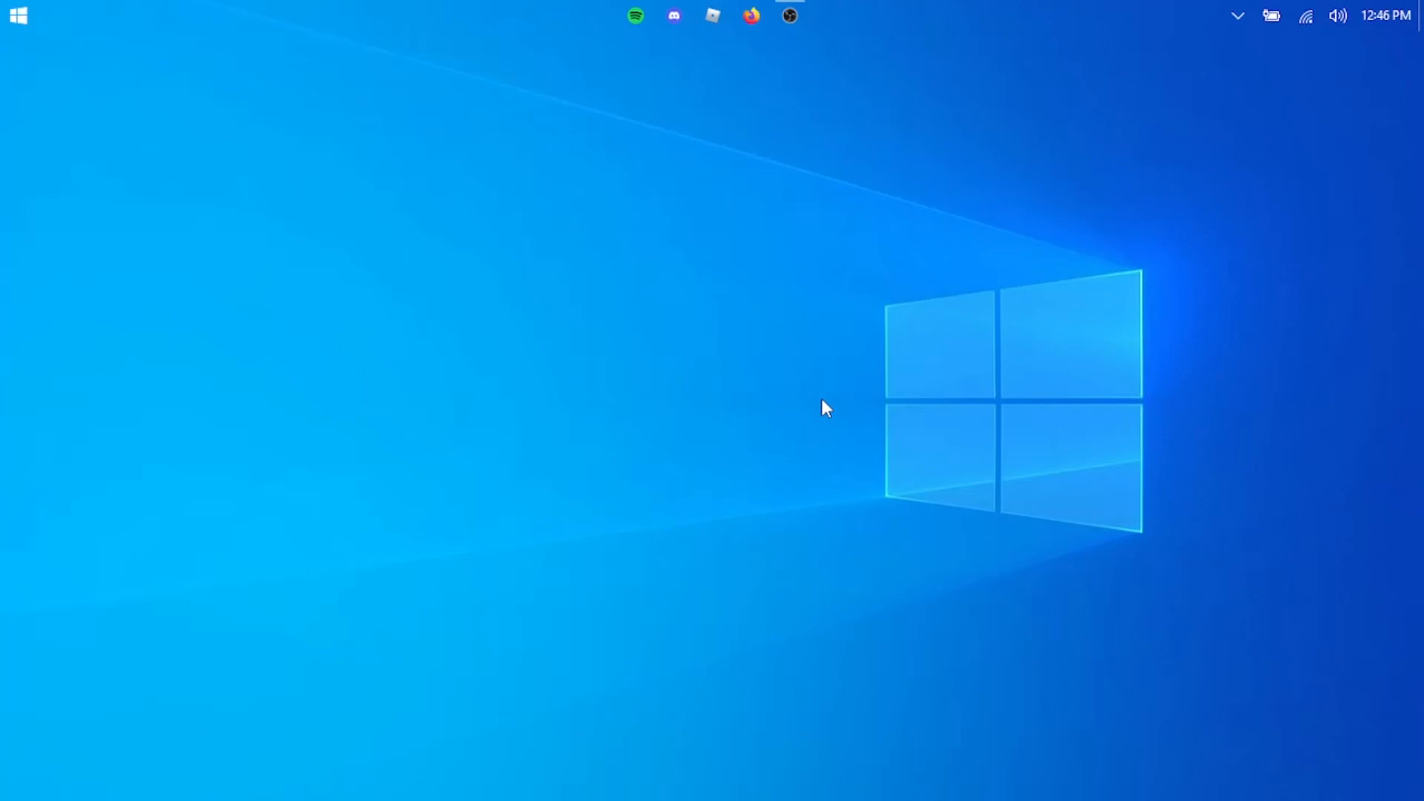
- Check the look of a File Explorer window with the default theme and minimize it
key("super+e")
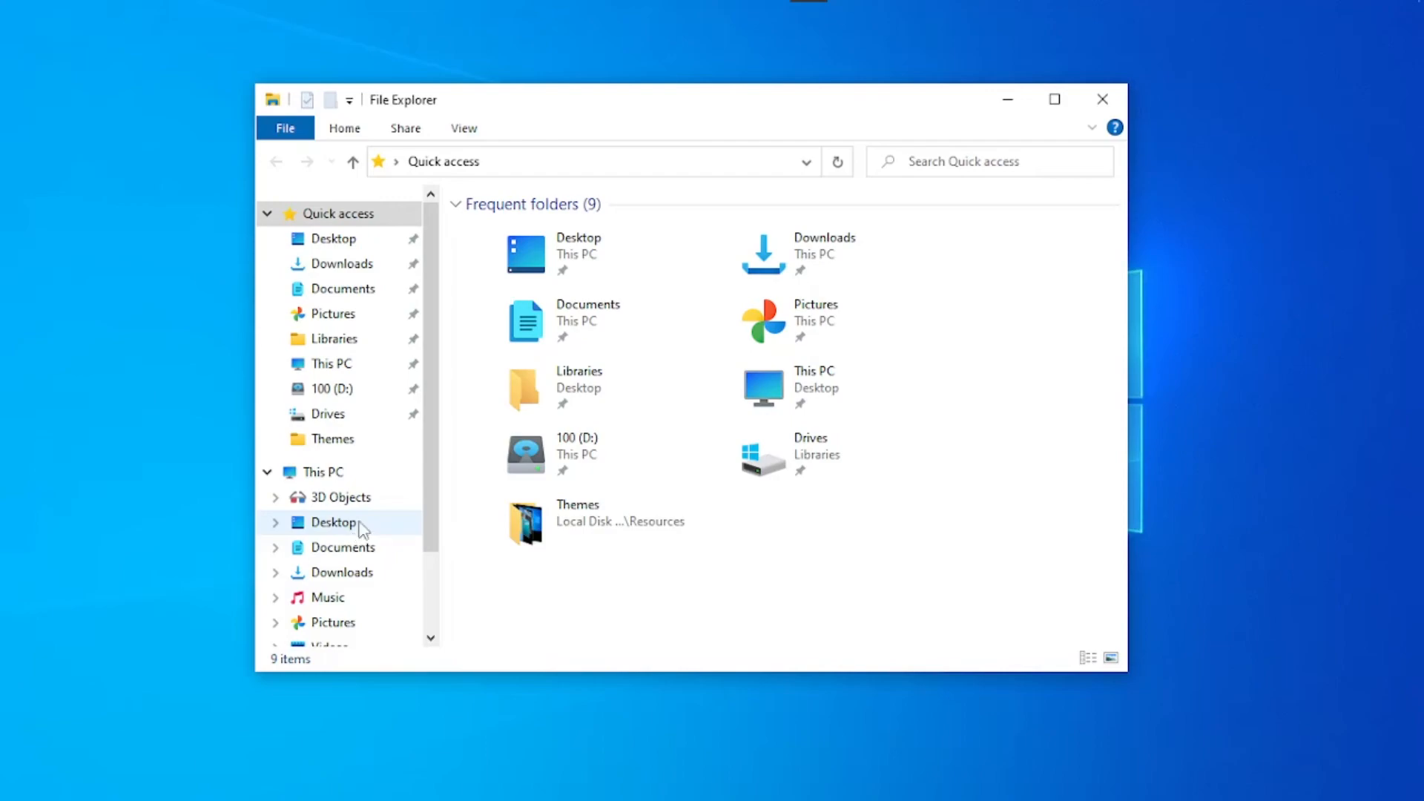
left_click_drag(845, 568, 750, 16)
left_click(994, 99)
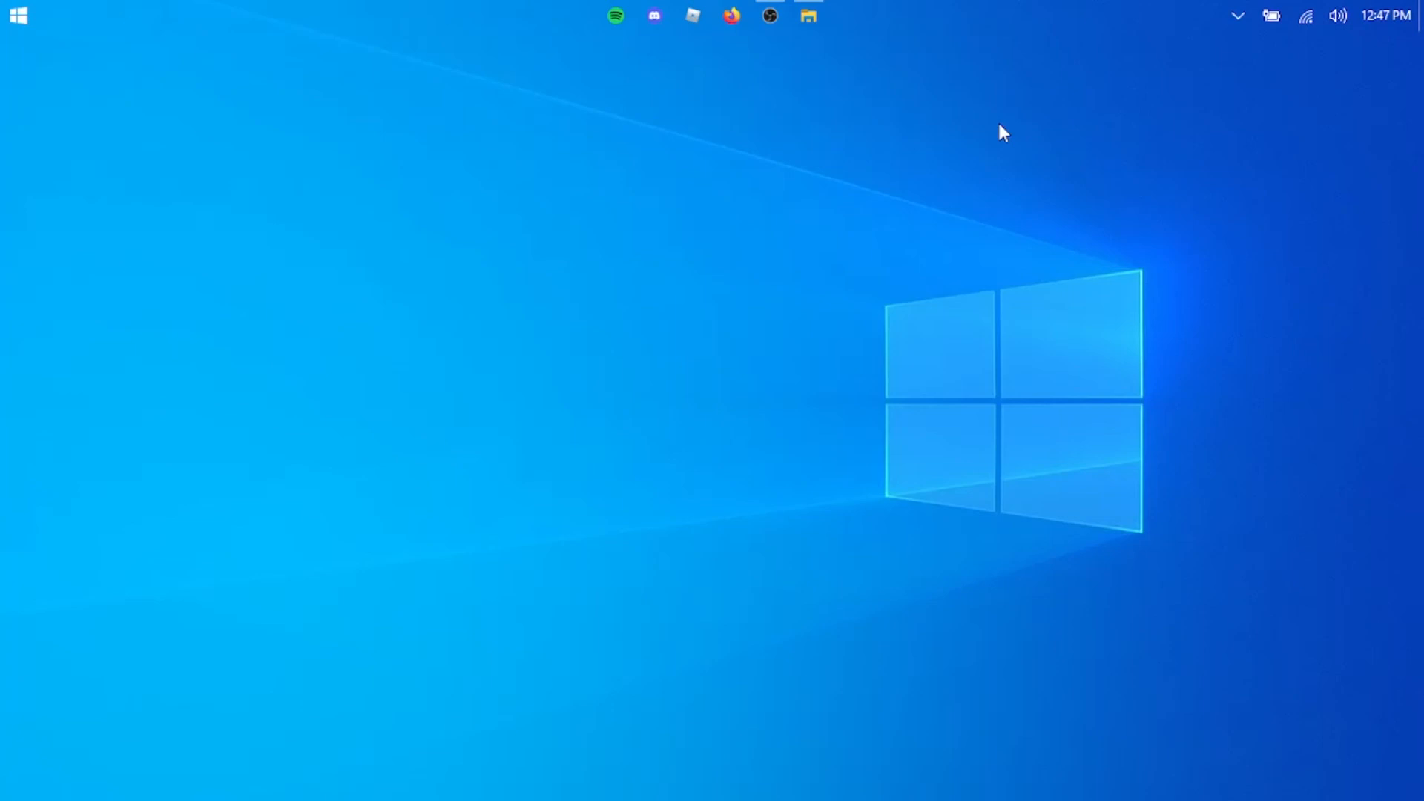
- Search Windows for "create" and open the settings for creating a restore point
key("super+s")
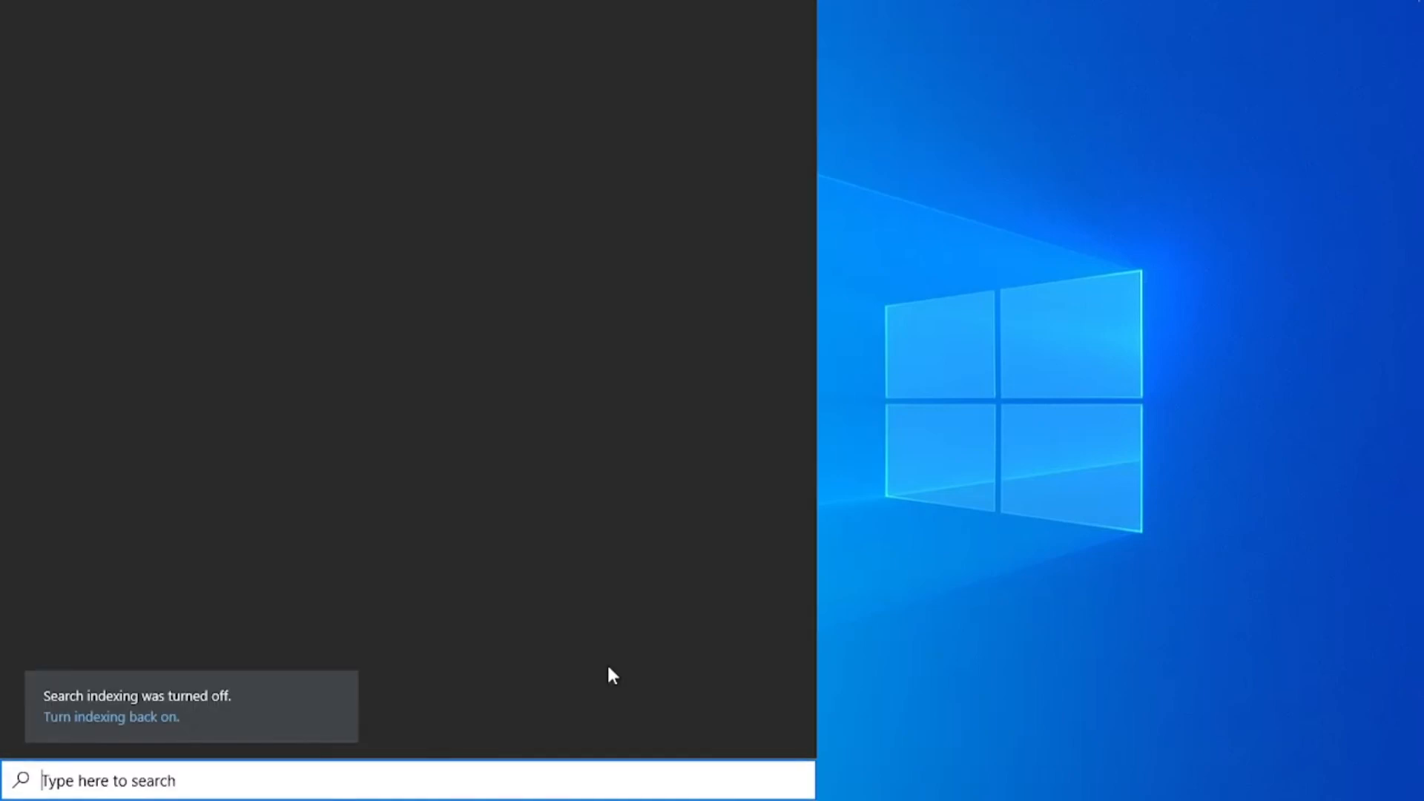
type("create")
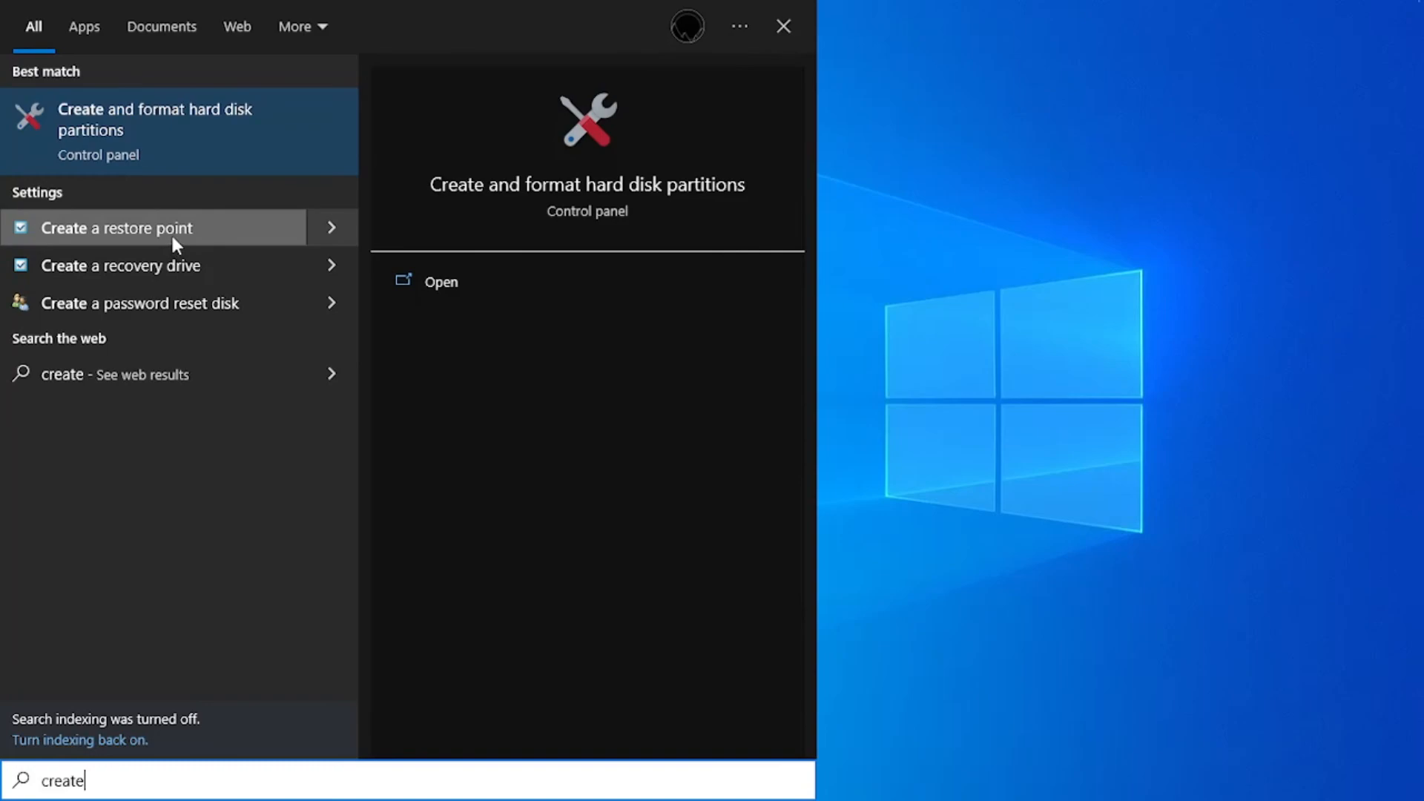
left_click(180, 236)
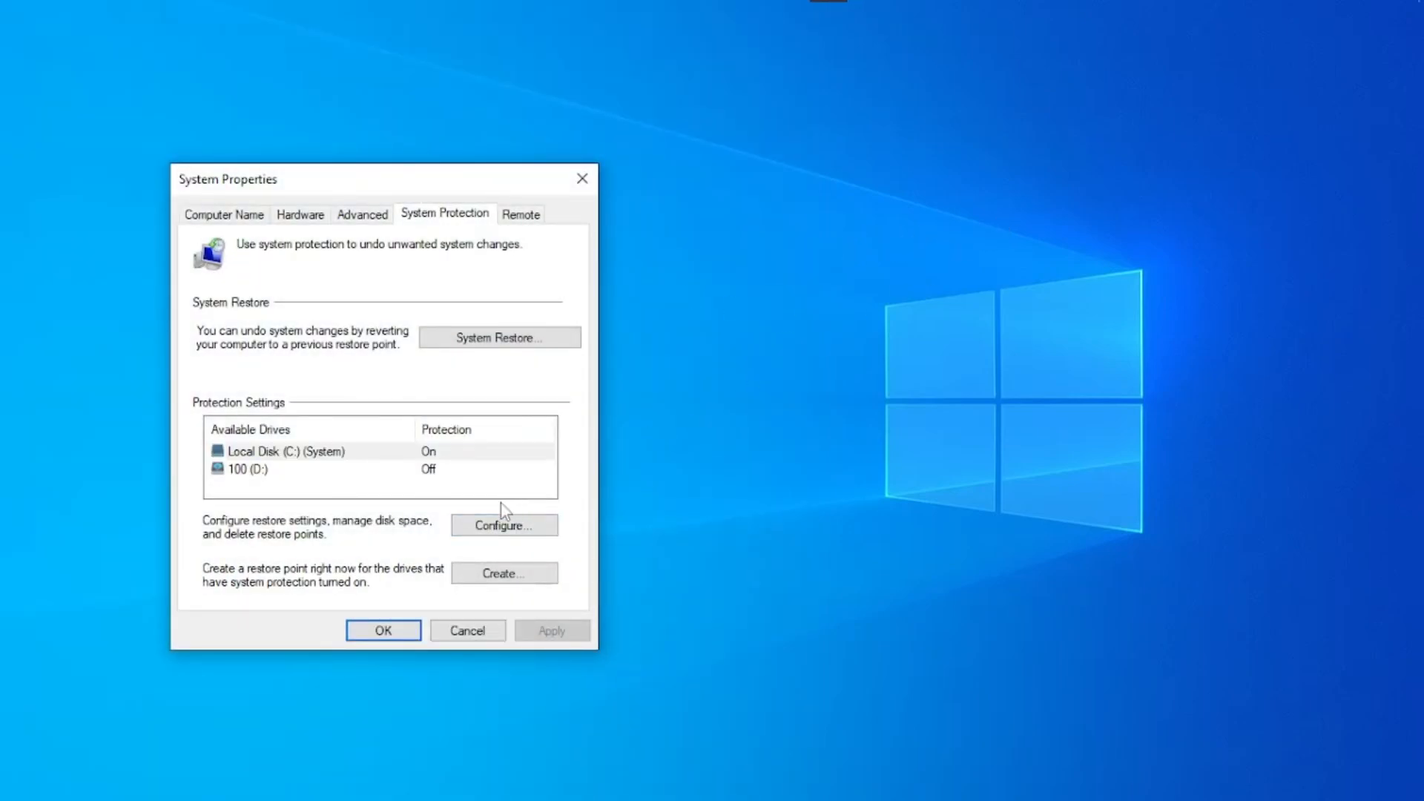
- View the restore options in the System Restore wizard, cancel it and close System Properties
left_click(495, 339)
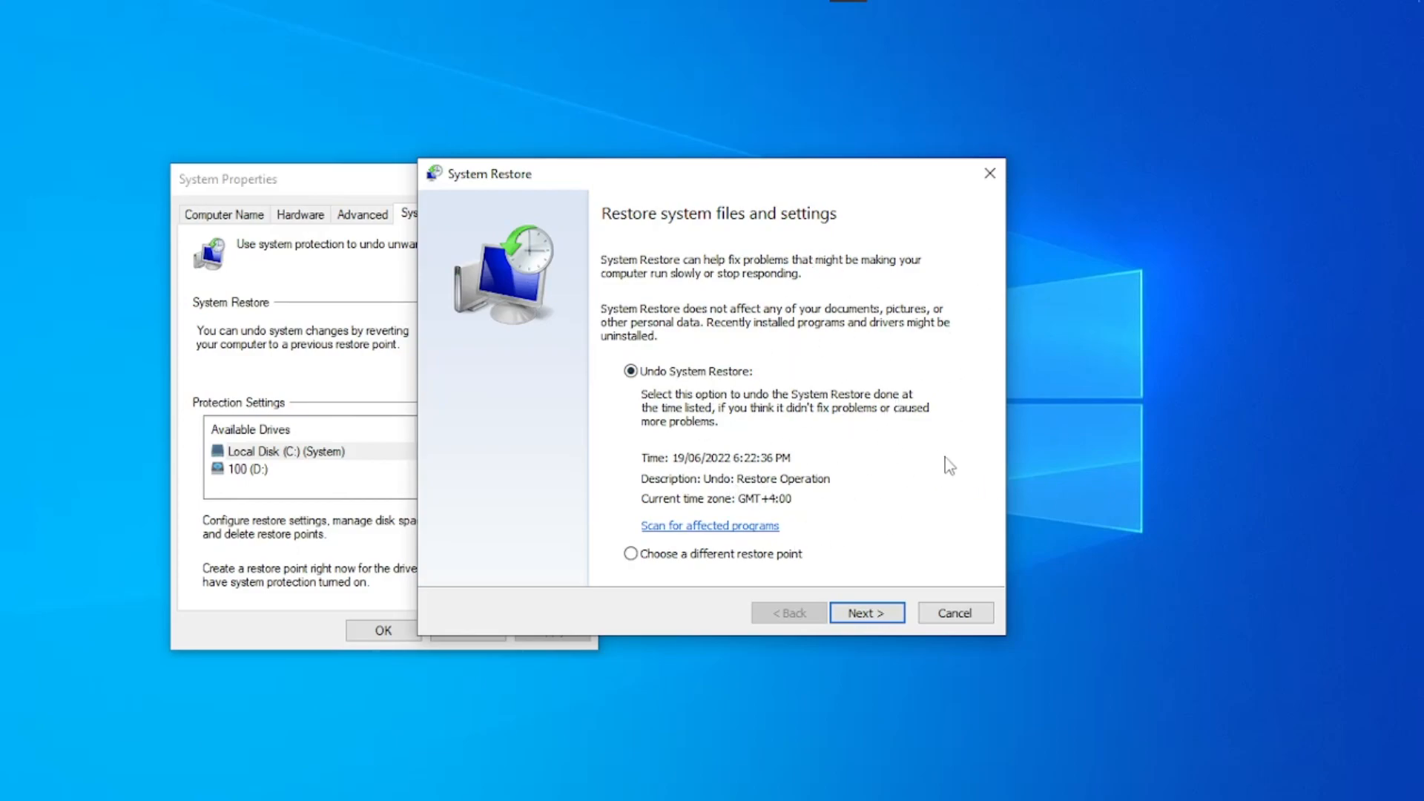
left_click(854, 618)
left_click(955, 613)
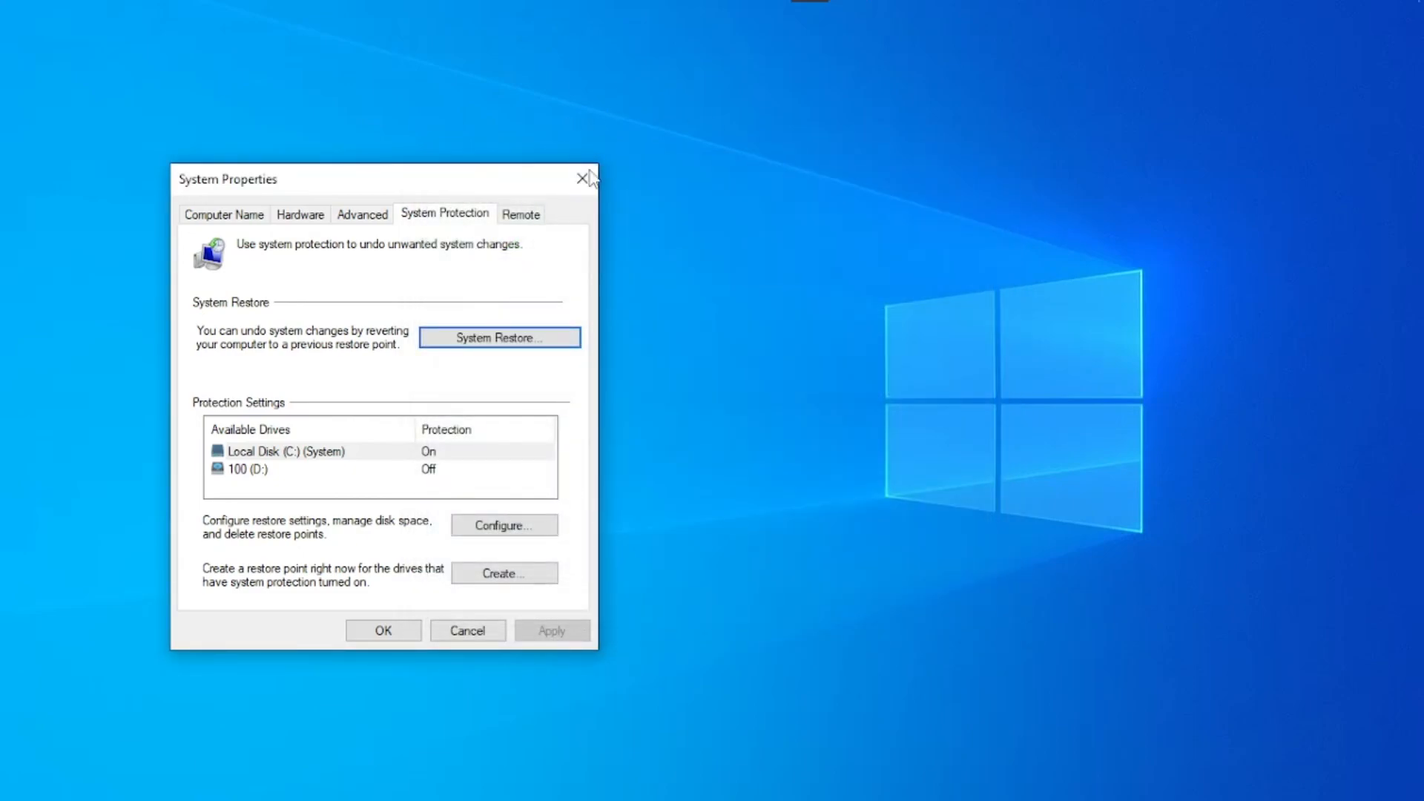
left_click(588, 174)
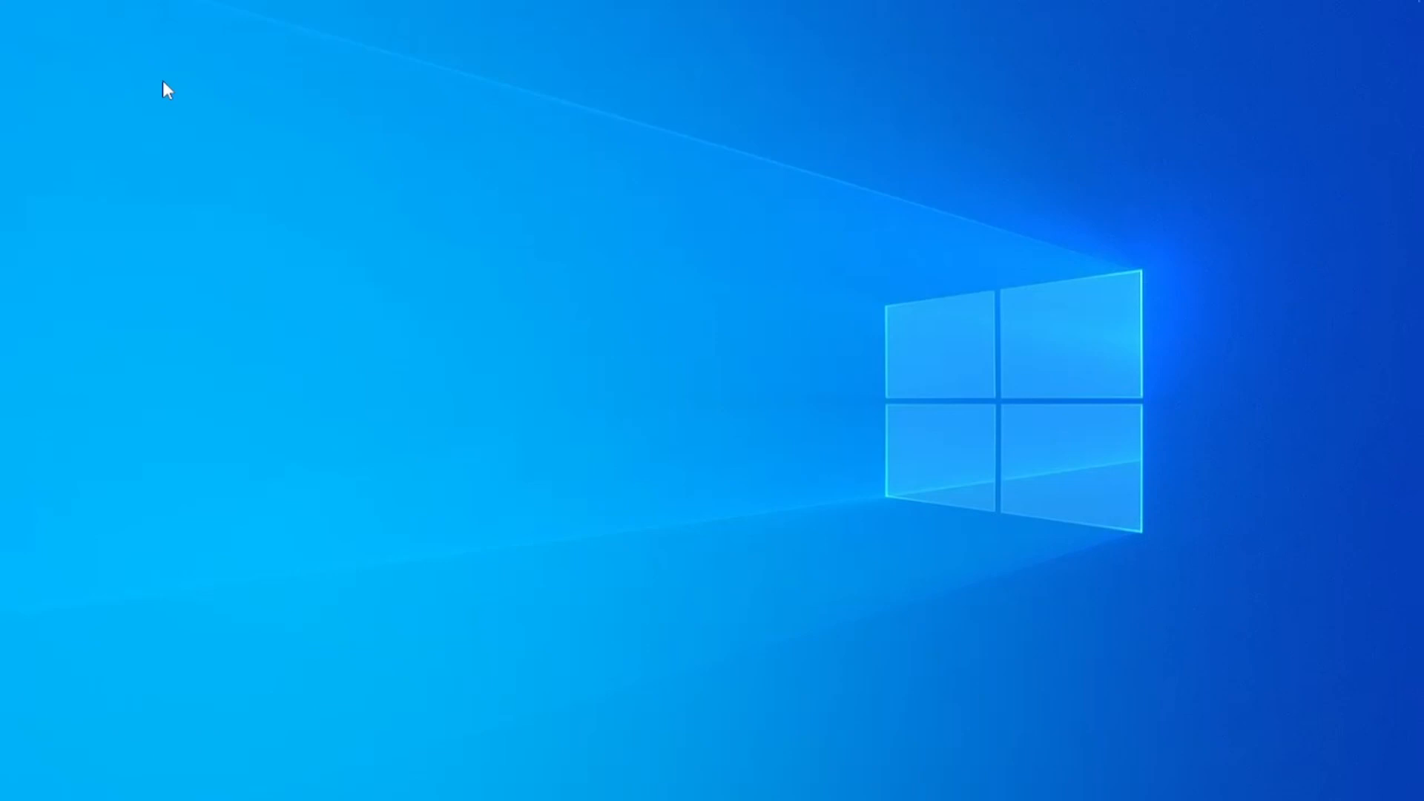
mouse_move(843, 3)
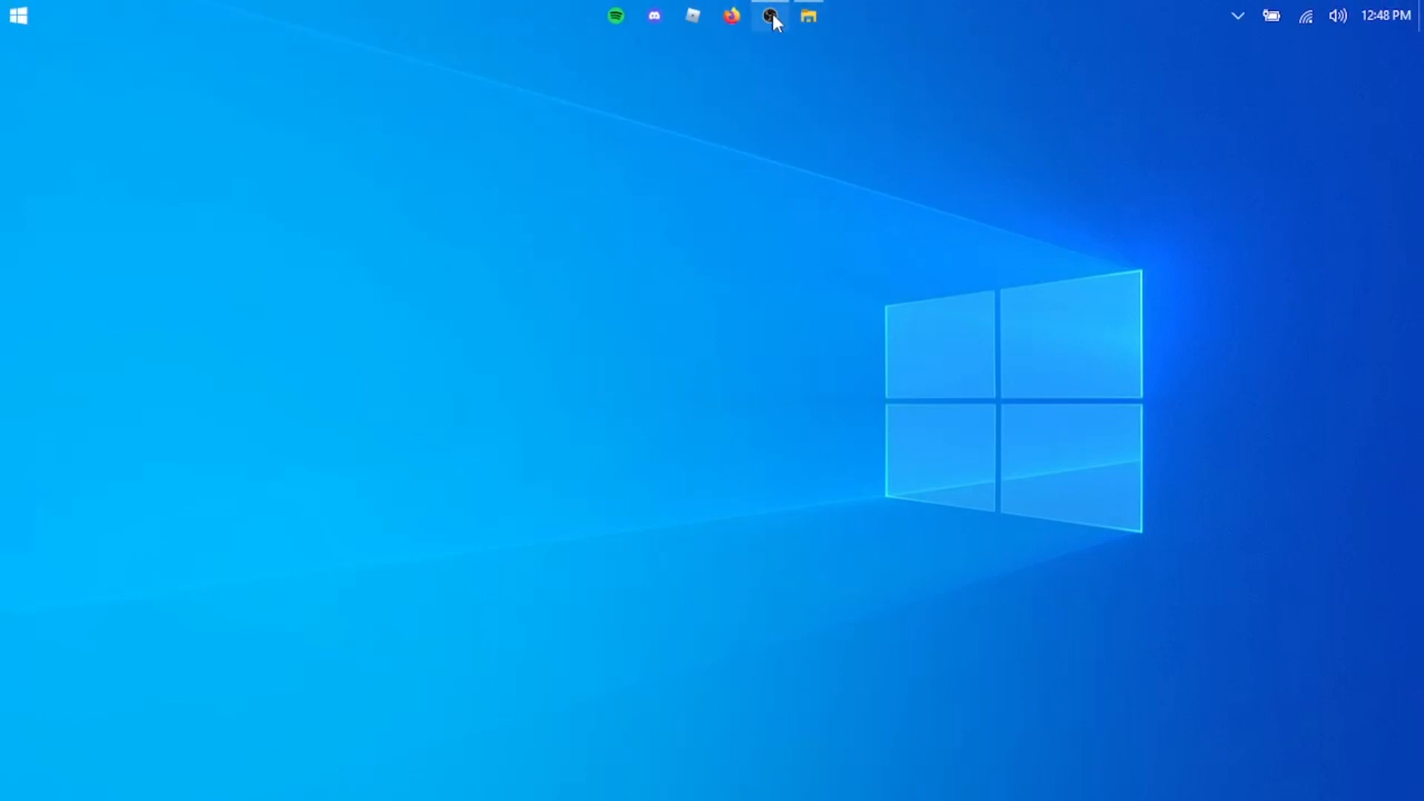
mouse_move(770, 13)
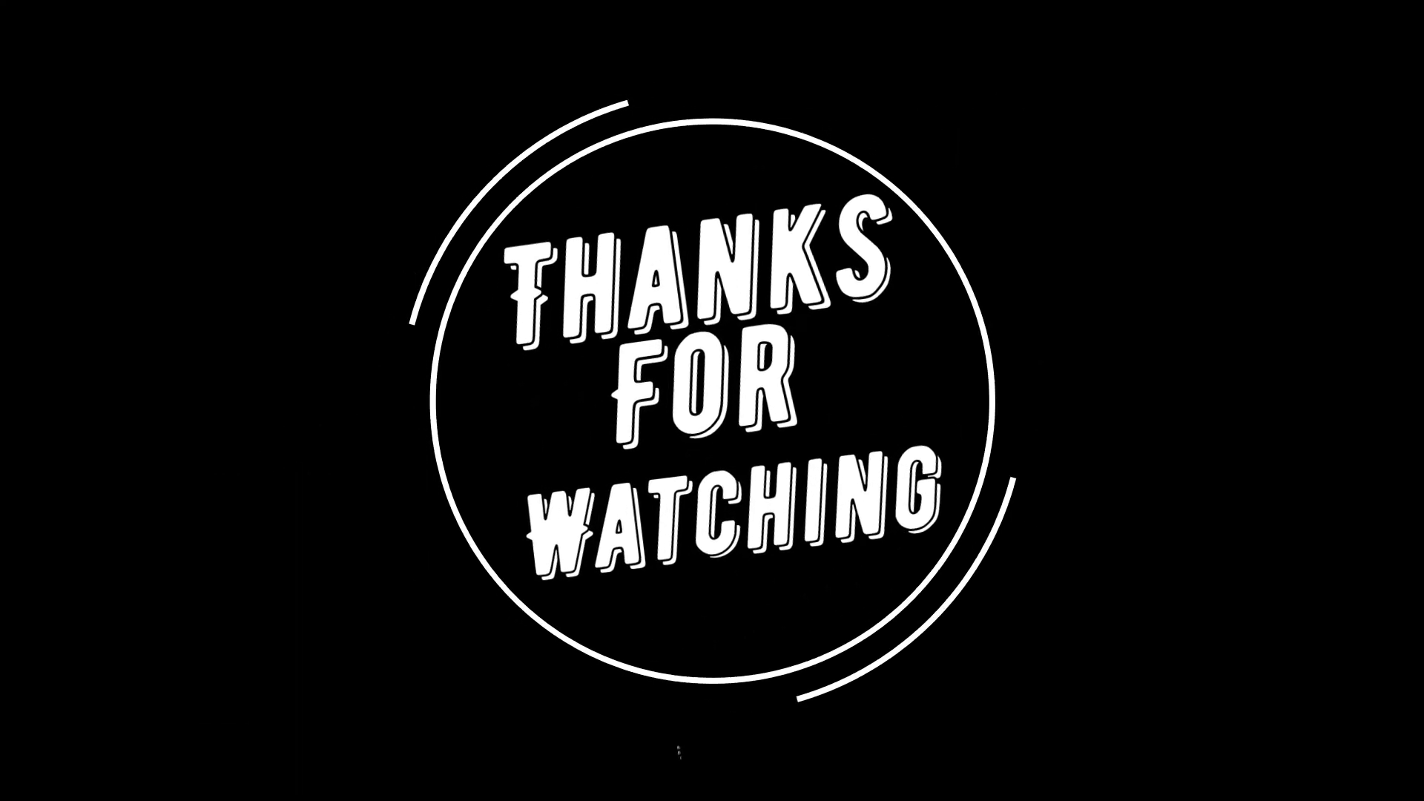